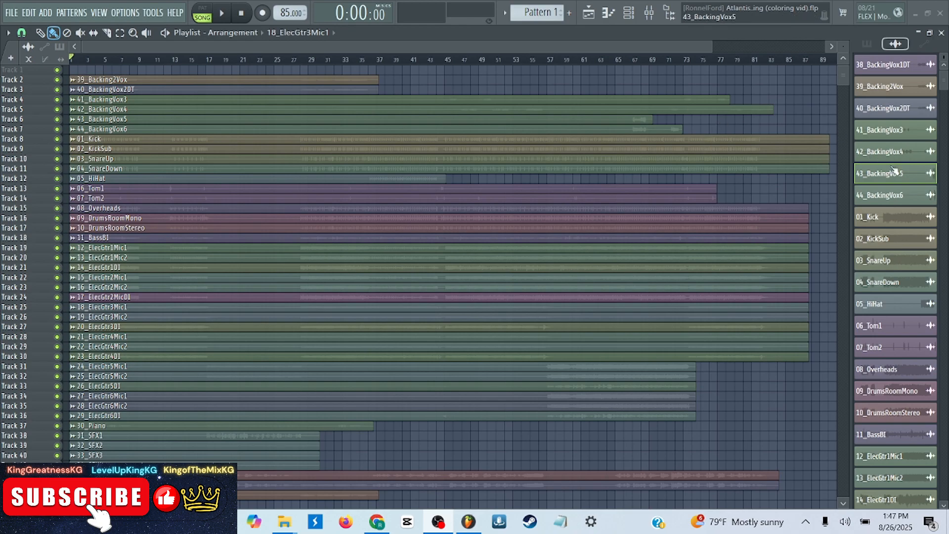
- Move all playlist clips up by one track so that they start on the empty Track 1
{"action": "scroll", "coordinate": [894, 171], "scroll_direction": "down", "scroll_amount": 10}
{"action": "scroll", "coordinate": [896, 170], "scroll_direction": "up", "scroll_amount": 10}
{"action": "left_click", "coordinate": [943, 86]}
{"action": "mouse_move", "coordinate": [942, 86]}
{"action": "left_mouse_down"}
{"action": "mouse_move", "coordinate": [943, 438]}
{"action": "mouse_move", "coordinate": [942, 79]}
{"action": "left_mouse_up"}
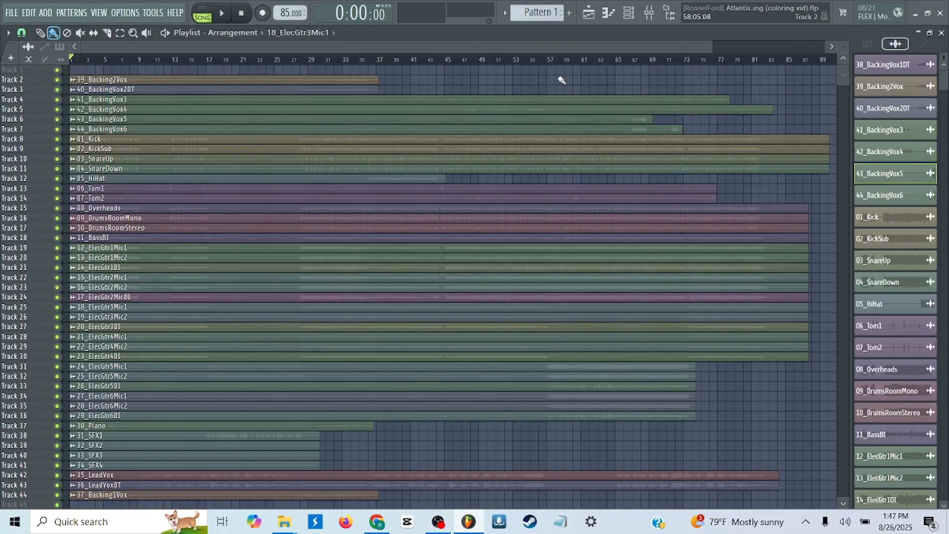
{"action": "key", "text": "shift+Up"}
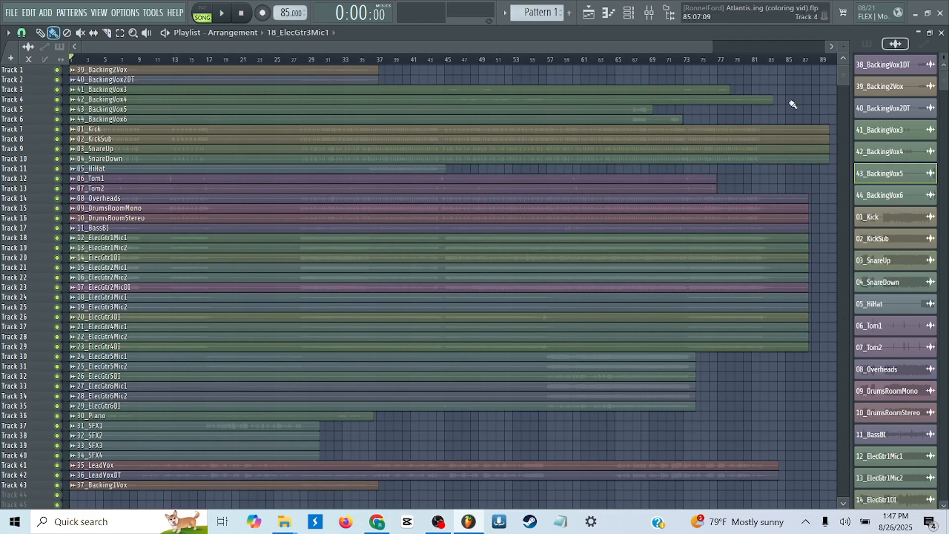
- Solo Track 1, which holds the 39_Backing2Vox clip
{"action": "left_click", "coordinate": [878, 65]}
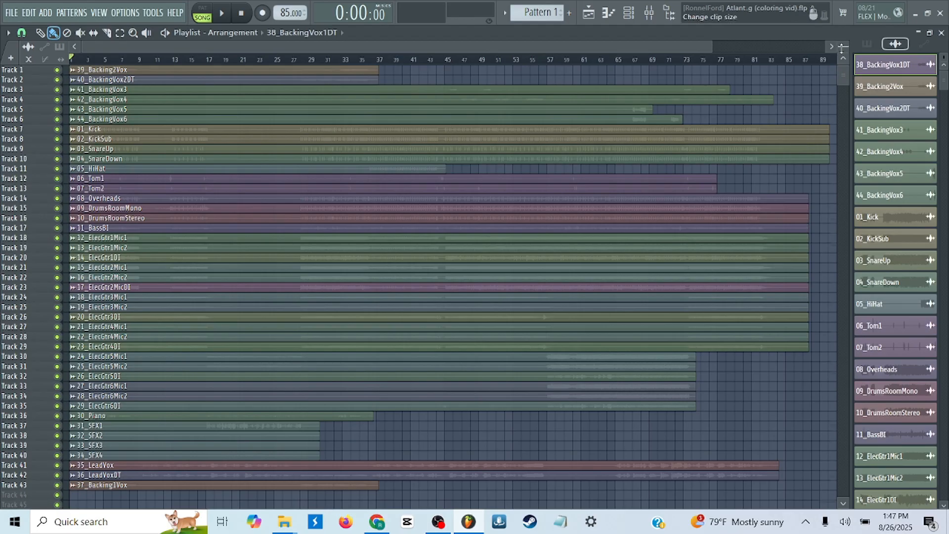
{"action": "left_click_drag", "start_coordinate": [842, 50], "coordinate": [843, 48]}
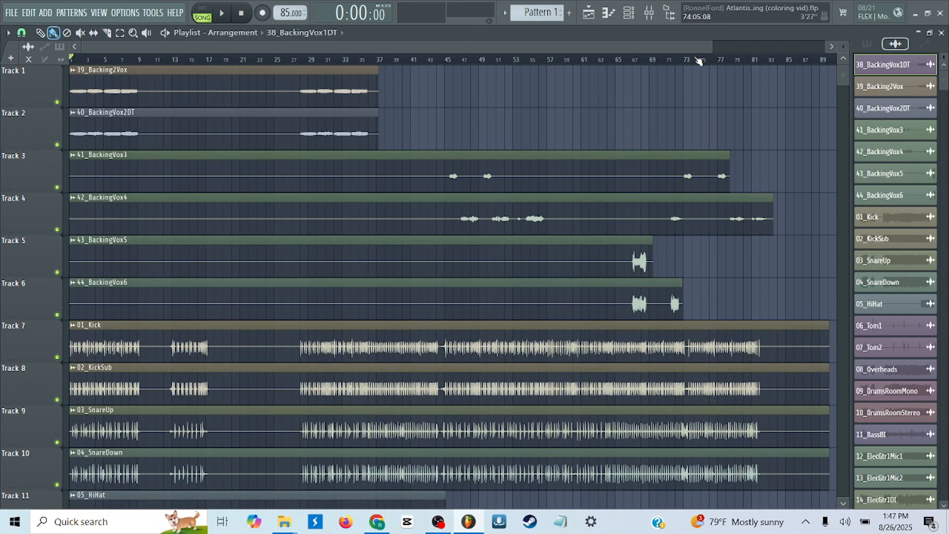
{"action": "left_click_drag", "start_coordinate": [710, 47], "coordinate": [738, 48]}
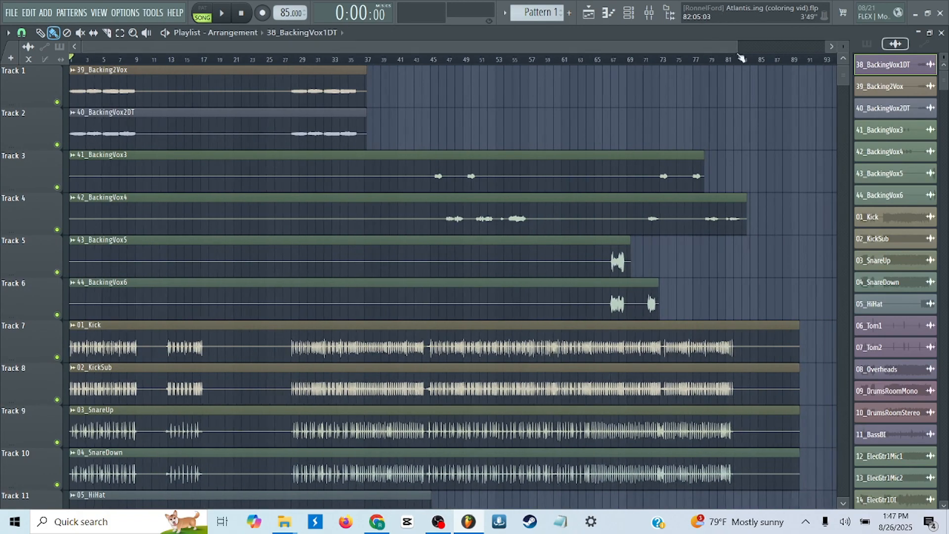
{"action": "left_click_drag", "start_coordinate": [839, 45], "coordinate": [839, 56]}
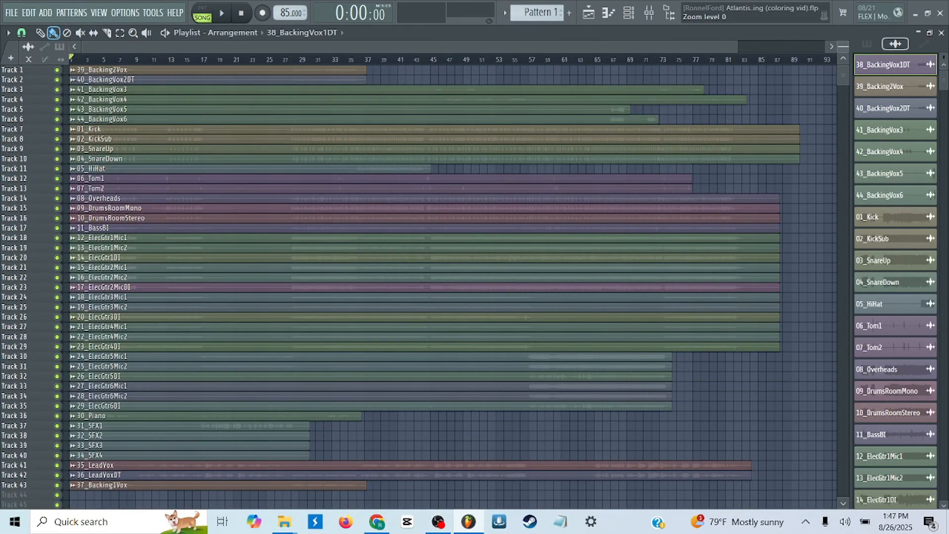
{"action": "left_click_drag", "start_coordinate": [839, 56], "coordinate": [839, 44]}
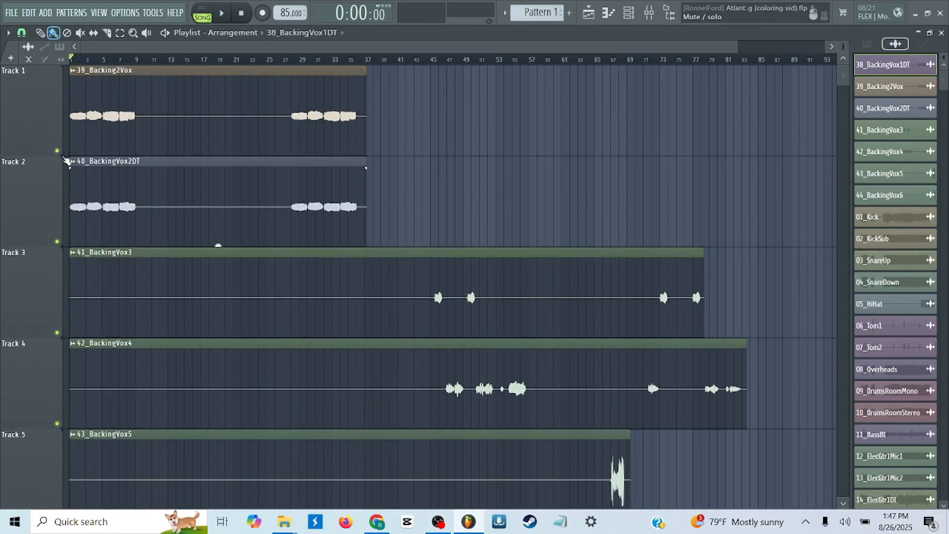
{"action": "right_click", "coordinate": [63, 153]}
{"action": "right_click", "coordinate": [59, 151]}
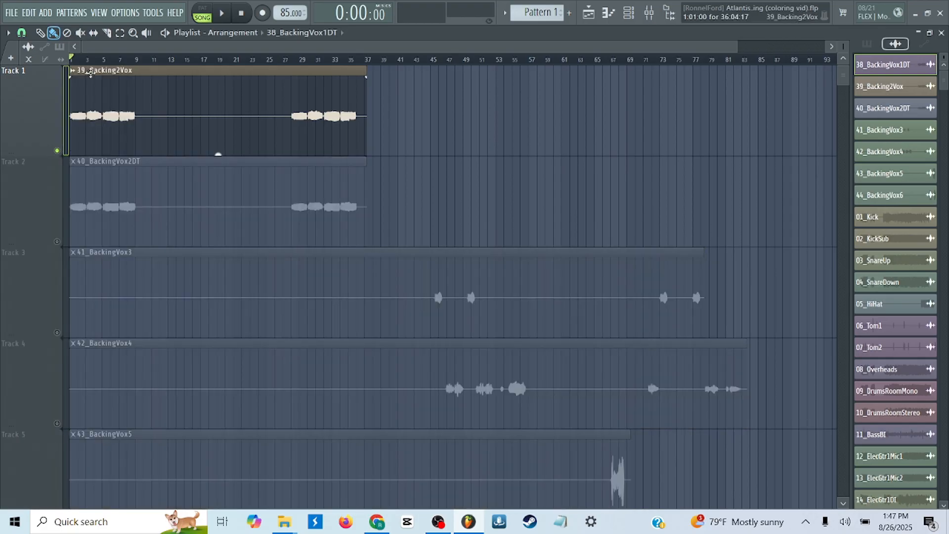
- Play the soloed backing vocal on Track 1 briefly from about bar 3 to hear it
{"action": "left_click", "coordinate": [92, 61]}
{"action": "scroll", "coordinate": [92, 64], "scroll_direction": "up", "scroll_amount": 3}
{"action": "scroll", "coordinate": [94, 68], "scroll_direction": "up", "scroll_amount": 1}
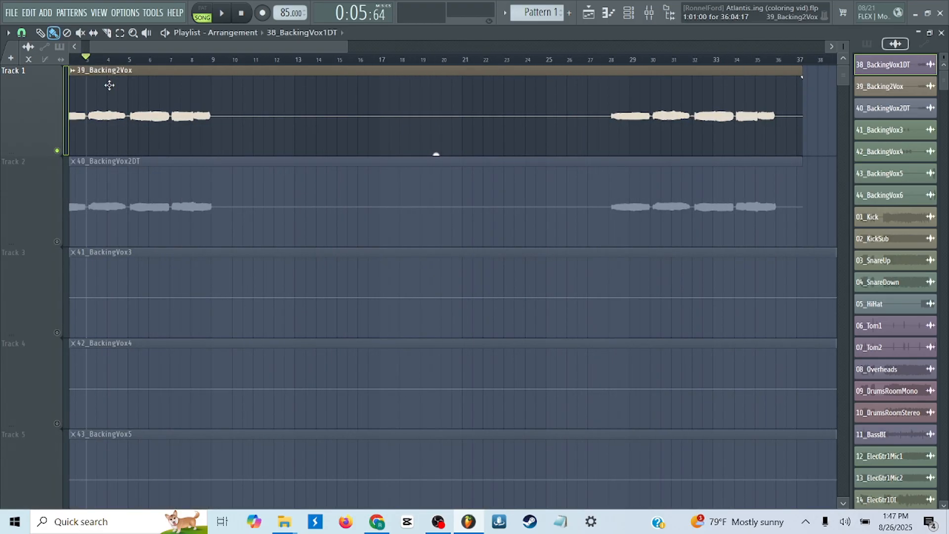
{"action": "key", "text": "space"}
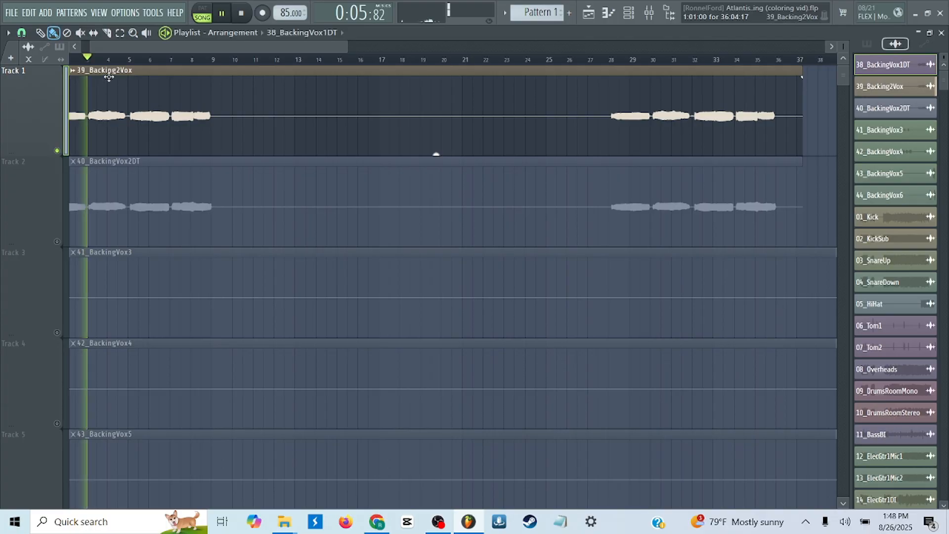
{"action": "key", "text": "space"}
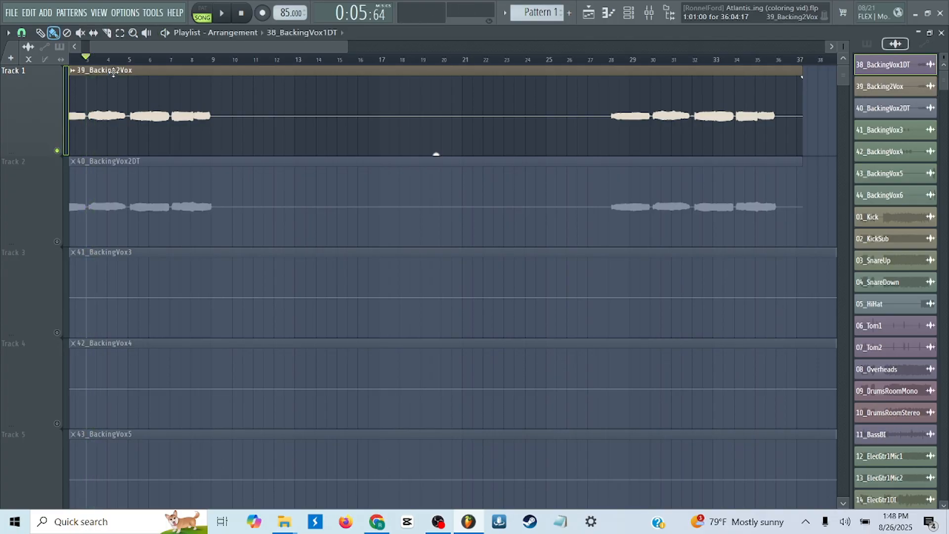
{"action": "scroll", "coordinate": [126, 64], "scroll_direction": "down", "scroll_amount": 2}
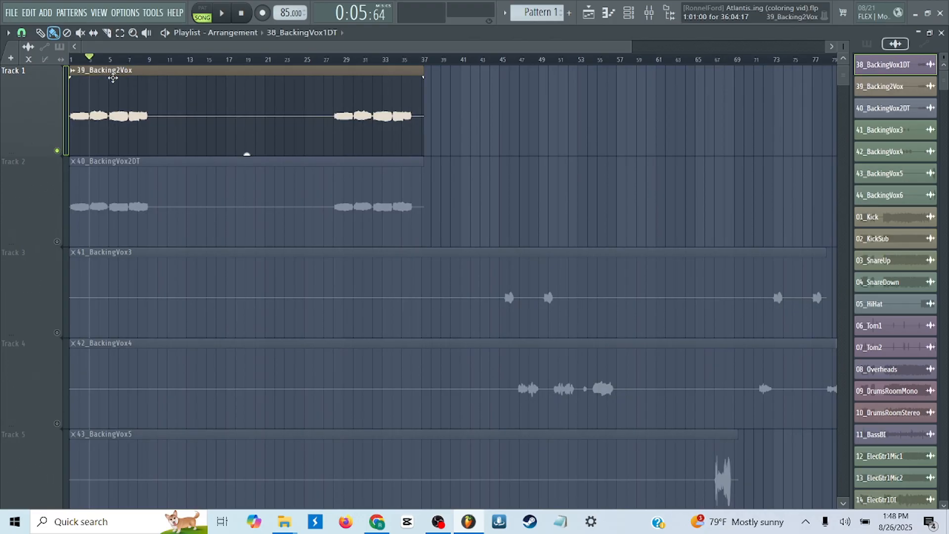
{"action": "scroll", "coordinate": [112, 68], "scroll_direction": "up", "scroll_amount": 2}
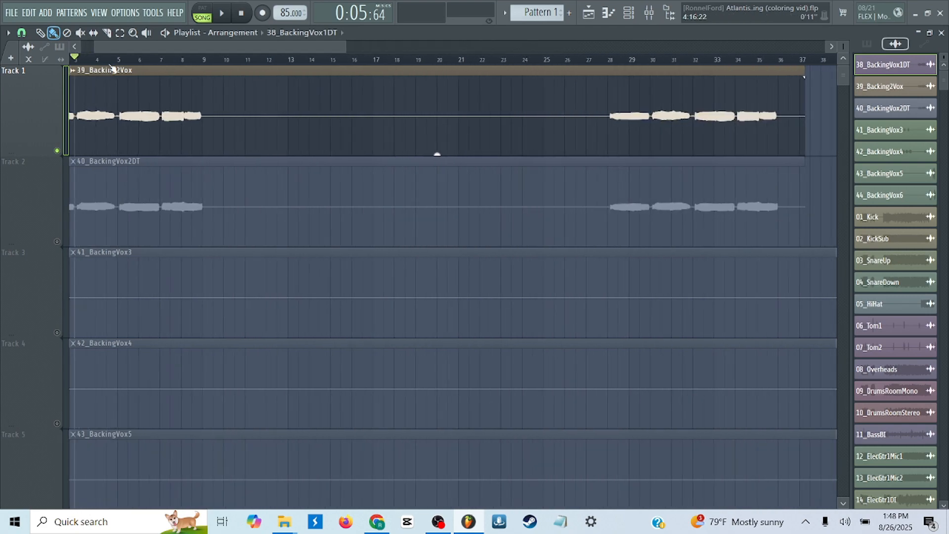
{"action": "key", "text": "space"}
{"action": "key", "text": "space"}
{"action": "scroll", "coordinate": [111, 68], "scroll_direction": "down", "scroll_amount": 3}
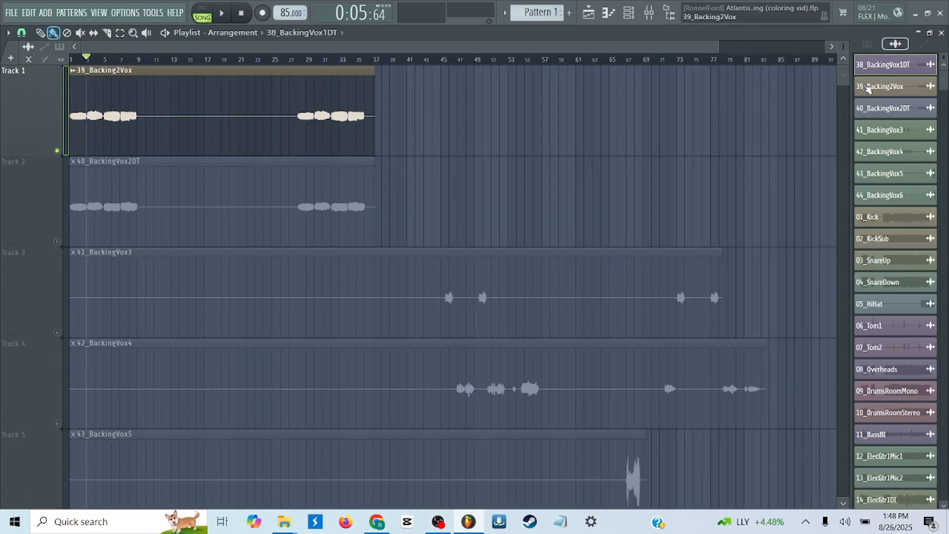
- Rename the 38_BackingVox1DT audio clip as BG 1
{"action": "right_click", "coordinate": [900, 74]}
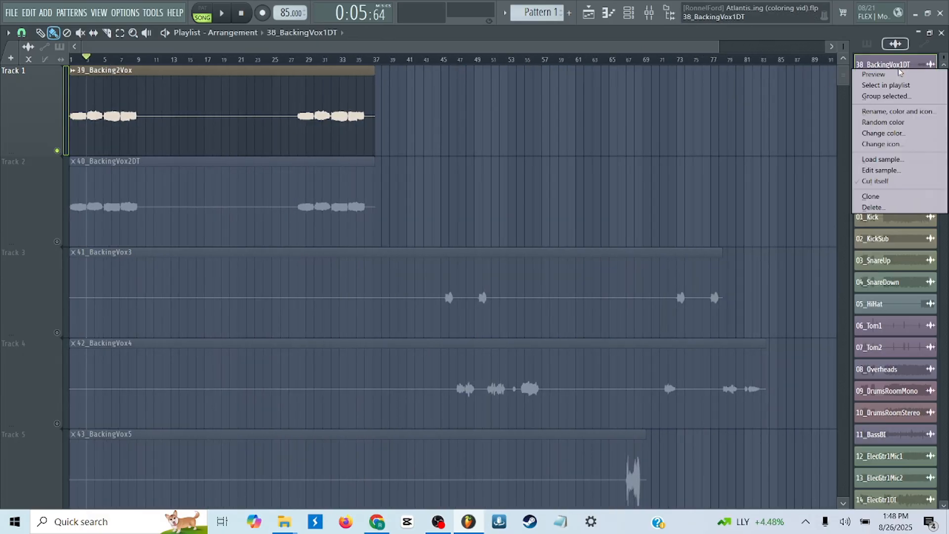
{"action": "left_click", "coordinate": [895, 116]}
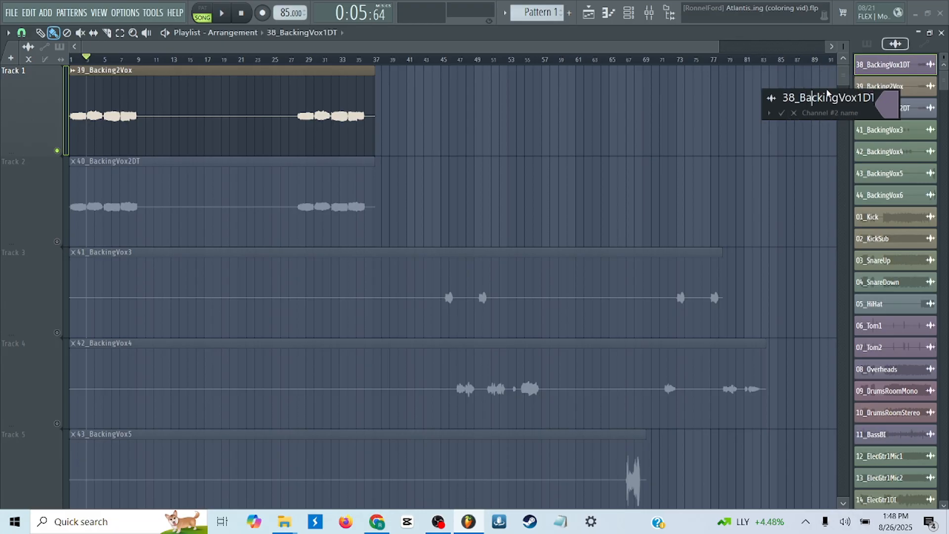
{"action": "key", "text": "Caps_Lock"}
{"action": "left_click_drag", "start_coordinate": [859, 99], "coordinate": [761, 97]}
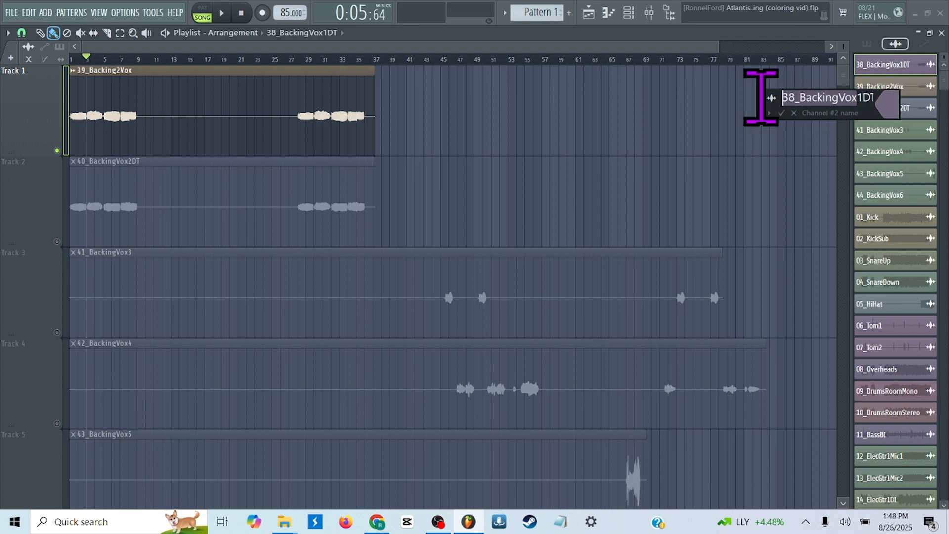
{"action": "left_click", "coordinate": [817, 97]}
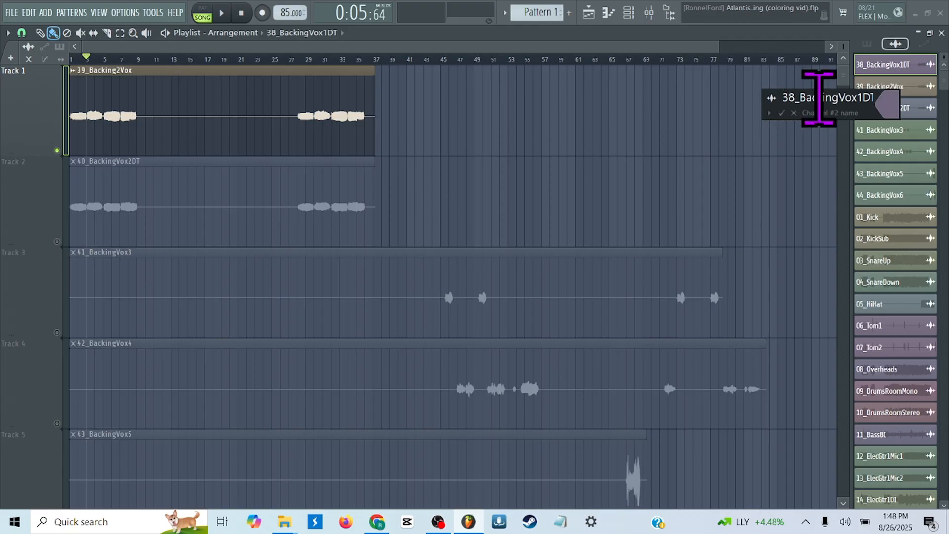
{"action": "key", "text": "Caps_Lock"}
{"action": "key", "text": "Caps_Lock"}
{"action": "type", "text": "BG"}
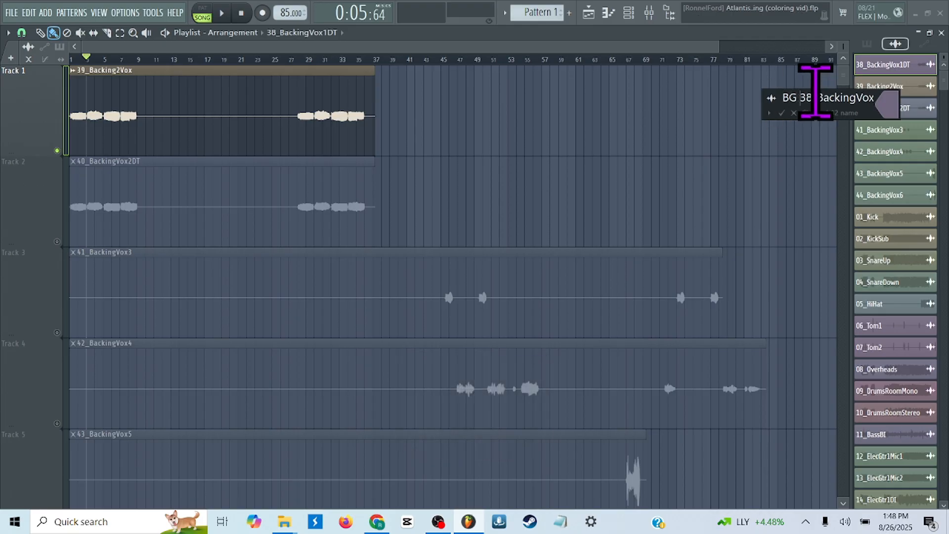
{"action": "key", "text": "BackSpace"}
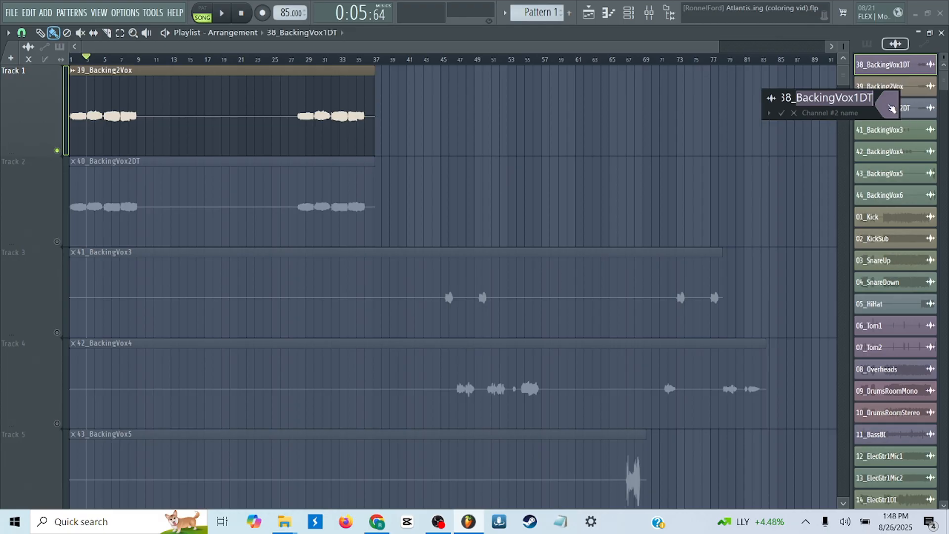
{"action": "left_click", "coordinate": [853, 99]}
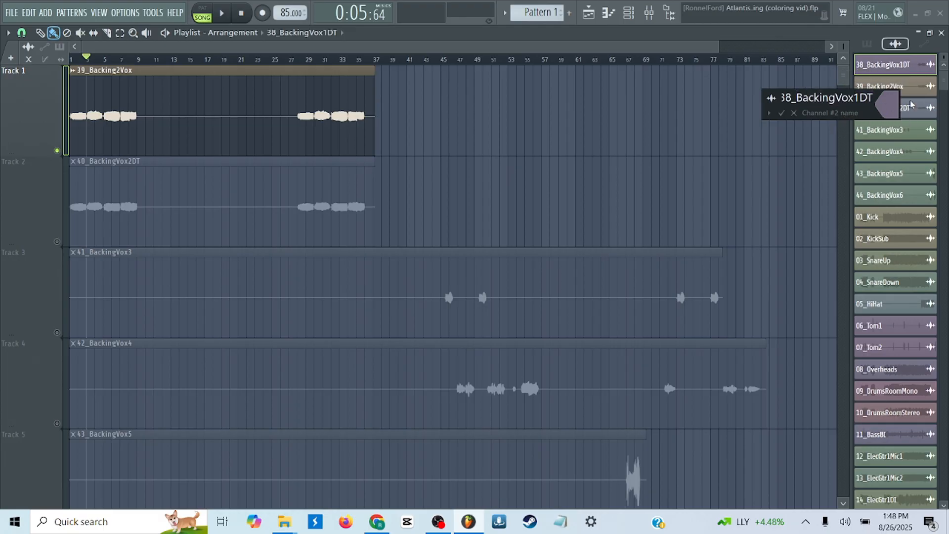
{"action": "key", "text": "BackSpace"}
{"action": "key", "text": "BackSpace"}
{"action": "key", "text": "BackSpace"}
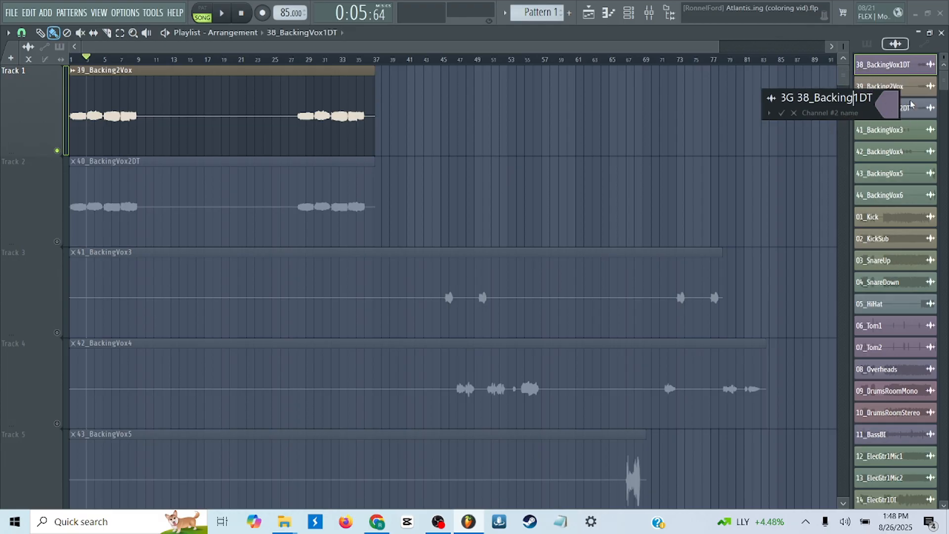
{"action": "key", "text": "BackSpace"}
{"action": "key", "text": "BackSpace"}
{"action": "key", "text": "BackSpace"}
{"action": "key", "text": "BackSpace"}
{"action": "key", "text": "BackSpace"}
{"action": "key", "text": "BackSpace"}
{"action": "key", "text": "BackSpace"}
{"action": "key", "text": "BackSpace"}
{"action": "key", "text": "BackSpace"}
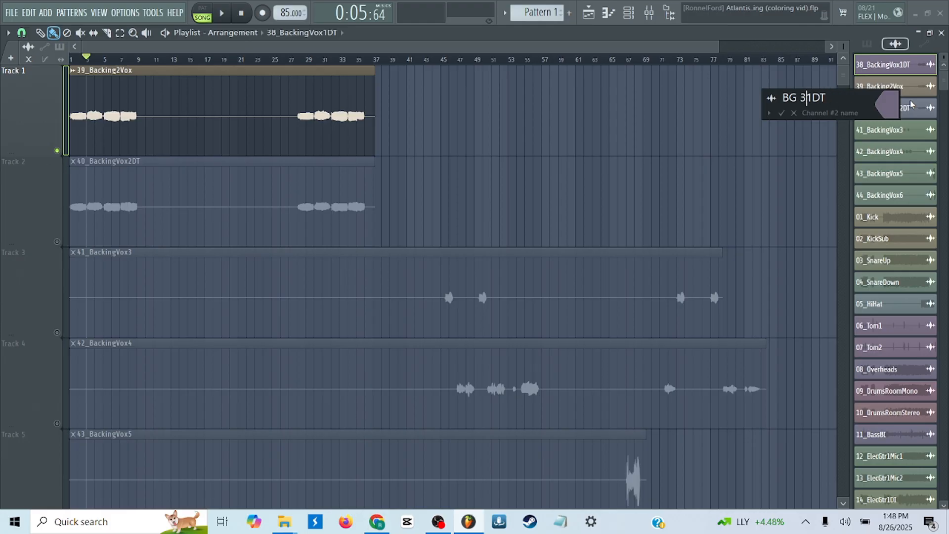
{"action": "key", "text": "BackSpace"}
{"action": "key", "text": "Right"}
{"action": "key", "text": "Right"}
{"action": "key", "text": "Right"}
{"action": "key", "text": "BackSpace"}
{"action": "key", "text": "BackSpace"}
{"action": "key", "text": "Return"}
- Rename the 39_Backing2Vox audio clip as BG 2
{"action": "right_click", "coordinate": [893, 89]}
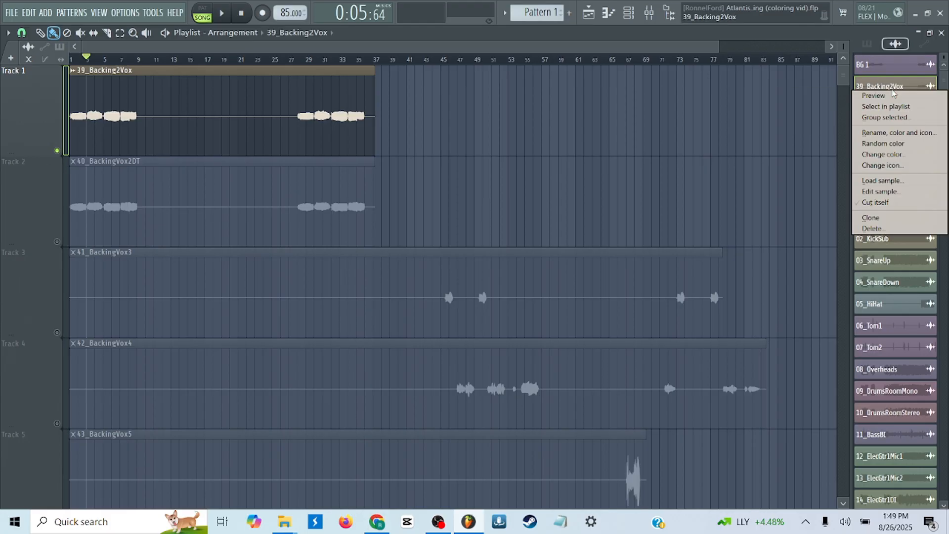
{"action": "left_click", "coordinate": [898, 133]}
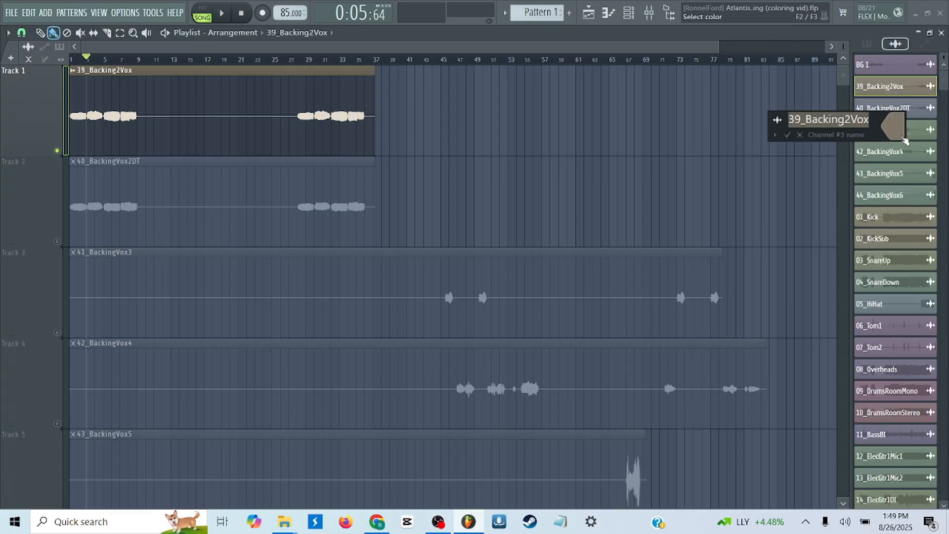
{"action": "type", "text": "BG "}
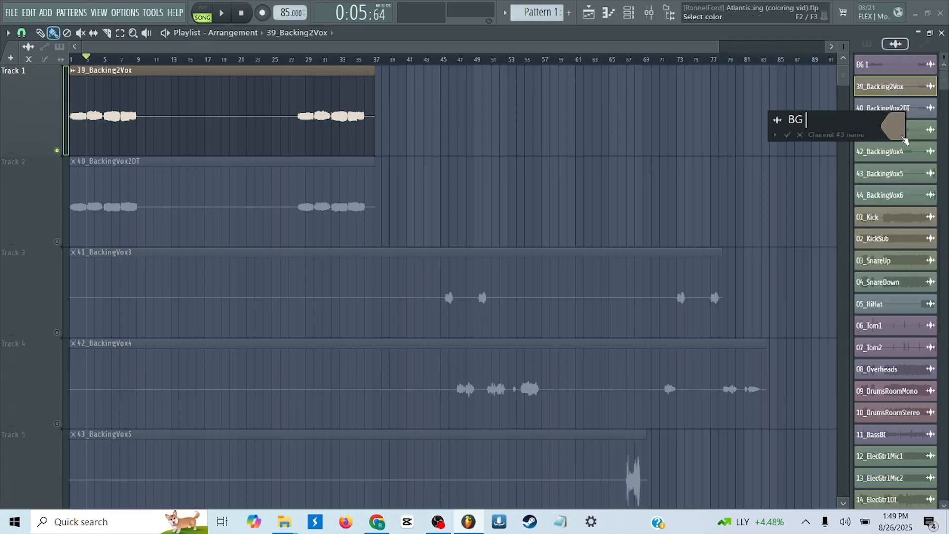
{"action": "type", "text": "2"}
{"action": "key", "text": "Return"}
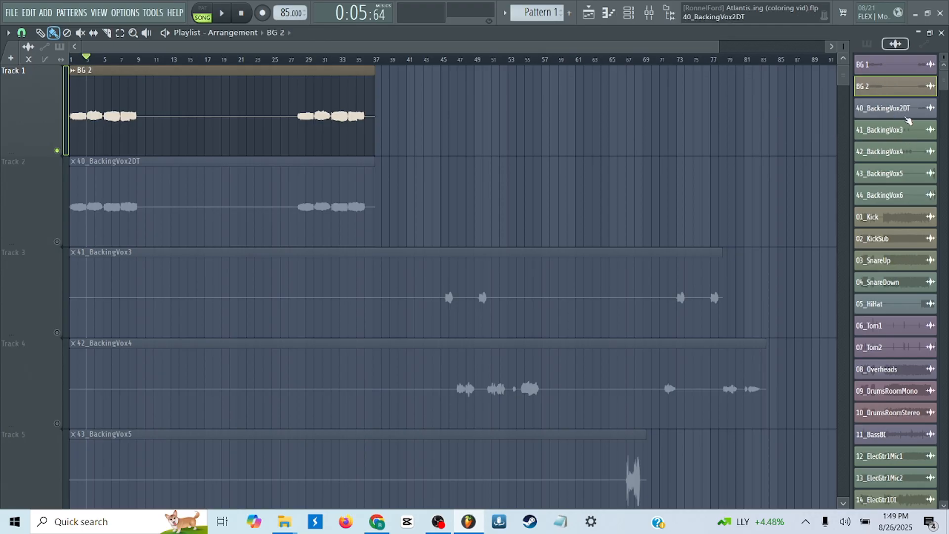
- Rename the 40_BackingVox2DT audio clip as BG 2.1
{"action": "right_click", "coordinate": [909, 115]}
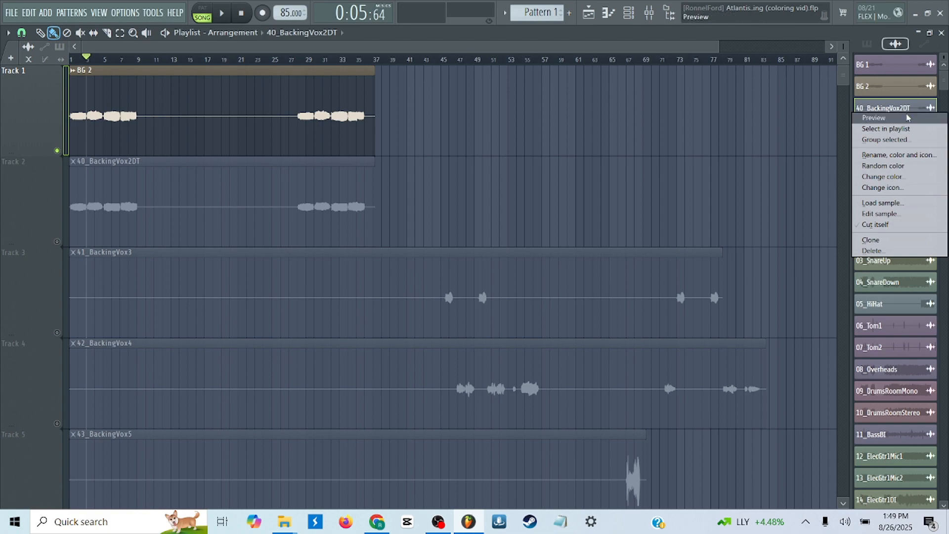
{"action": "left_click", "coordinate": [907, 156]}
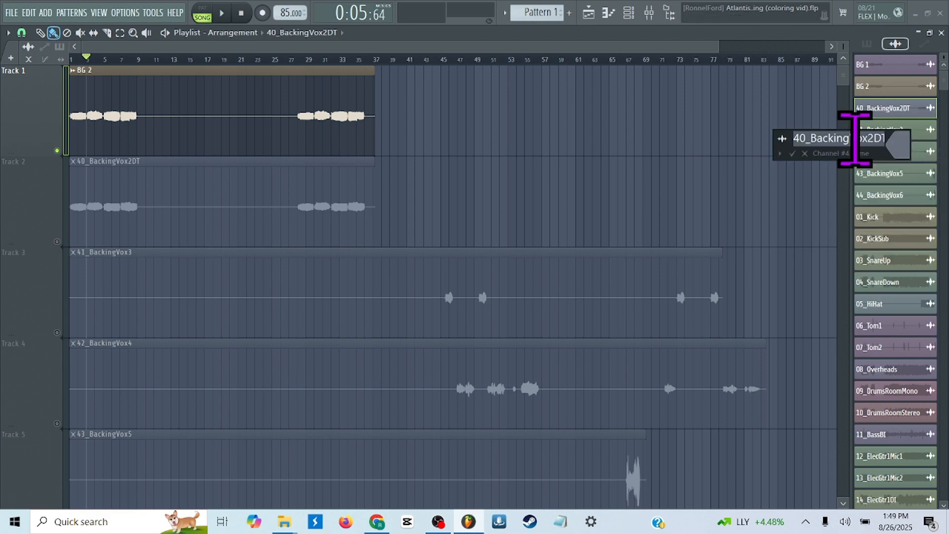
{"action": "key", "text": "Caps_Lock"}
{"action": "key", "text": "Caps_Lock"}
{"action": "type", "text": "B"}
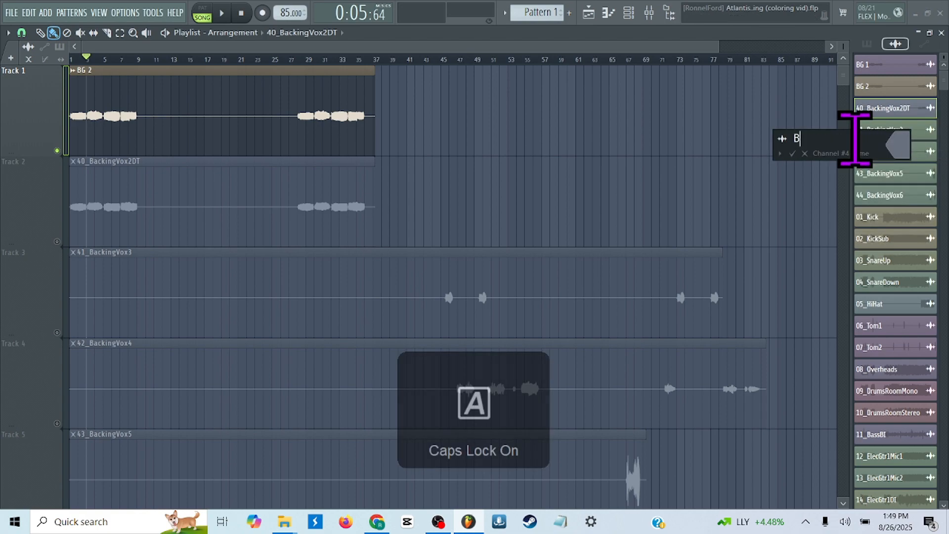
{"action": "type", "text": "G 2.1"}
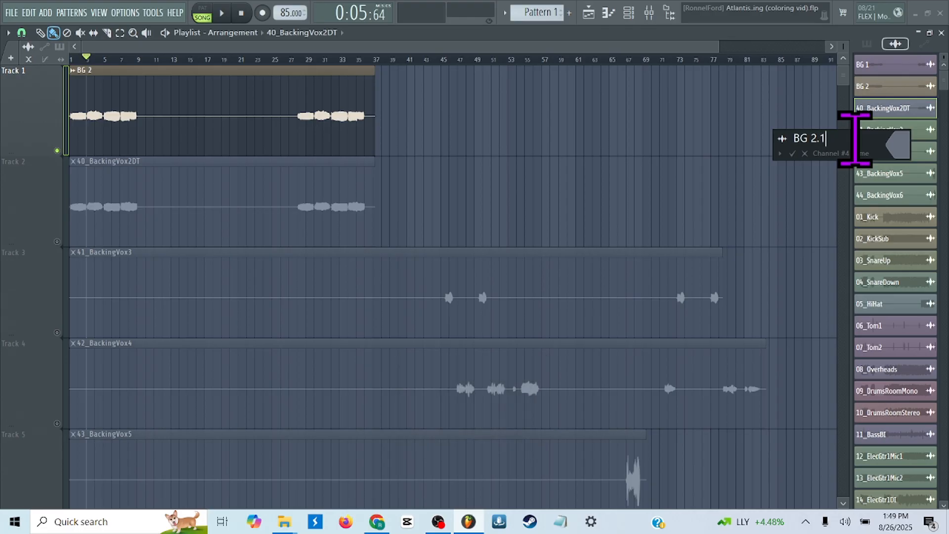
{"action": "key", "text": "Return"}
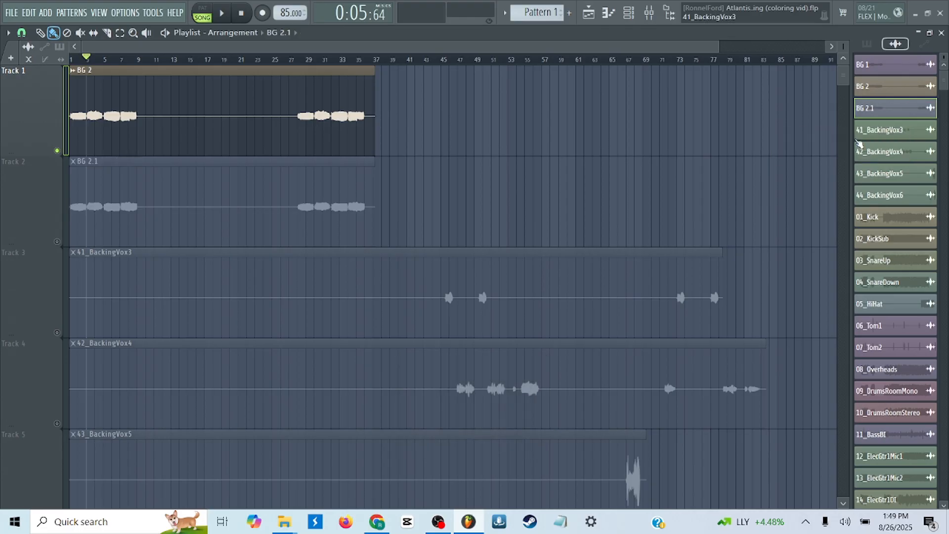
- Try to rename the 41_BackingVox3 audio clip as BG 3
{"action": "right_click", "coordinate": [907, 137]}
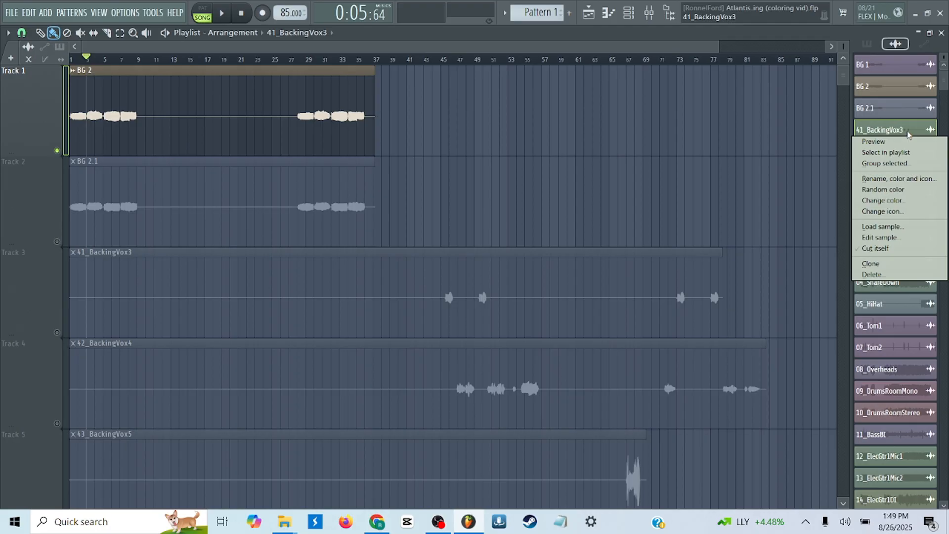
{"action": "left_click", "coordinate": [898, 182]}
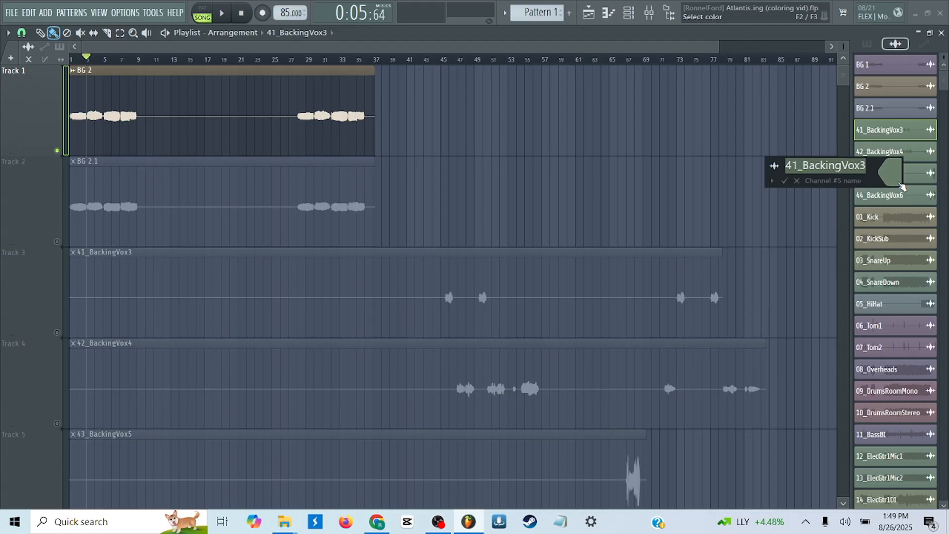
{"action": "key", "text": "Caps_Lock"}
{"action": "key", "text": "Caps_Lock"}
{"action": "type", "text": "BG 3"}
{"action": "key", "text": "Return"}
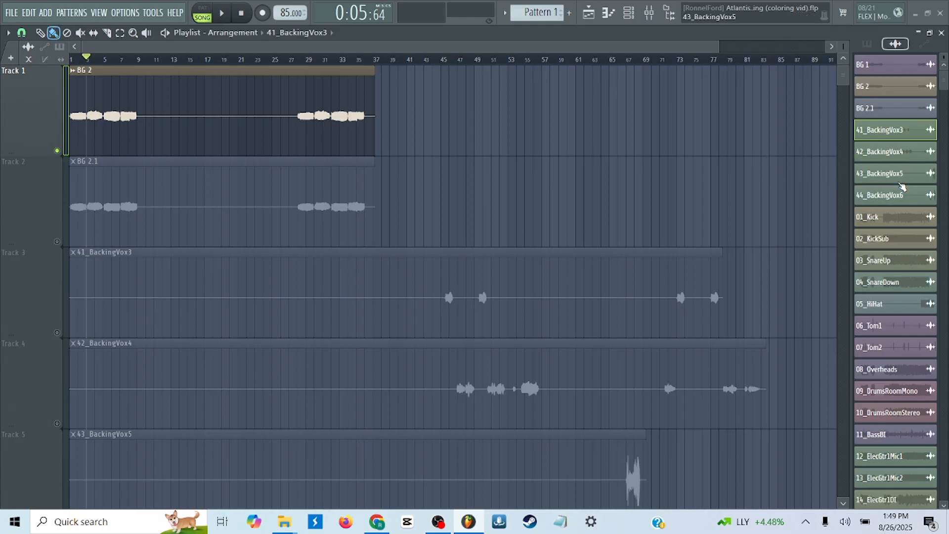
- Rename the 42_BackingVox4 audio clip as BG 4
{"action": "right_click", "coordinate": [893, 153]}
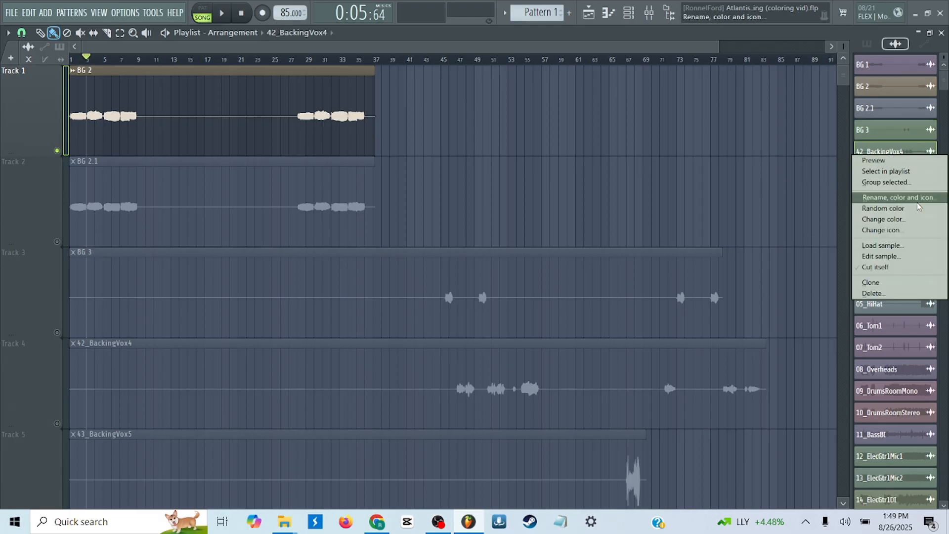
{"action": "left_click", "coordinate": [897, 197]}
{"action": "type", "text": "BG"}
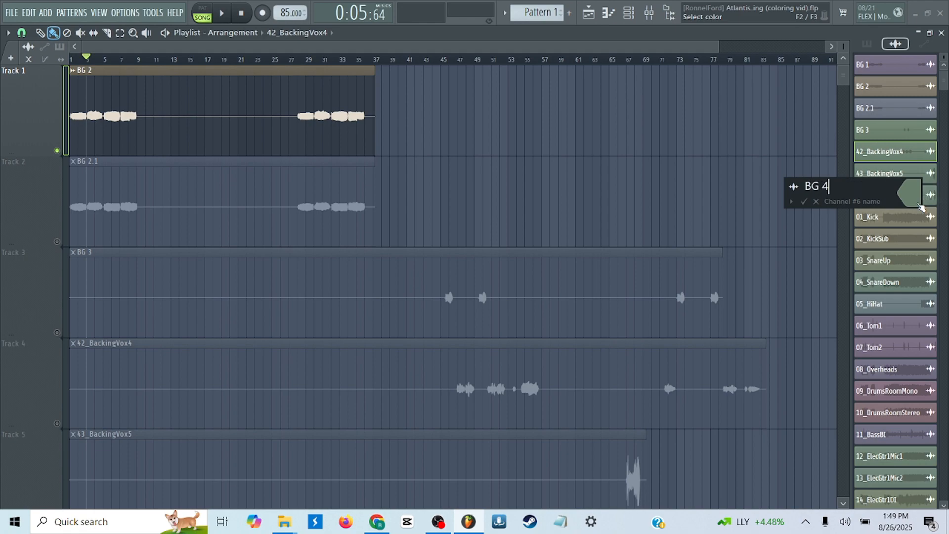
{"action": "type", "text": " 4"}
{"action": "key", "text": "Return"}
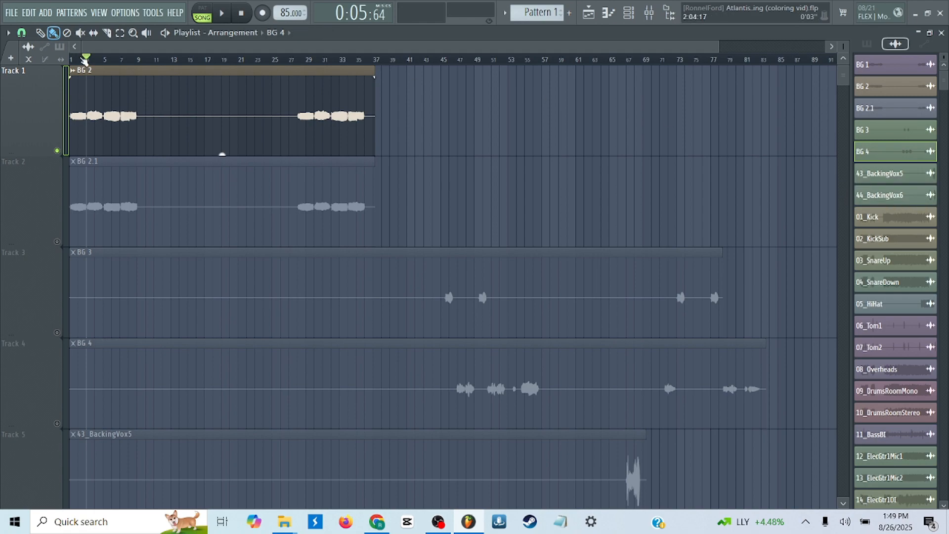
- Turn off solo on Track 1 so that all playlist tracks are active
{"action": "scroll", "coordinate": [85, 59], "scroll_direction": "down", "scroll_amount": 2}
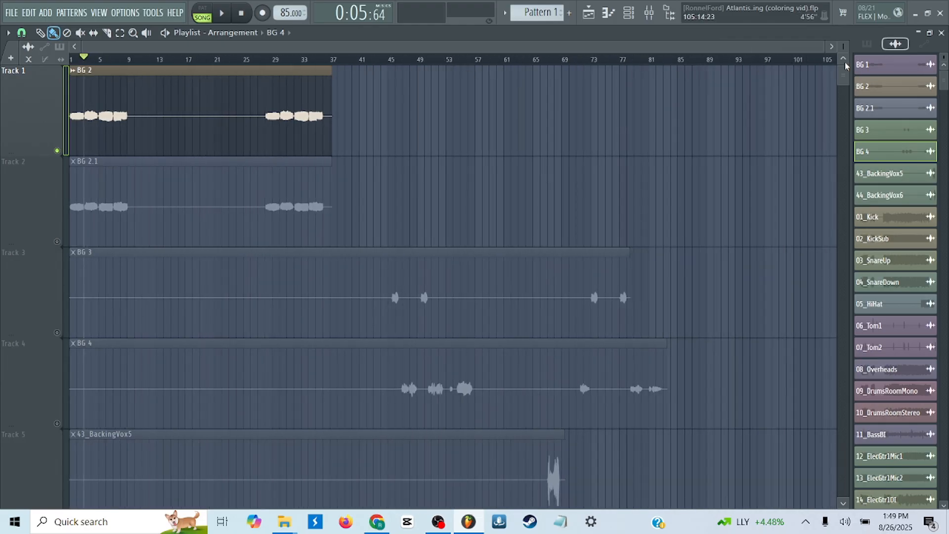
{"action": "scroll", "coordinate": [841, 46], "scroll_direction": "down", "scroll_amount": 1}
{"action": "scroll", "coordinate": [840, 46], "scroll_direction": "down", "scroll_amount": 1}
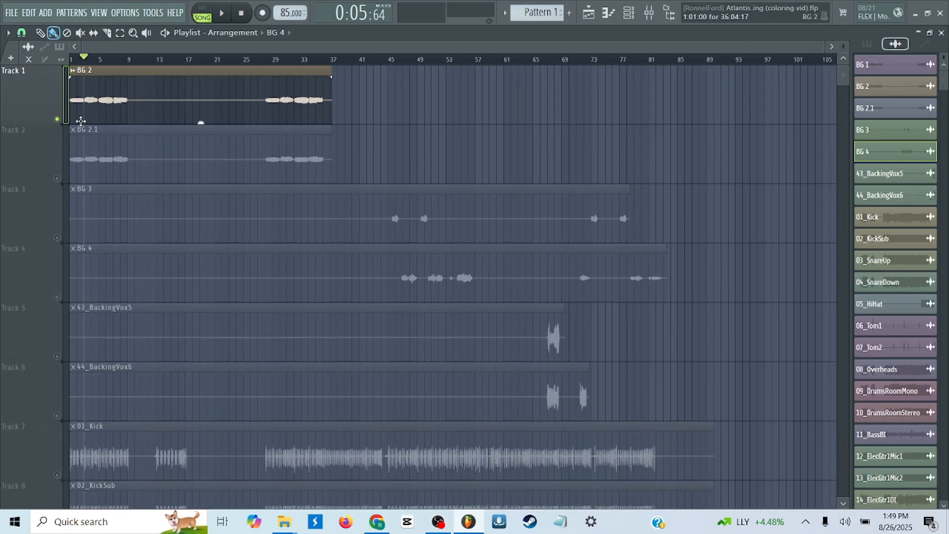
{"action": "right_click", "coordinate": [65, 123]}
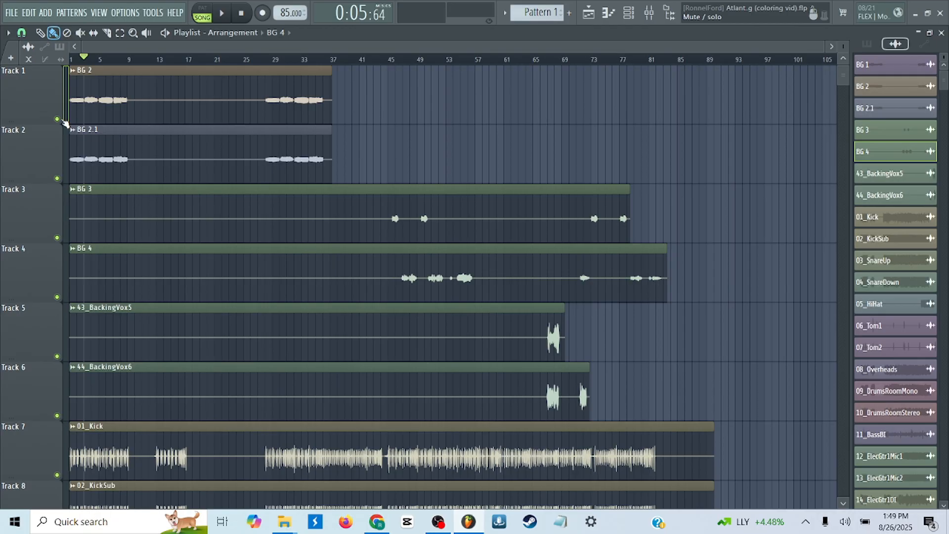
- Rename the 43_BackingVox5 audio clip as BG 5
{"action": "right_click", "coordinate": [897, 179]}
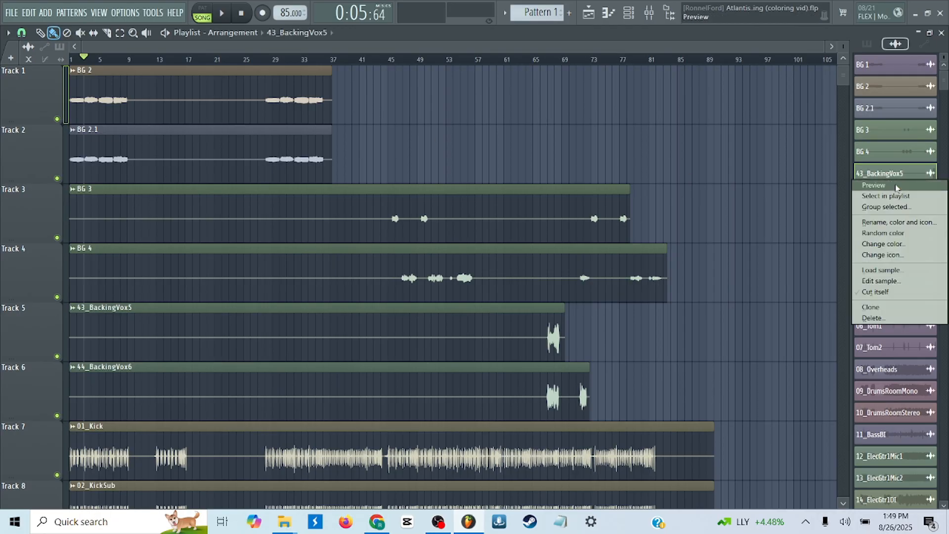
{"action": "left_click", "coordinate": [912, 222]}
{"action": "type", "text": "BG 5"}
{"action": "key", "text": "Return"}
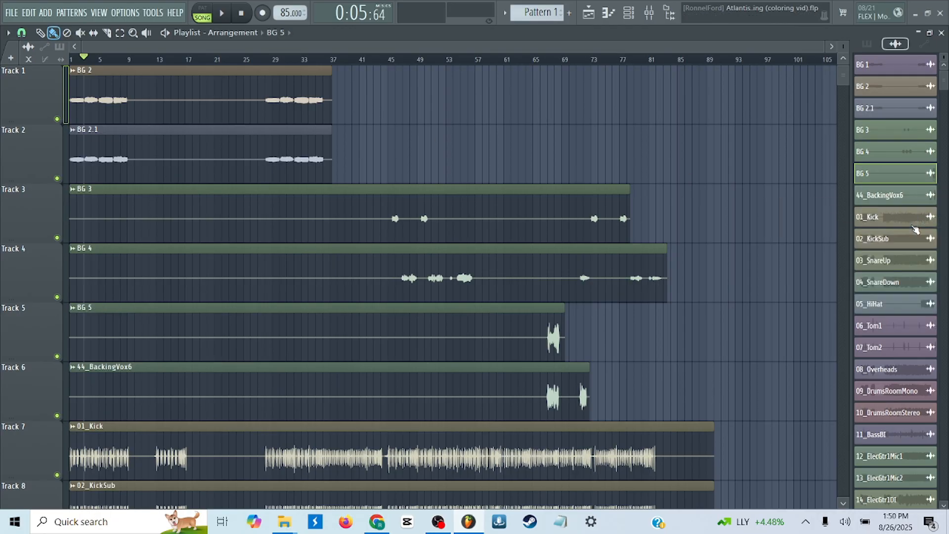
- Rename the 44_BackingVox6 audio clip as BG 6
{"action": "right_click", "coordinate": [901, 205]}
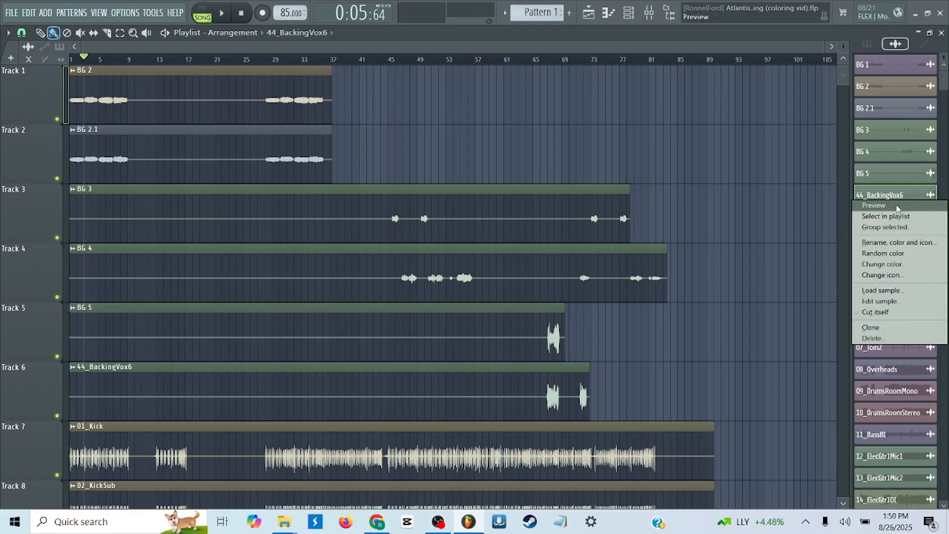
{"action": "left_click", "coordinate": [898, 250]}
{"action": "type", "text": "BG "}
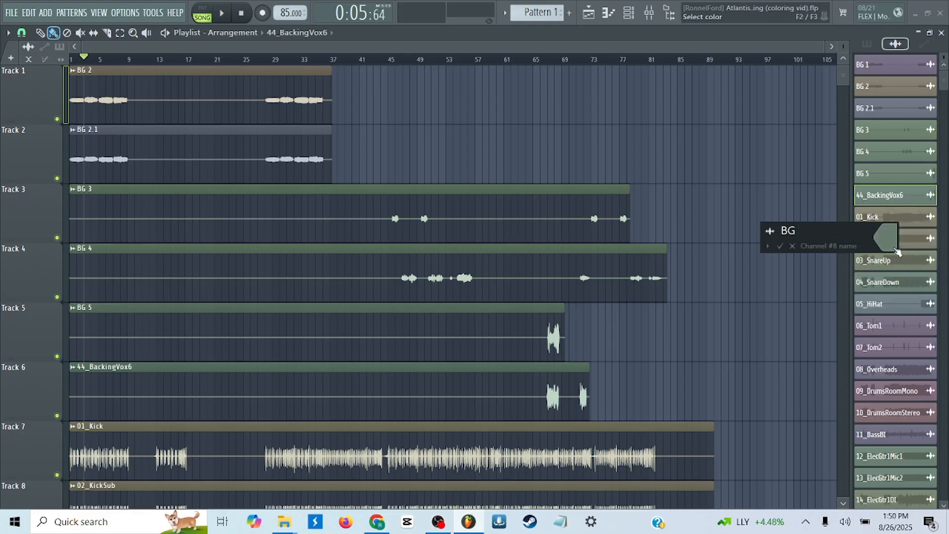
{"action": "type", "text": "6"}
{"action": "key", "text": "Return"}
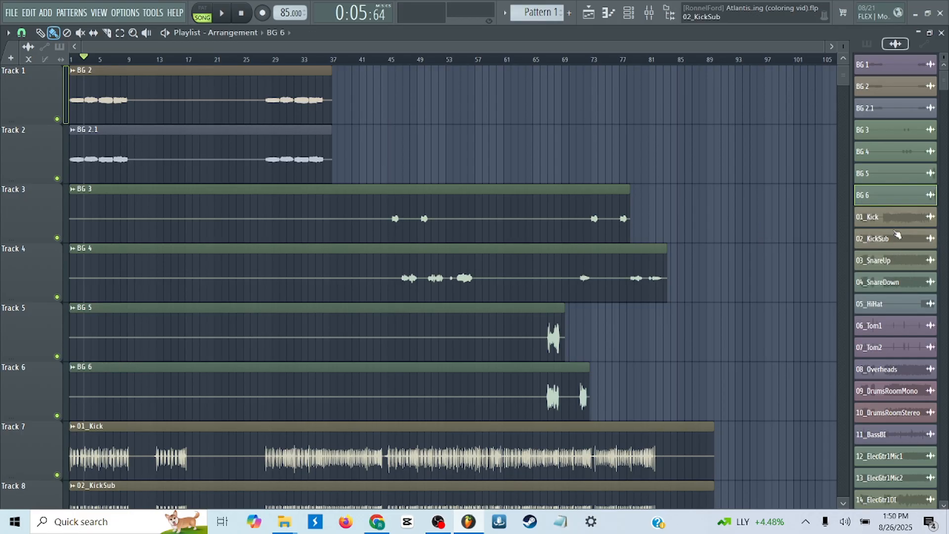
- Rename the 01_Kick audio clip as kick 1, in lowercase
{"action": "left_click", "coordinate": [897, 224]}
{"action": "scroll", "coordinate": [446, 257], "scroll_direction": "down", "scroll_amount": 6}
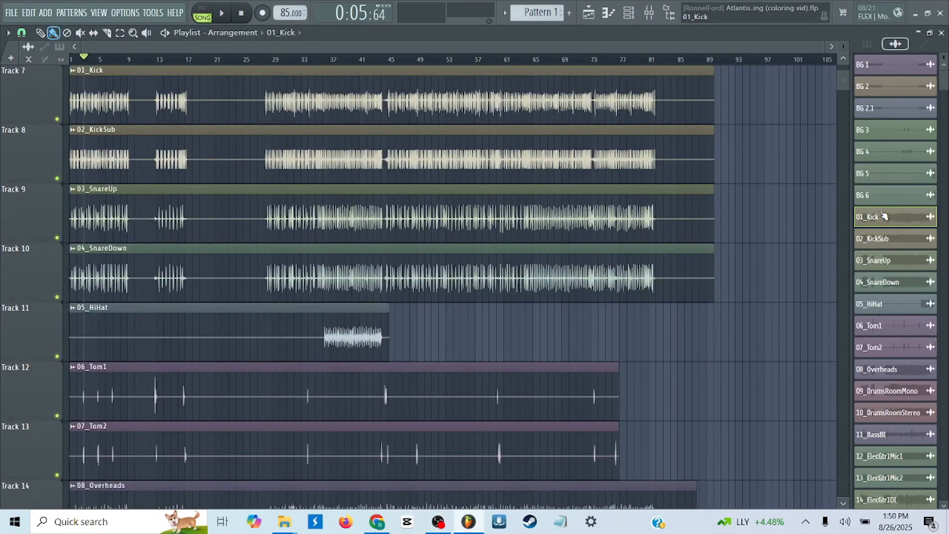
{"action": "right_click", "coordinate": [897, 229]}
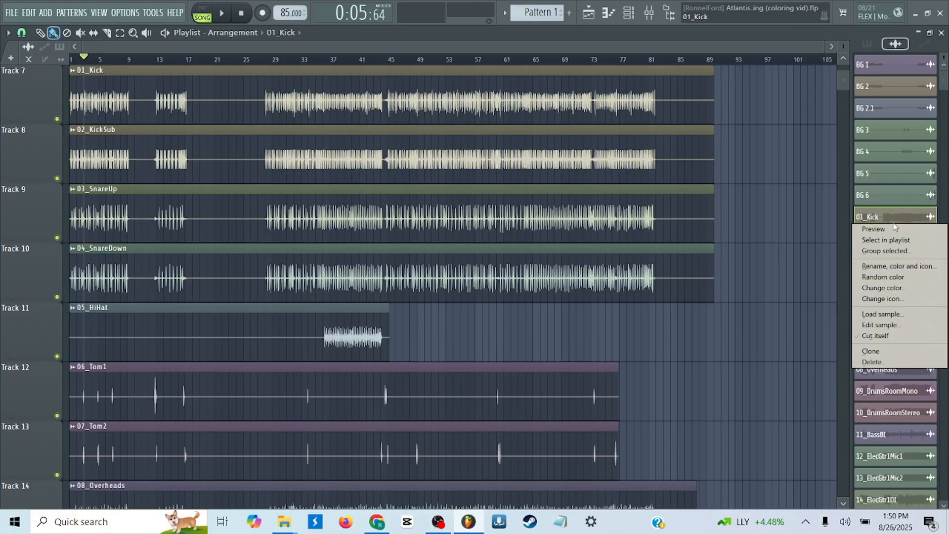
{"action": "left_click", "coordinate": [900, 269]}
{"action": "key", "text": "Caps_Lock"}
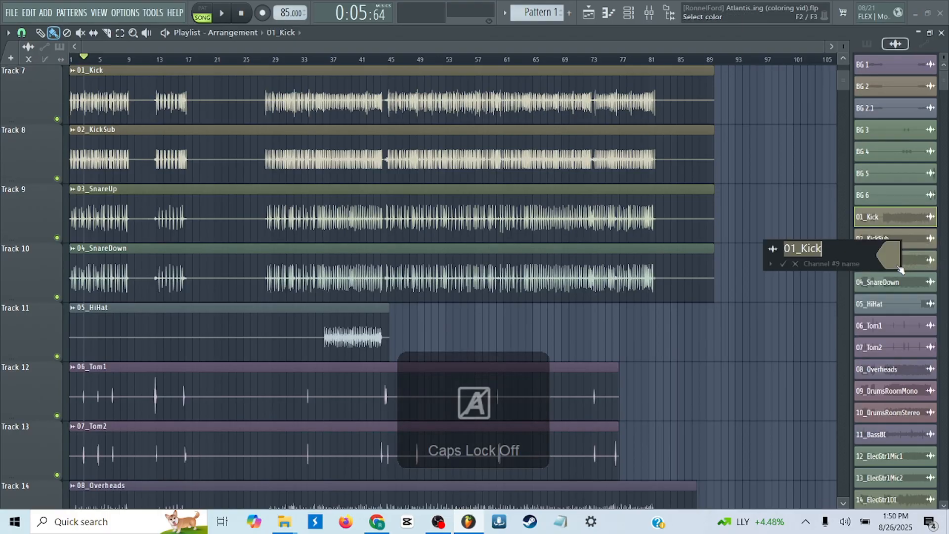
{"action": "type", "text": "kick 1"}
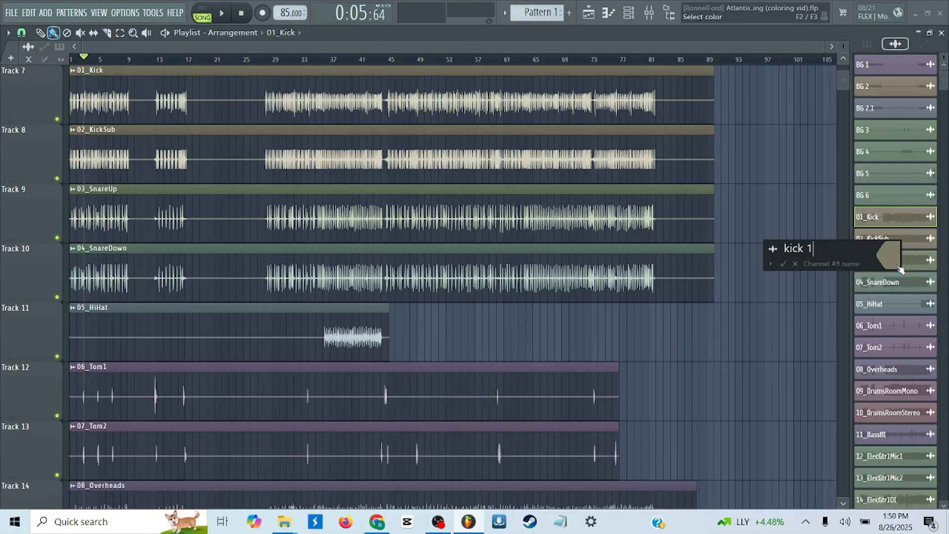
{"action": "key", "text": "Return"}
- Rename the 02_KickSub audio clip as kick sub
{"action": "right_click", "coordinate": [889, 239]}
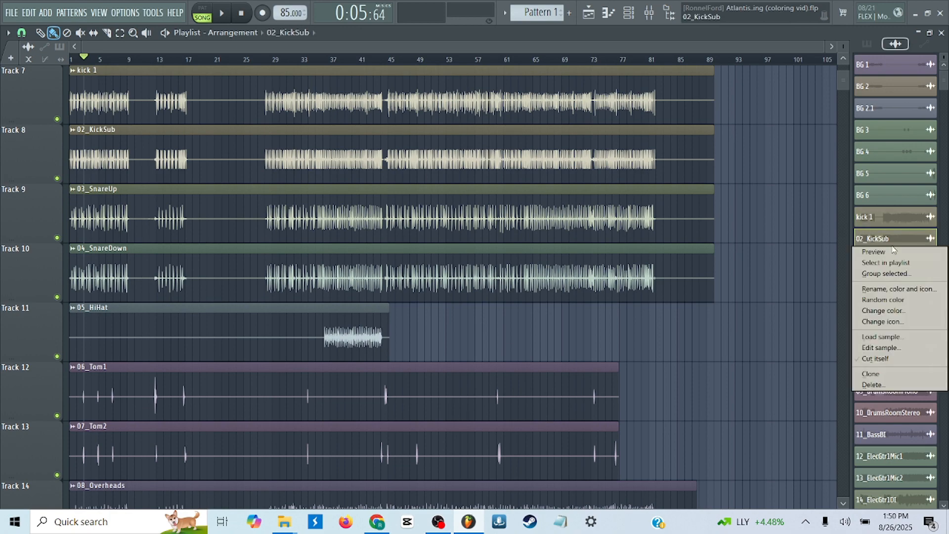
{"action": "left_click", "coordinate": [895, 286]}
{"action": "type", "text": "kick sub"}
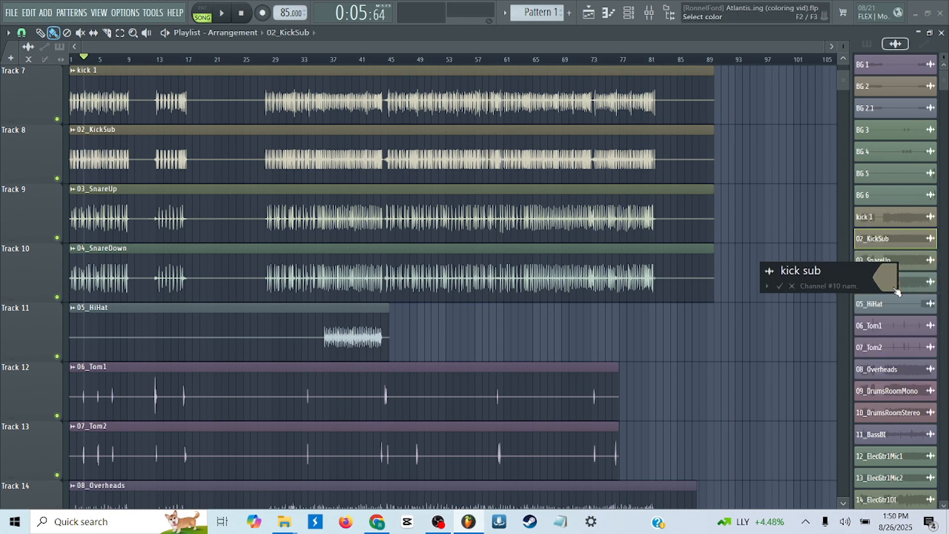
{"action": "key", "text": "Return"}
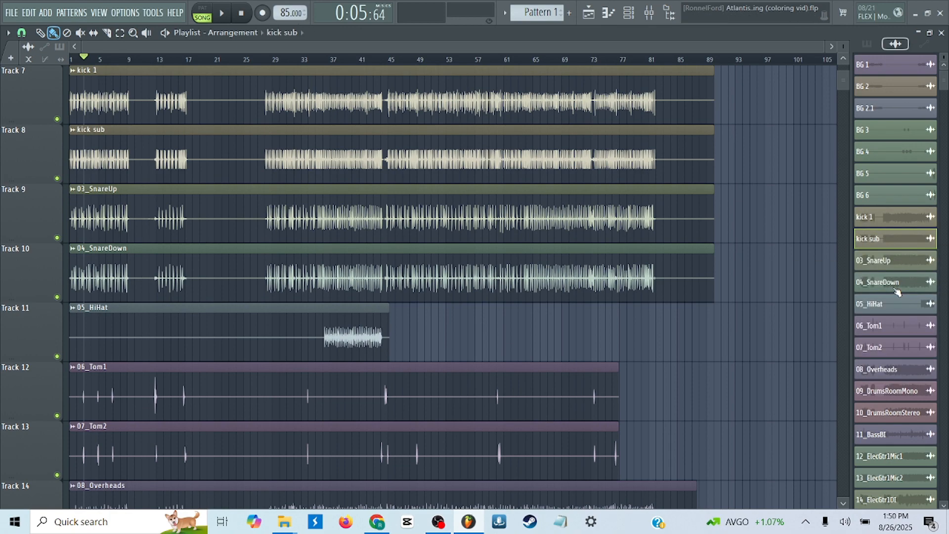
- Listen to the 03_SnareUp and 04_SnareDown tracks one at a time in solo, and turn solo off again
{"action": "left_click", "coordinate": [896, 269]}
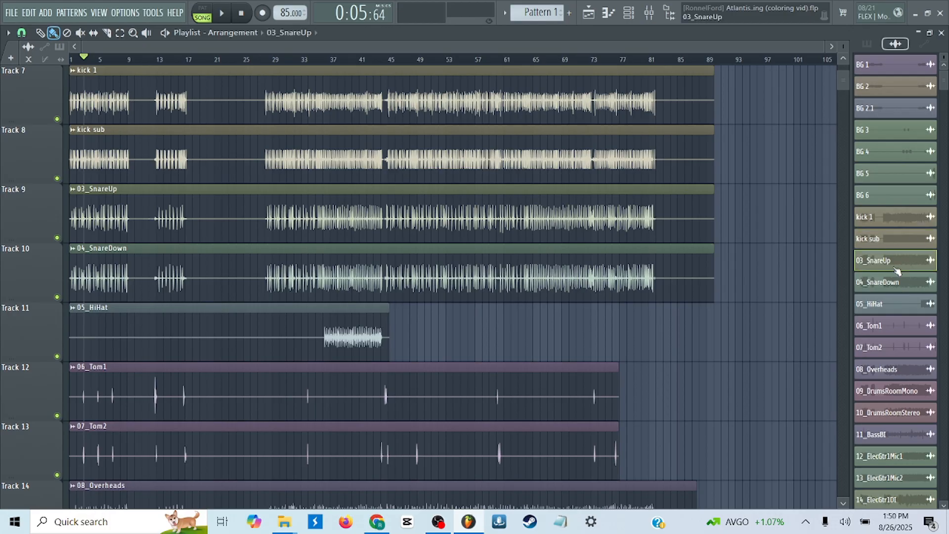
{"action": "right_click", "coordinate": [57, 237]}
{"action": "key", "text": "space"}
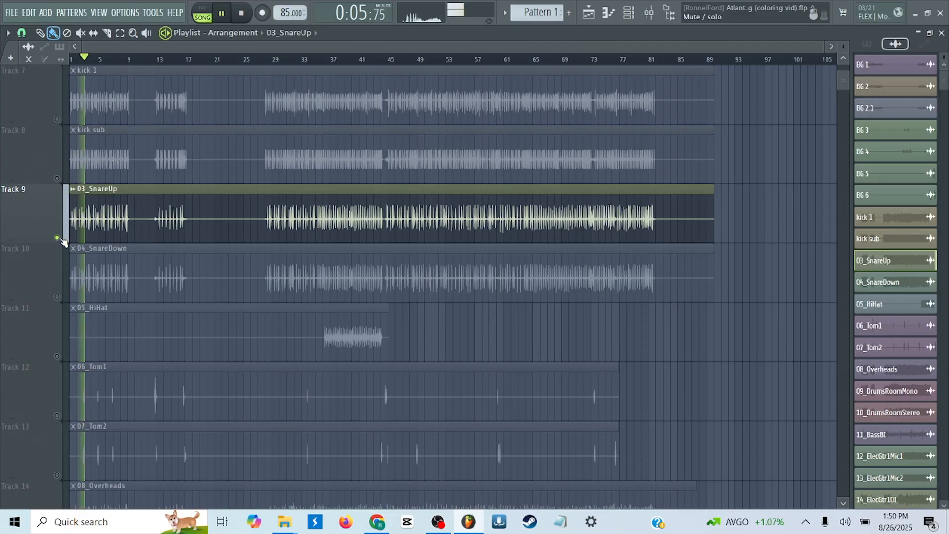
{"action": "key", "text": "space"}
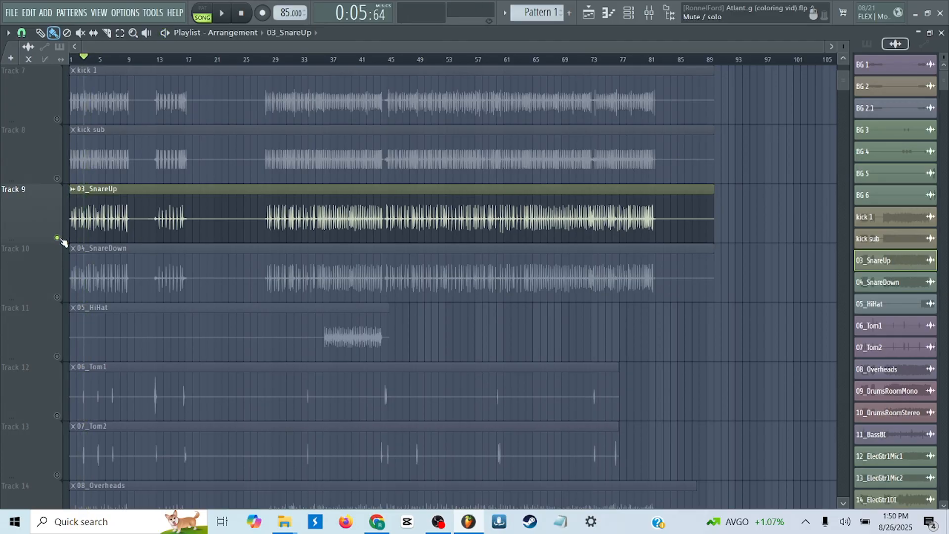
{"action": "right_click", "coordinate": [58, 297]}
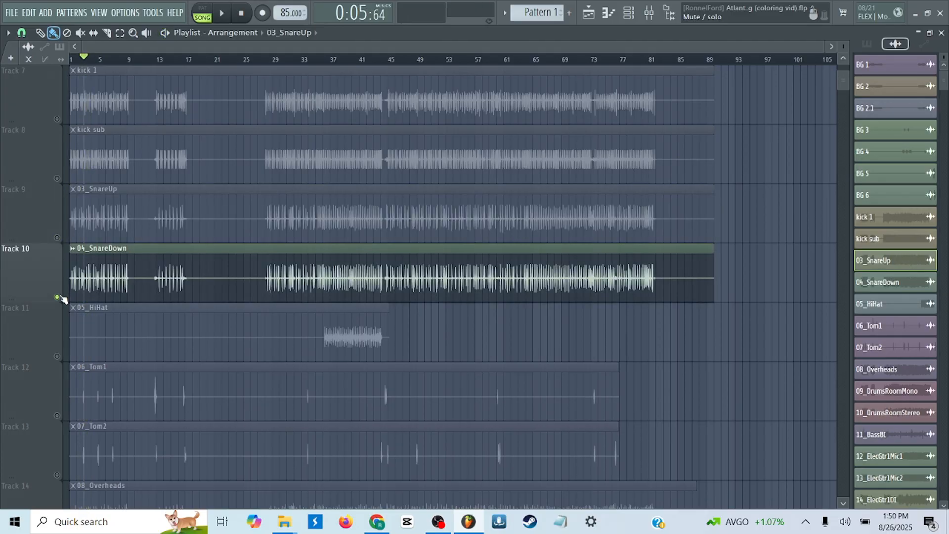
{"action": "key", "text": "space"}
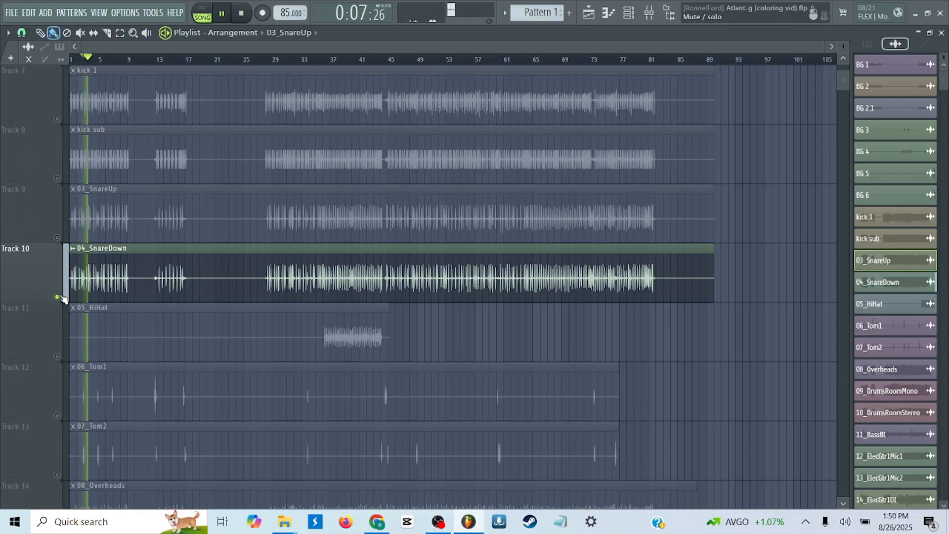
{"action": "key", "text": "space"}
{"action": "right_click", "coordinate": [57, 297]}
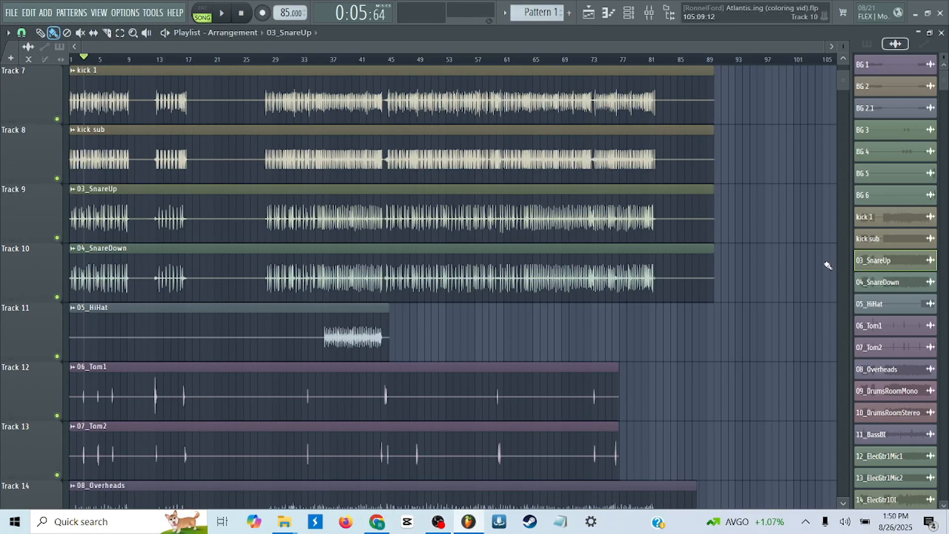
- Rename the 03_SnareUp audio clip as SN top
{"action": "right_click", "coordinate": [889, 267]}
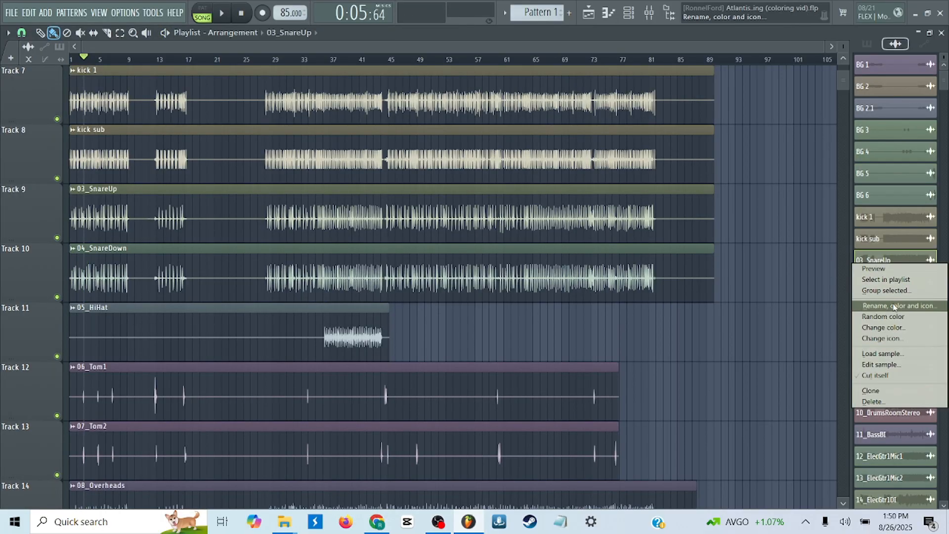
{"action": "left_click", "coordinate": [898, 306]}
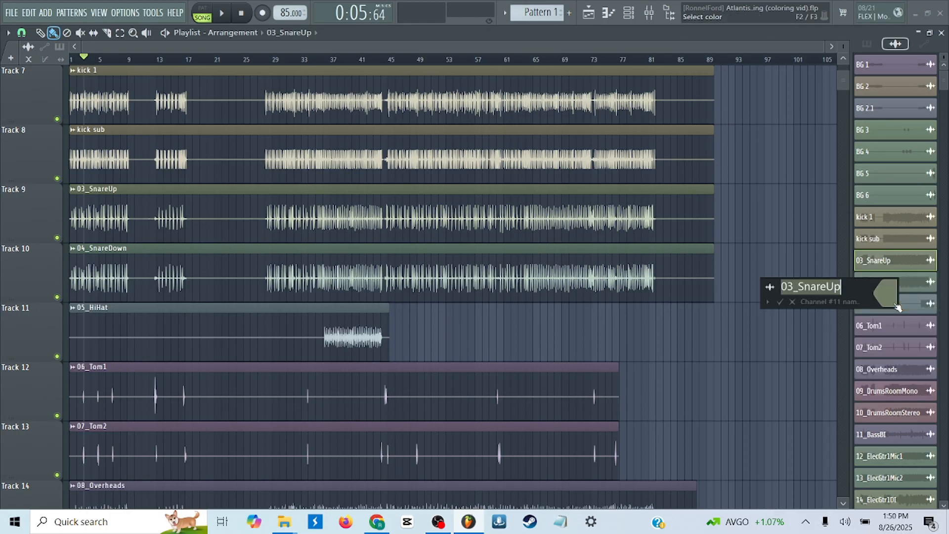
{"action": "key", "text": "Caps_Lock"}
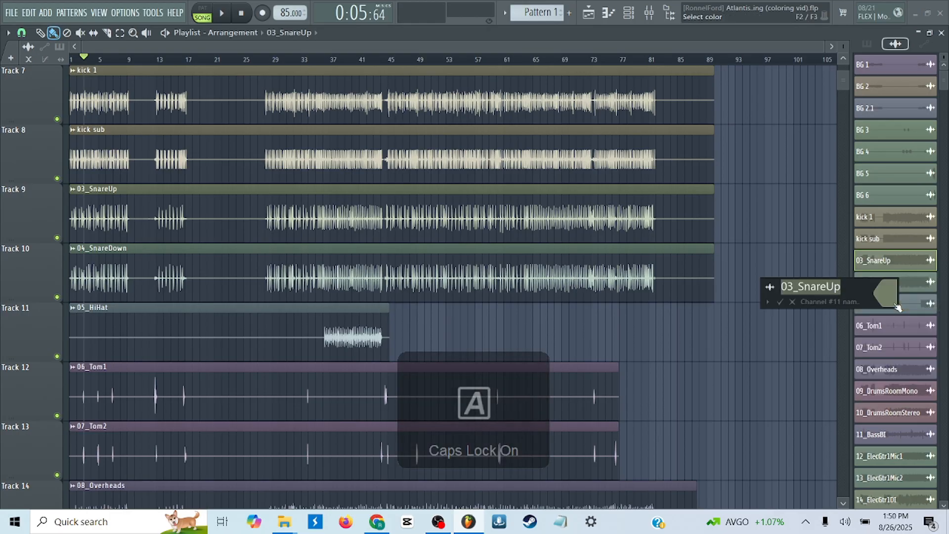
{"action": "type", "text": "SN"}
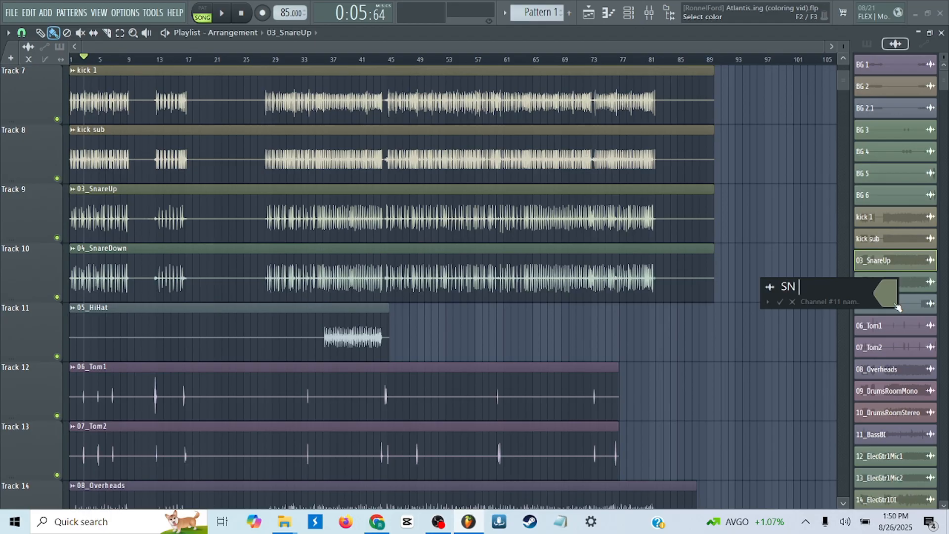
{"action": "key", "text": "Caps_Lock"}
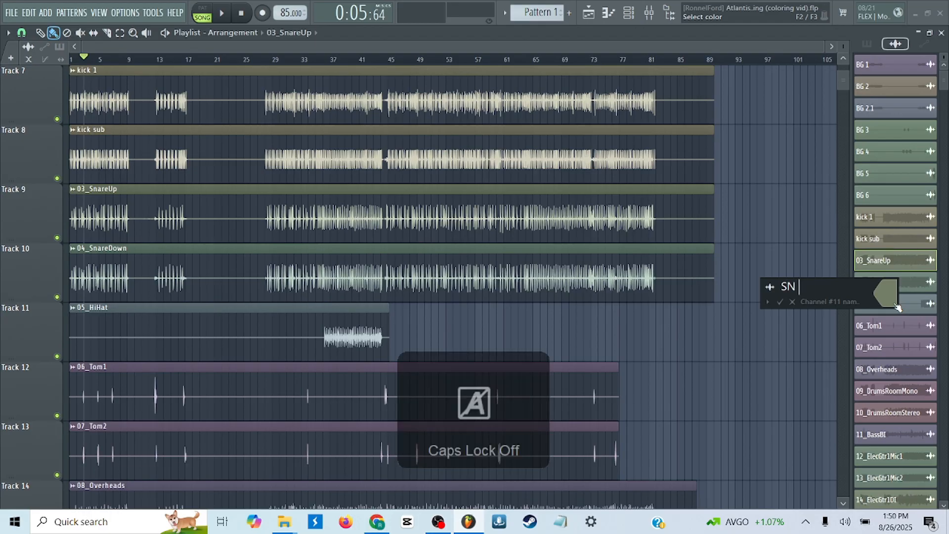
{"action": "type", "text": "top"}
{"action": "key", "text": "Return"}
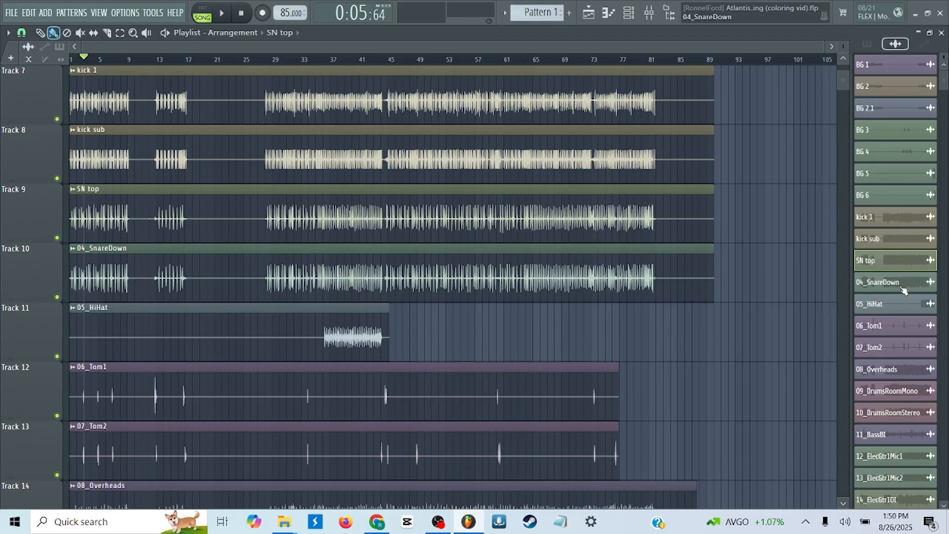
- Rename the 04_SnareDown audio clip as SN btm
{"action": "right_click", "coordinate": [900, 287]}
{"action": "left_click", "coordinate": [899, 329]}
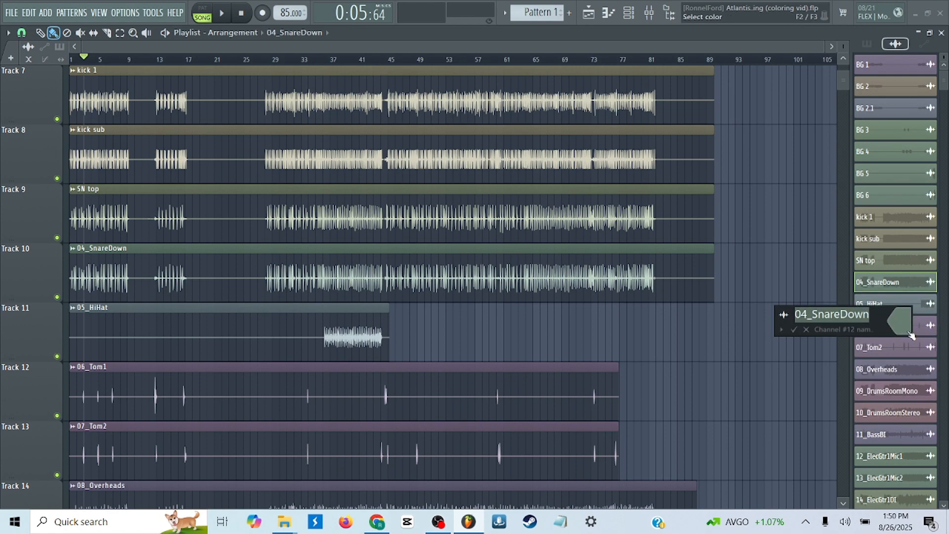
{"action": "key", "text": "Caps_Lock"}
{"action": "type", "text": "SN"}
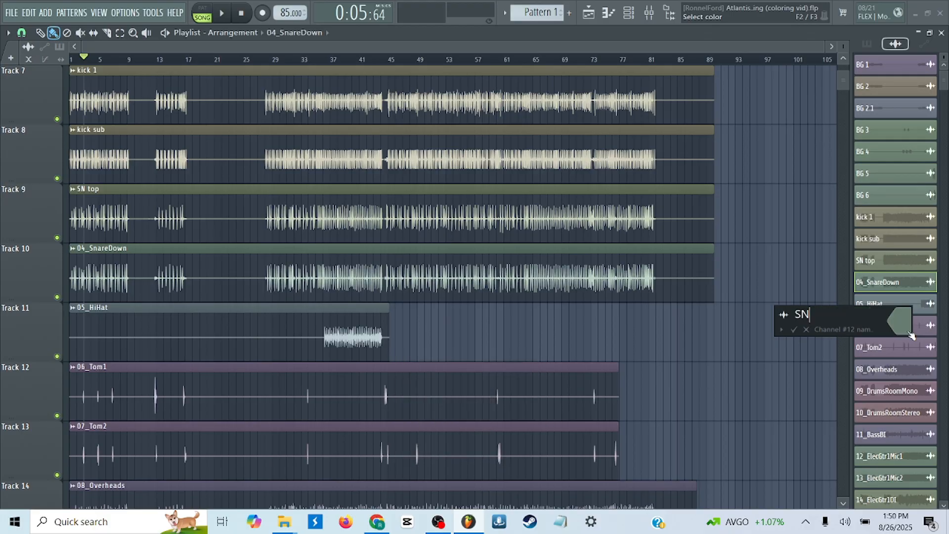
{"action": "key", "text": "Caps_Lock"}
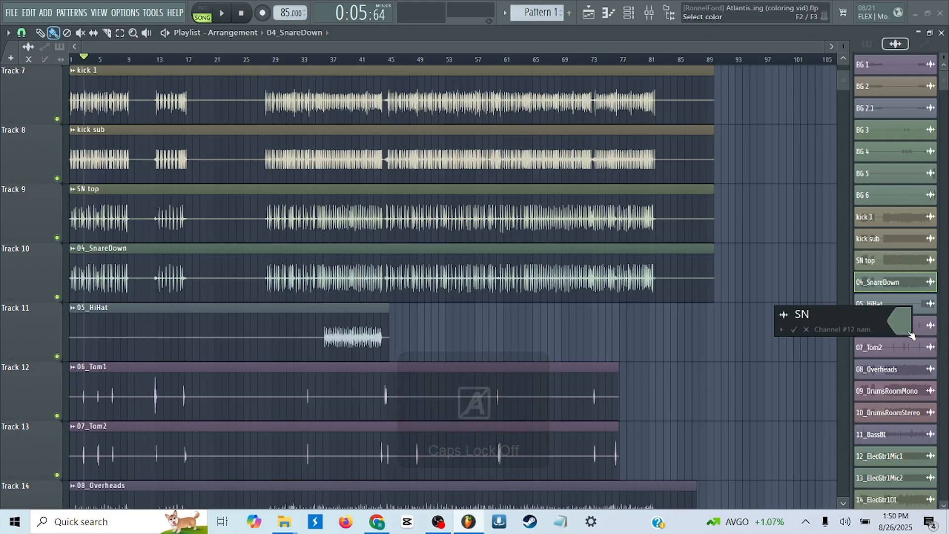
{"action": "type", "text": "btm"}
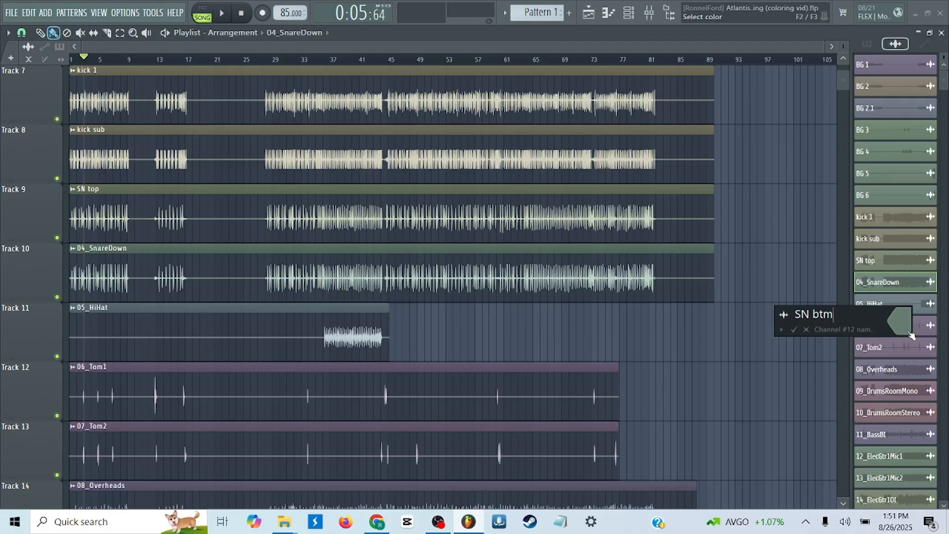
{"action": "key", "text": "Return"}
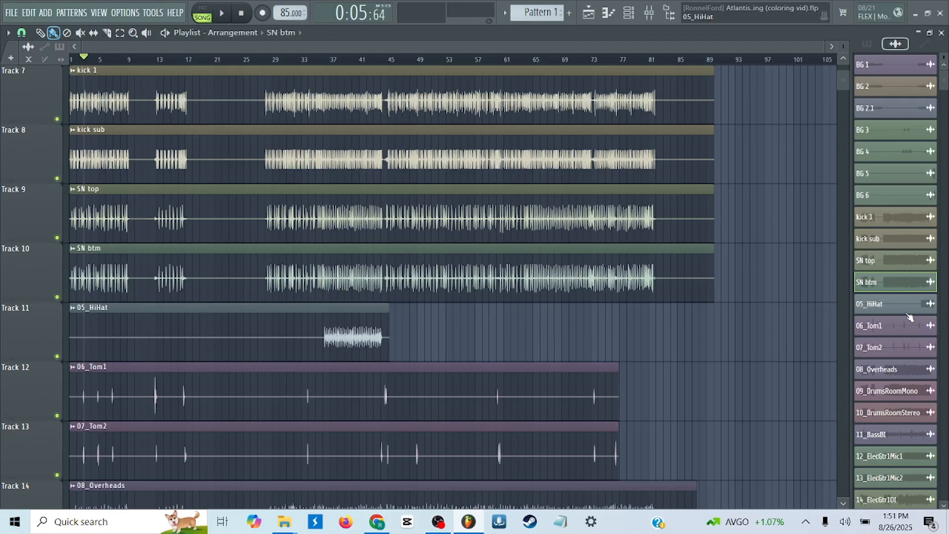
- Rename the 05_HiHat audio clip as hat
{"action": "right_click", "coordinate": [906, 316]}
{"action": "left_click", "coordinate": [896, 356]}
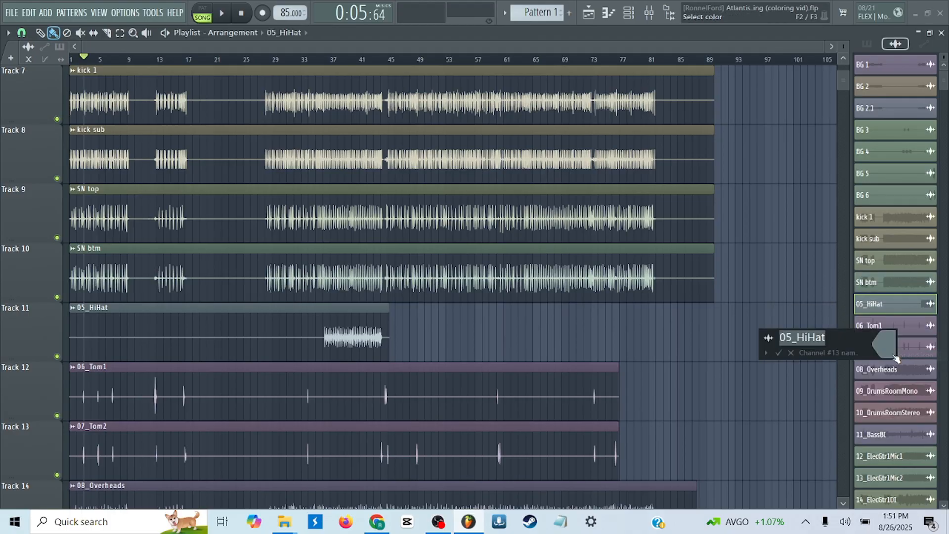
{"action": "type", "text": "hat"}
{"action": "key", "text": "Return"}
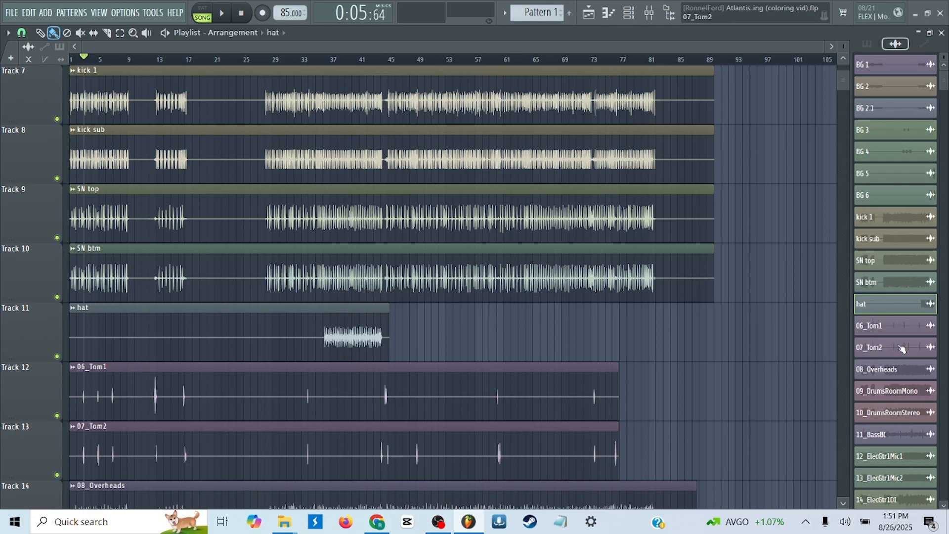
- Rename the 06_Tom1 audio clip as tom 1
{"action": "right_click", "coordinate": [909, 332]}
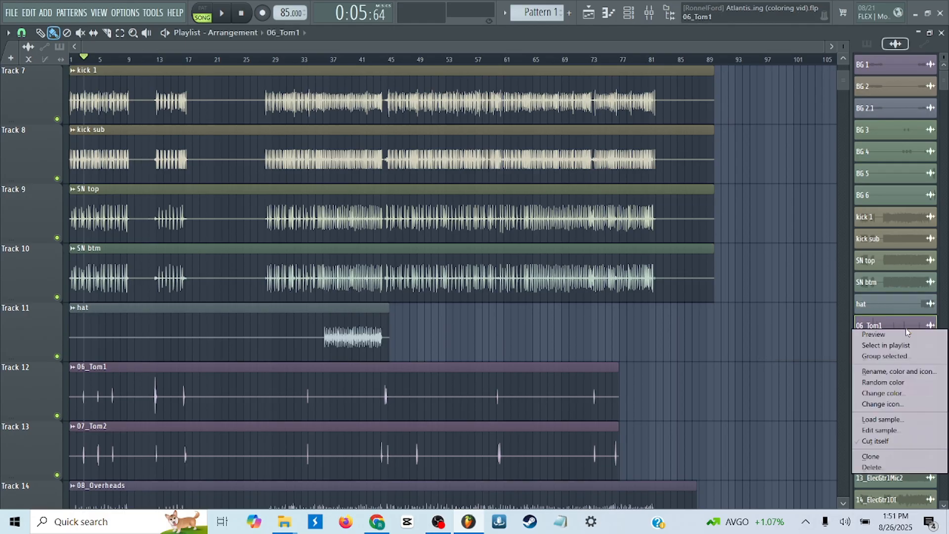
{"action": "left_click", "coordinate": [890, 372]}
{"action": "type", "text": "tom 1"}
{"action": "key", "text": "Return"}
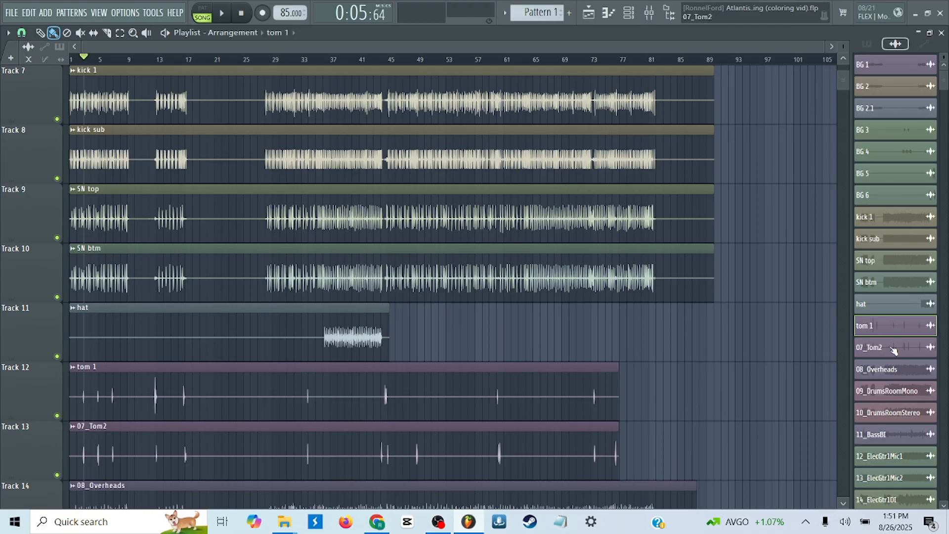
- Rename the 07_Tom2 audio clip as tom 2
{"action": "right_click", "coordinate": [894, 350]}
{"action": "left_click", "coordinate": [902, 390]}
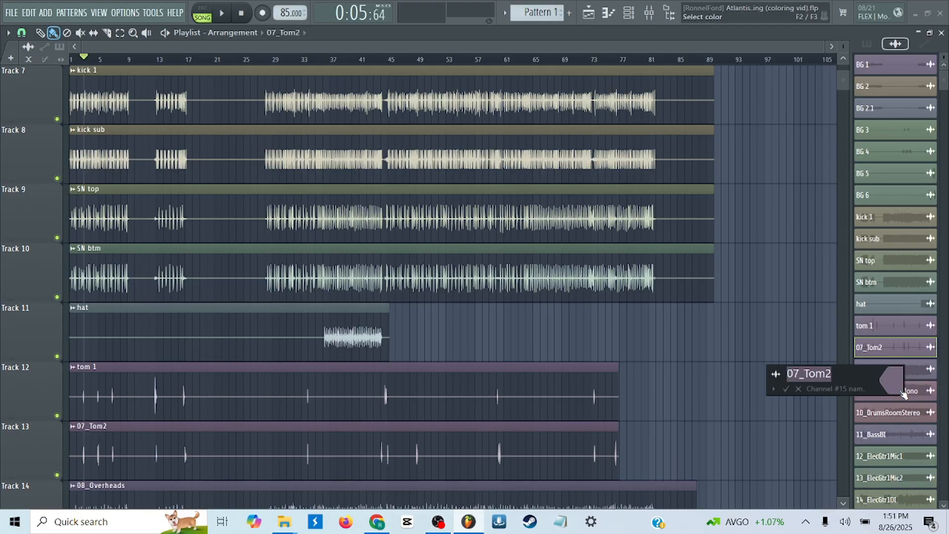
{"action": "type", "text": "tom 2"}
{"action": "key", "text": "Return"}
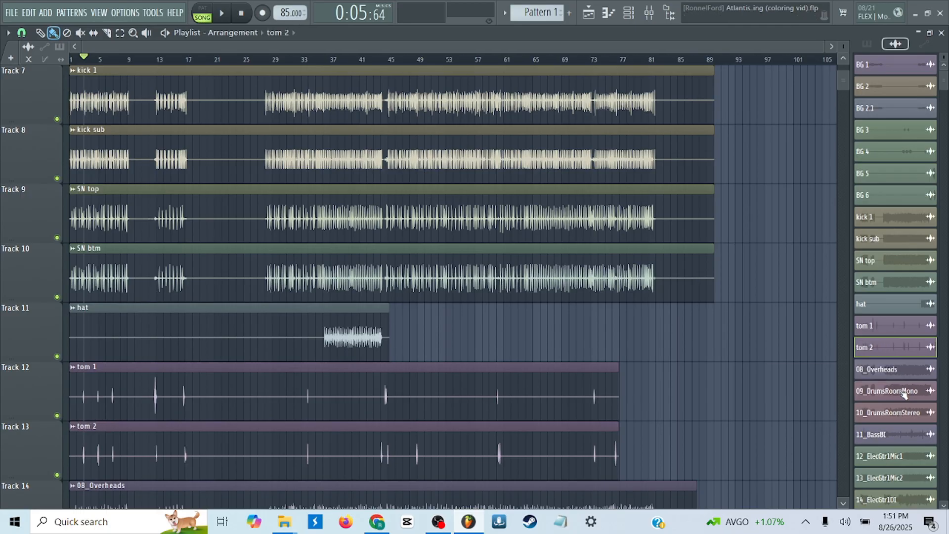
- Rename the 08_Overheads audio clip as OHs, with a lowercase s
{"action": "right_click", "coordinate": [879, 379]}
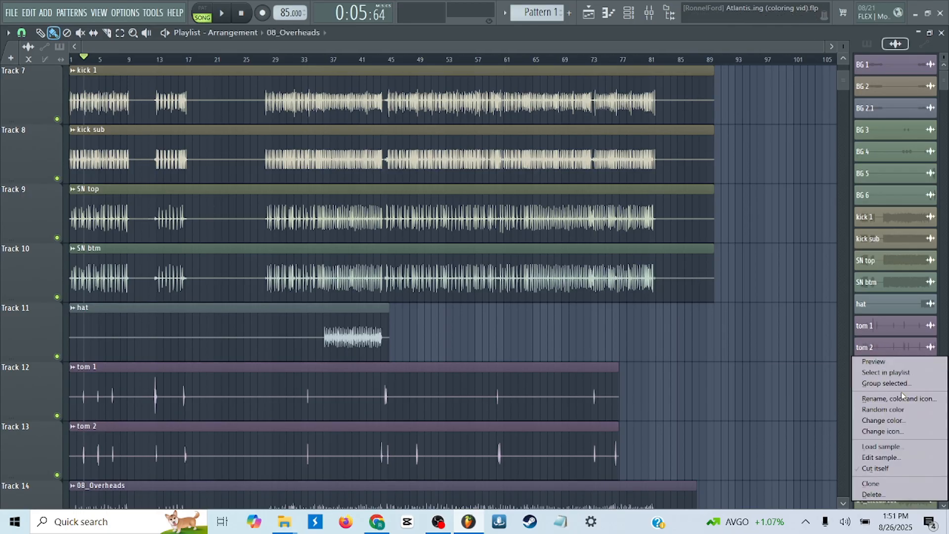
{"action": "left_click", "coordinate": [901, 394]}
{"action": "key", "text": "Caps_Lock"}
{"action": "type", "text": "OH"}
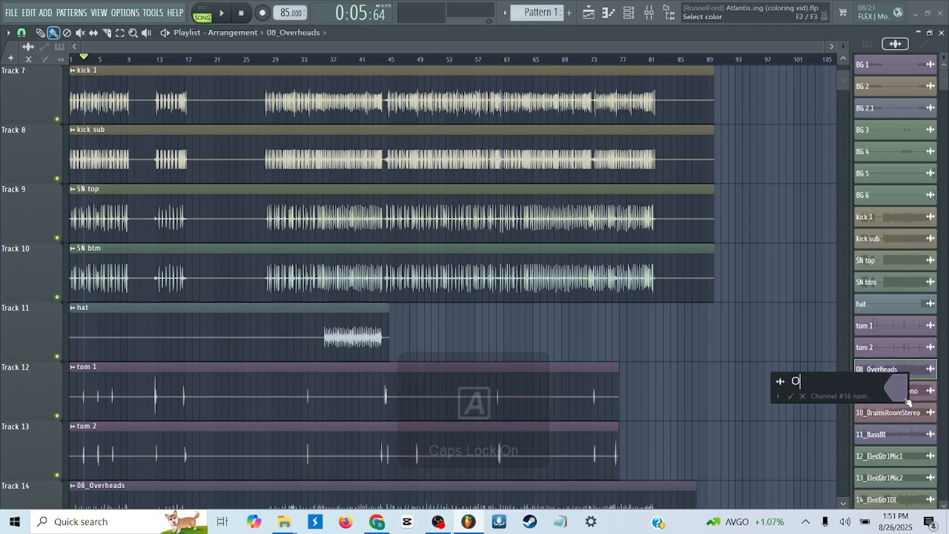
{"action": "key", "text": "Caps_Lock"}
{"action": "type", "text": "s"}
{"action": "key", "text": "Return"}
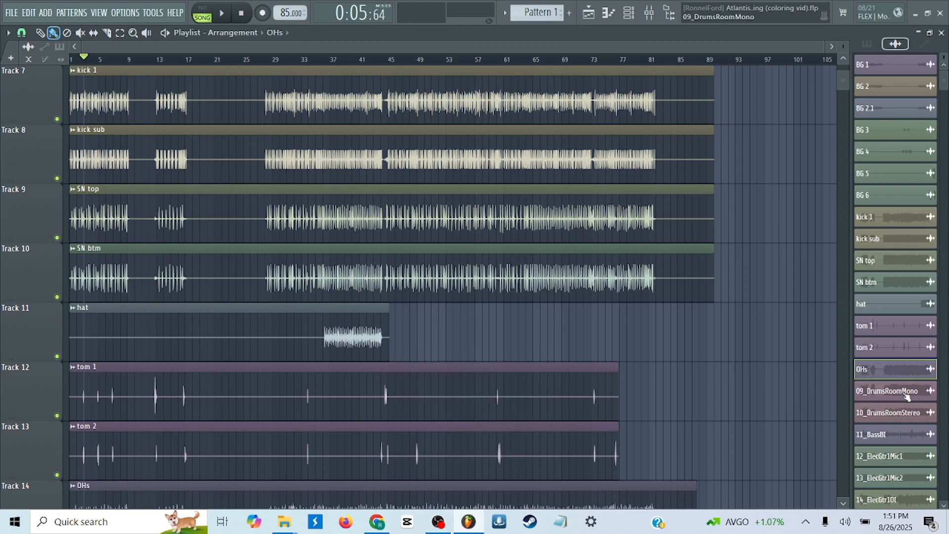
- Rename the 09_DrumsRoomMono audio clip as room mono
{"action": "right_click", "coordinate": [896, 400]}
{"action": "left_click", "coordinate": [896, 399]}
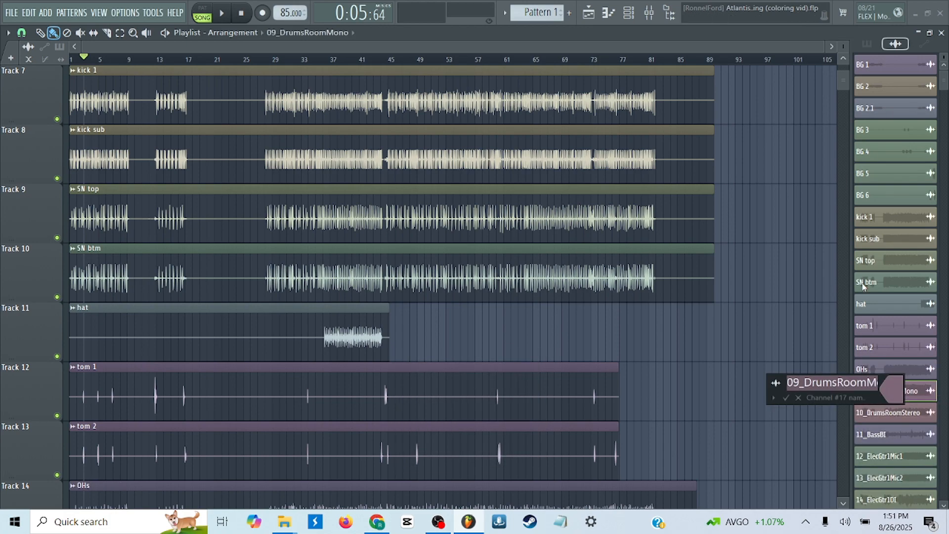
{"action": "key", "text": "Caps_Lock"}
{"action": "key", "text": "Caps_Lock"}
{"action": "type", "text": "r"}
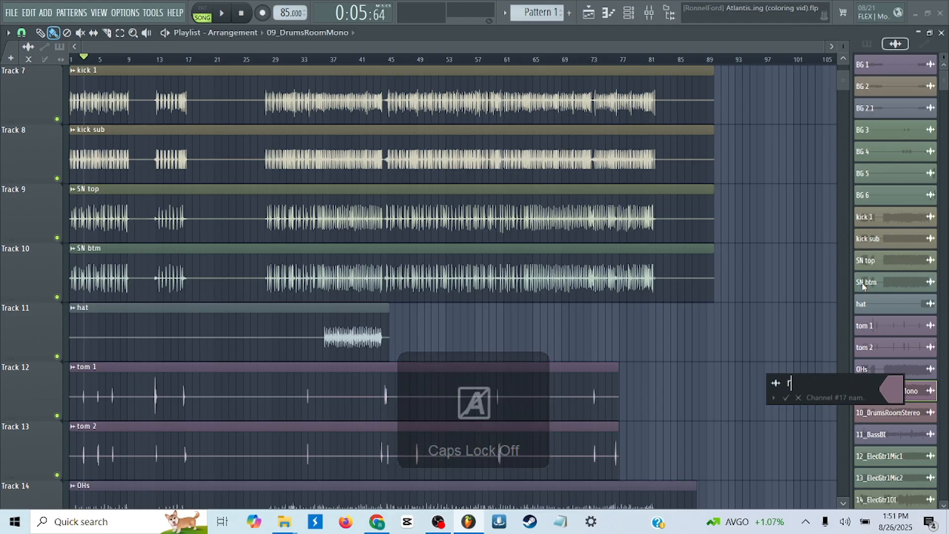
{"action": "type", "text": "oom mono"}
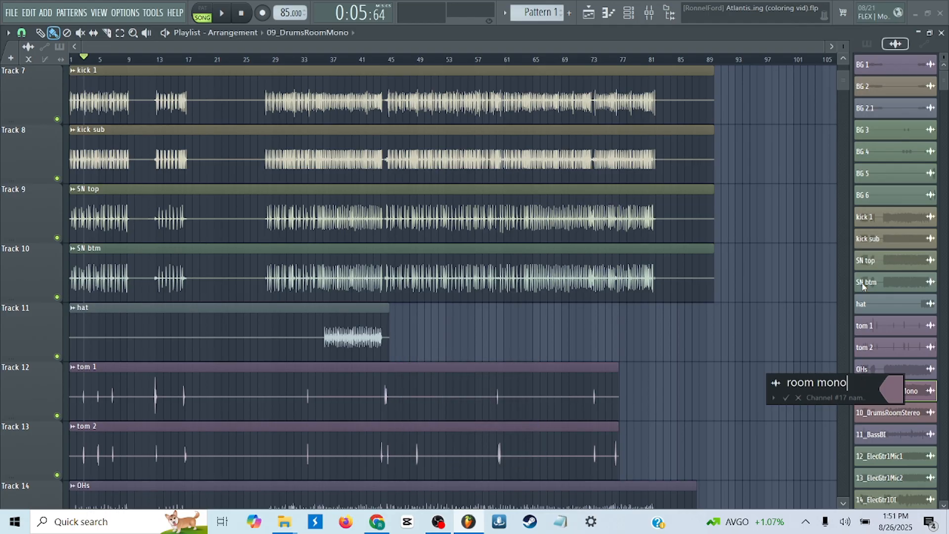
{"action": "key", "text": "Return"}
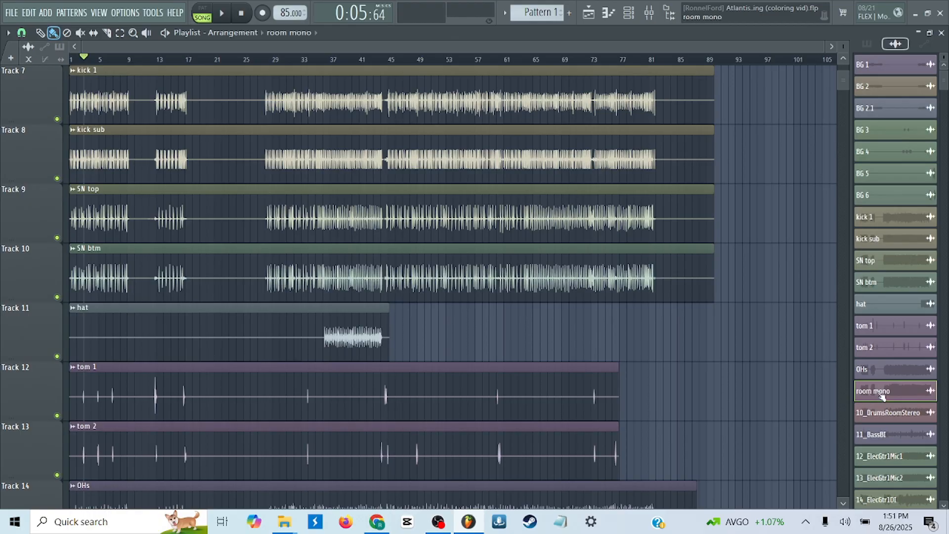
- Rename the 10_DrumsRoomStereo audio clip as room ST
{"action": "right_click", "coordinate": [891, 413]}
{"action": "left_click", "coordinate": [892, 398]}
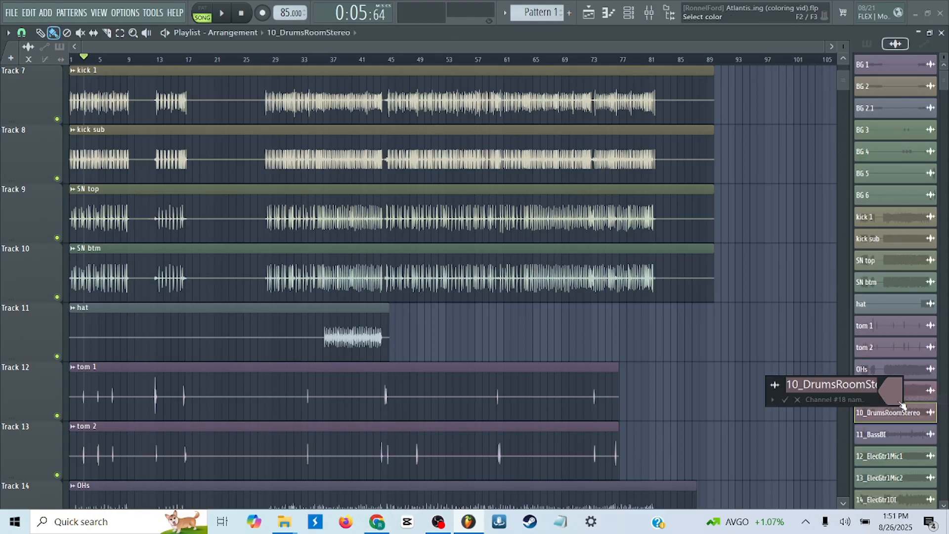
{"action": "type", "text": "room"}
{"action": "key", "text": "Caps_Lock"}
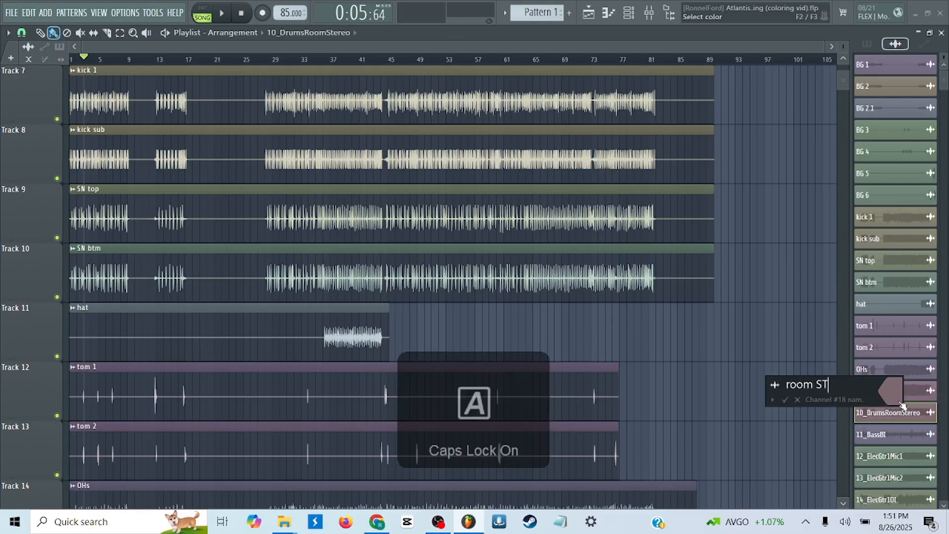
{"action": "type", "text": "ST"}
{"action": "key", "text": "Return"}
- Rename the 11_BassBI audio clip as BASS
{"action": "scroll", "coordinate": [902, 406], "scroll_direction": "down", "scroll_amount": 5}
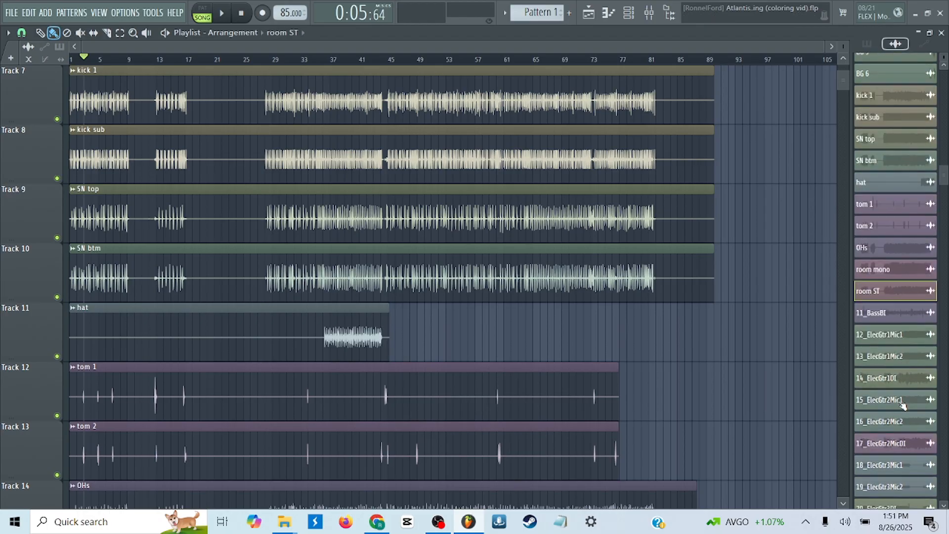
{"action": "right_click", "coordinate": [898, 321]}
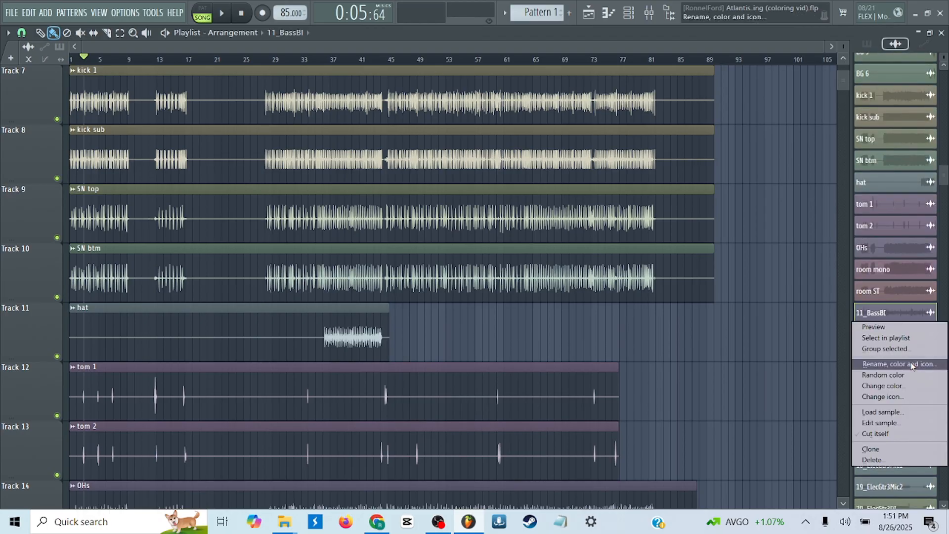
{"action": "left_click", "coordinate": [894, 289]}
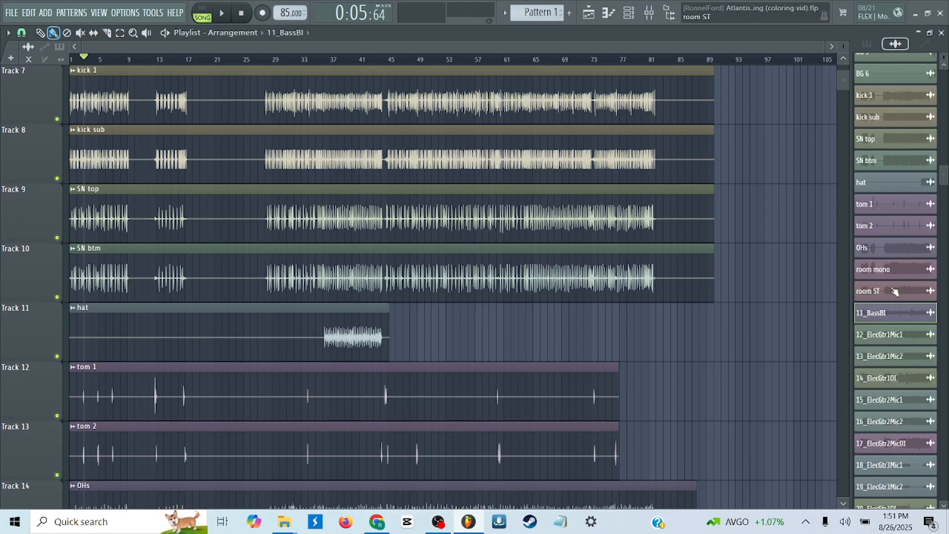
{"action": "left_click", "coordinate": [897, 316]}
{"action": "scroll", "coordinate": [886, 262], "scroll_direction": "down", "scroll_amount": 16}
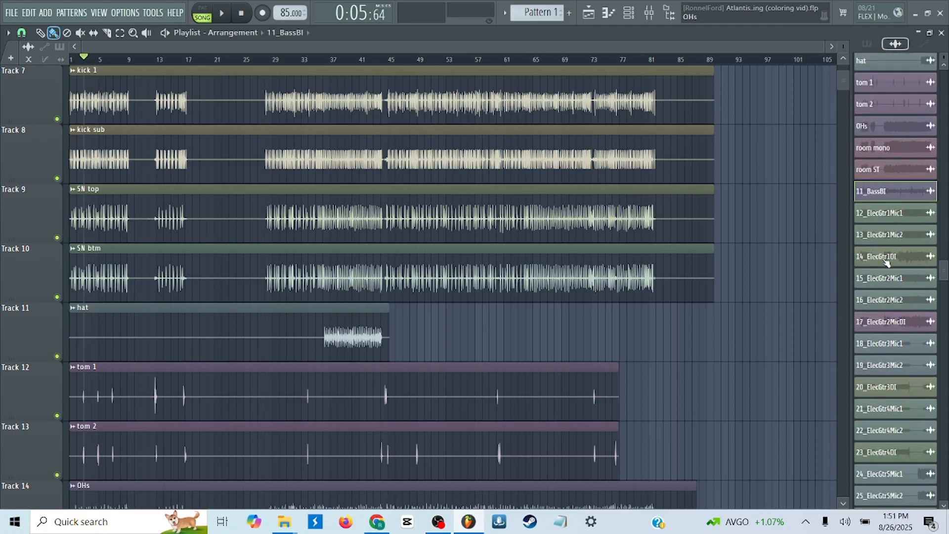
{"action": "scroll", "coordinate": [886, 262], "scroll_direction": "up", "scroll_amount": 10}
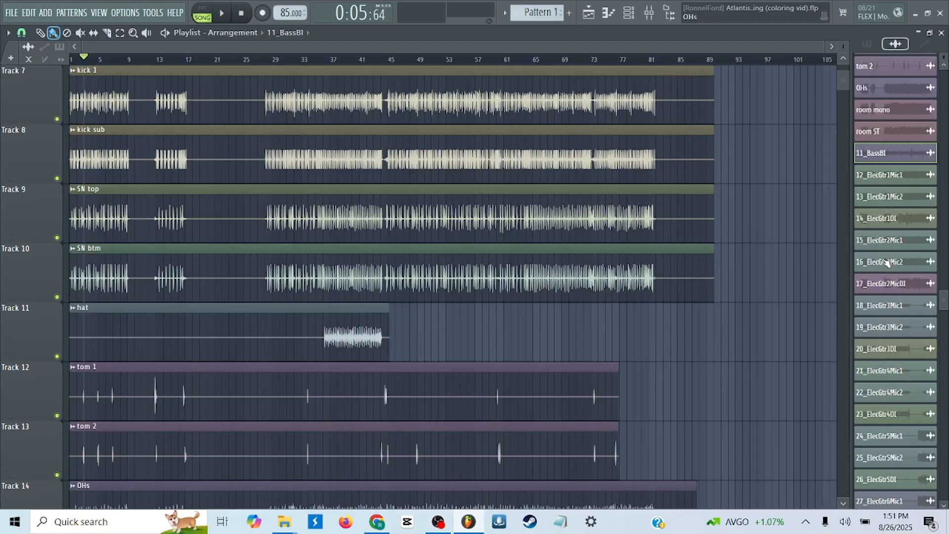
{"action": "right_click", "coordinate": [888, 158]}
{"action": "left_click", "coordinate": [899, 203]}
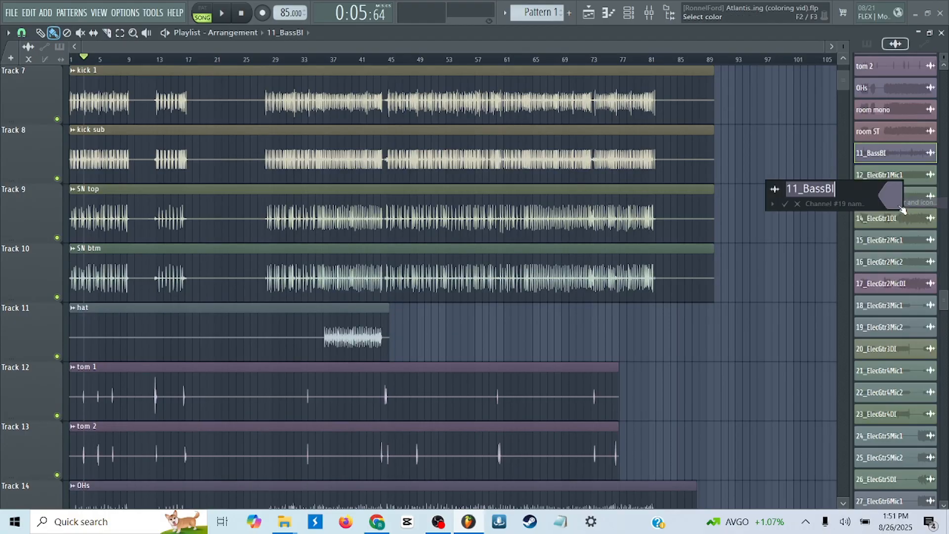
{"action": "type", "text": "BASS"}
{"action": "key", "text": "Return"}
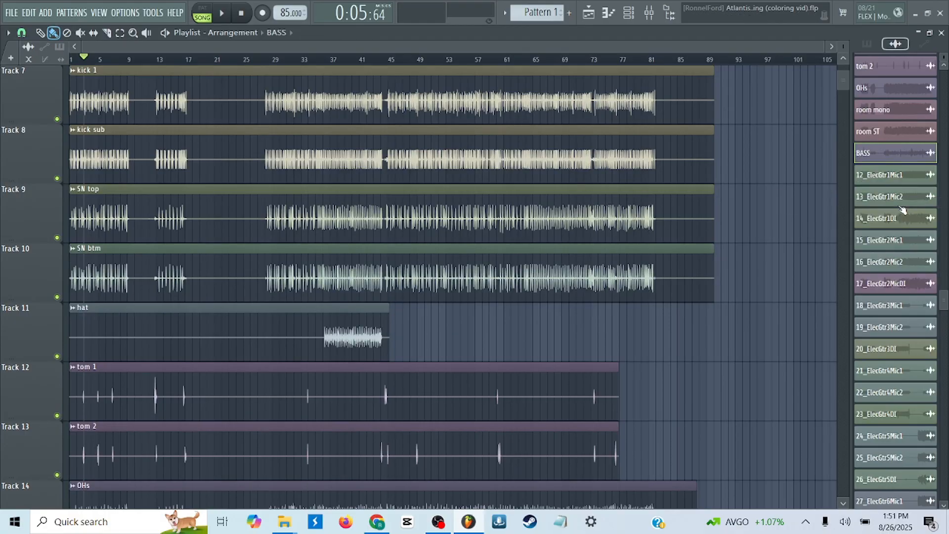
- Rename the bass guitar audio clip as bass, all in lowercase
{"action": "right_click", "coordinate": [891, 155]}
{"action": "key", "text": "Caps_Lock"}
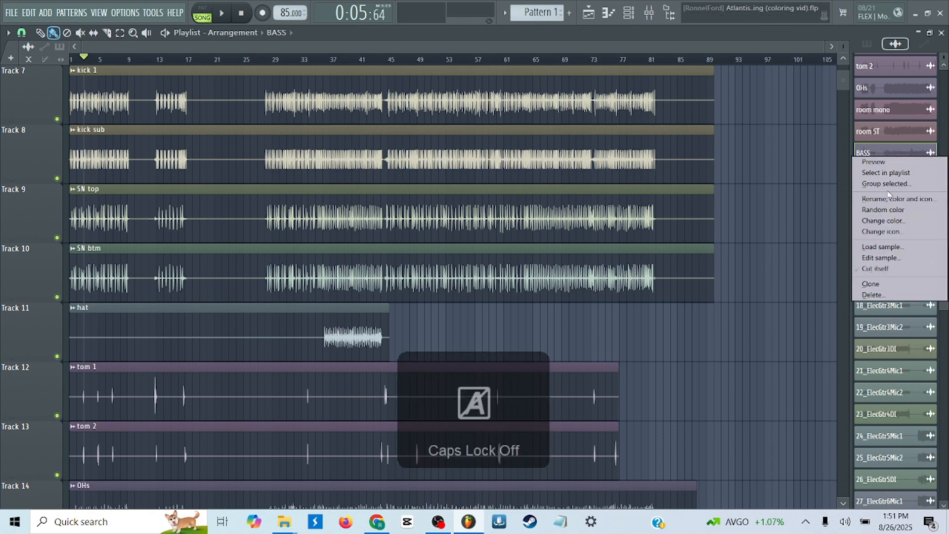
{"action": "left_click", "coordinate": [888, 200]}
{"action": "type", "text": "bass"}
{"action": "key", "text": "Return"}
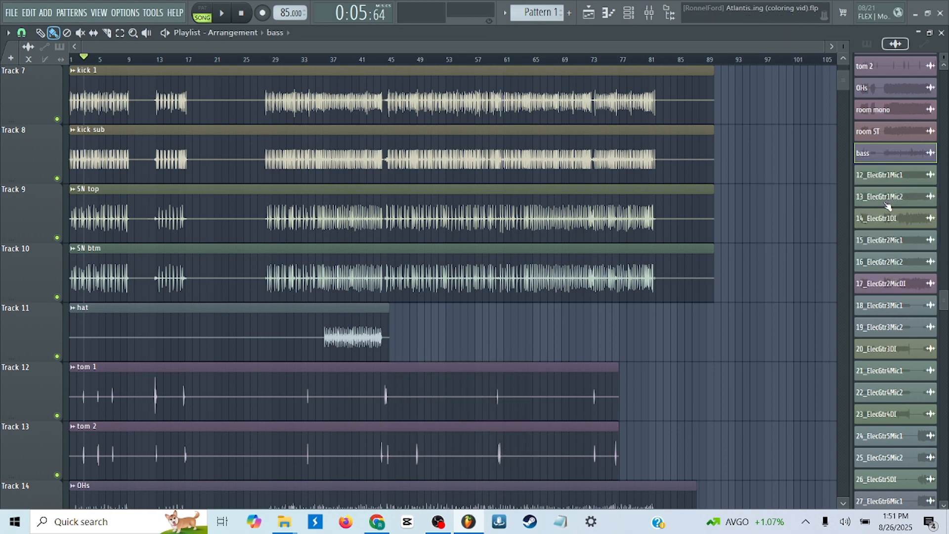
- Solo the 12_ElecGtr1Mic1 track in the playlist and listen to a short passage of it
{"action": "left_click", "coordinate": [895, 181]}
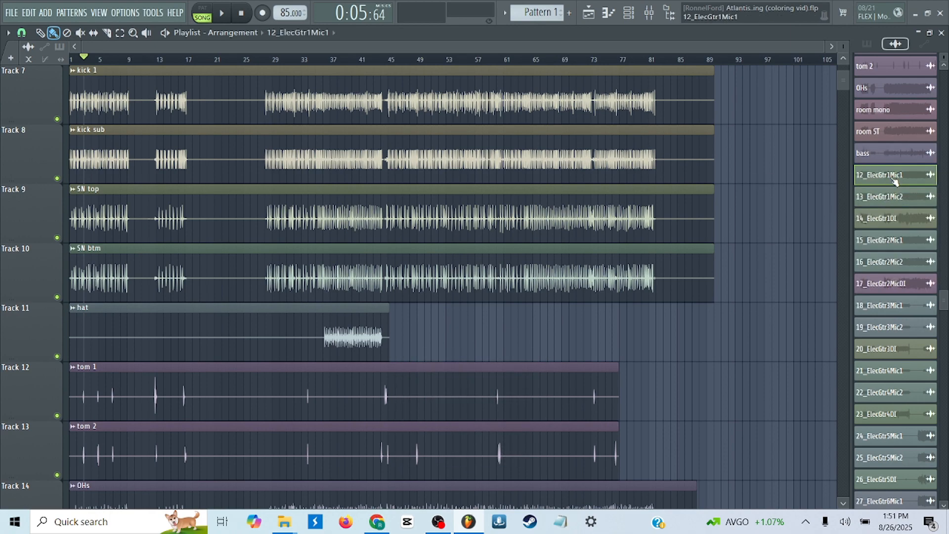
{"action": "scroll", "coordinate": [894, 180], "scroll_direction": "down", "scroll_amount": 9}
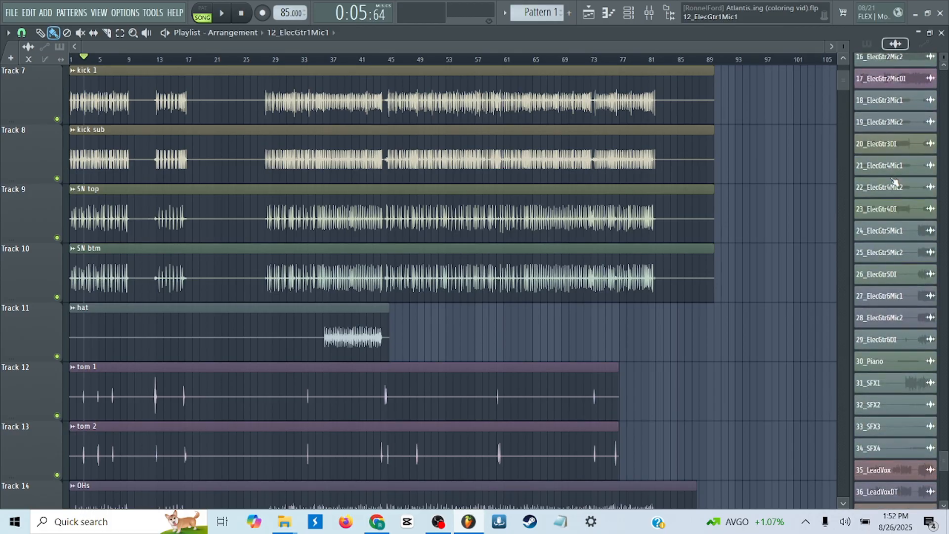
{"action": "scroll", "coordinate": [895, 182], "scroll_direction": "up", "scroll_amount": 12}
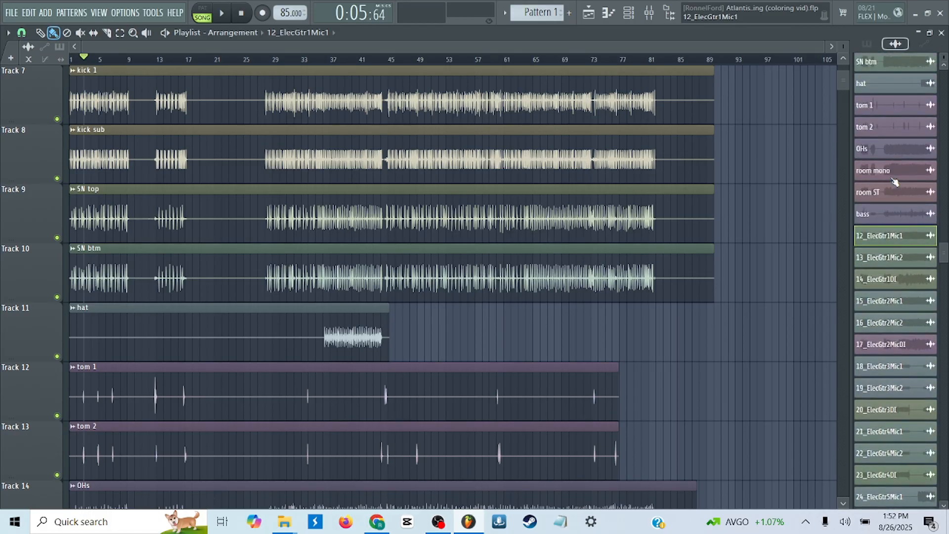
{"action": "scroll", "coordinate": [704, 227], "scroll_direction": "down", "scroll_amount": 6}
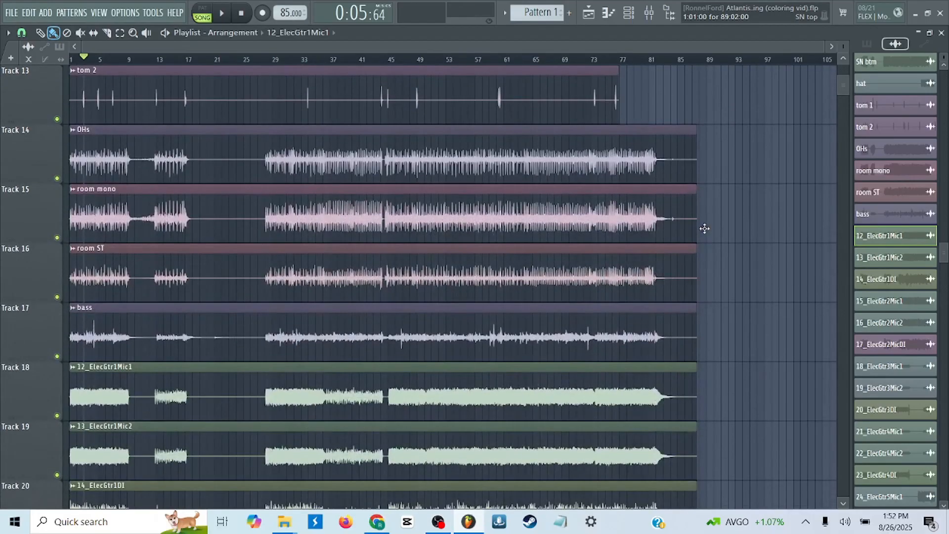
{"action": "scroll", "coordinate": [705, 228], "scroll_direction": "down", "scroll_amount": 4}
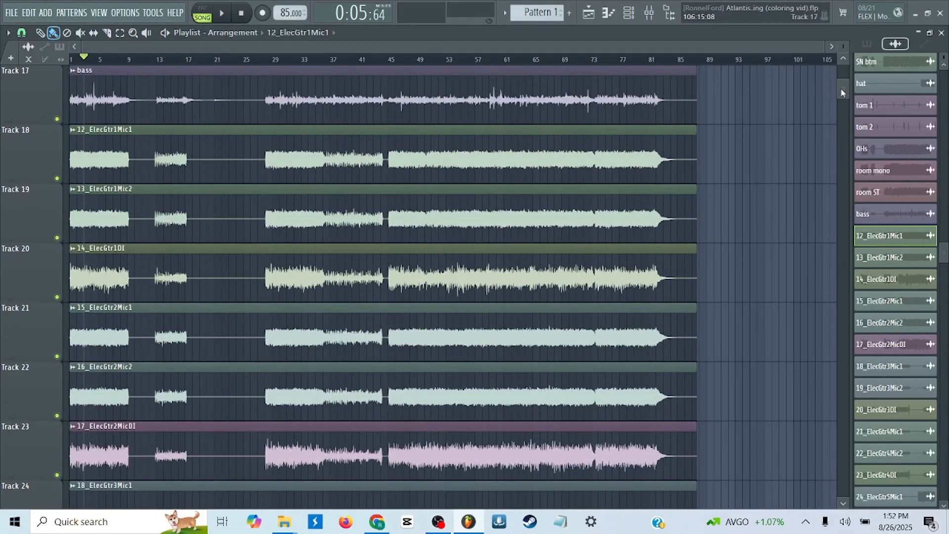
{"action": "mouse_move", "coordinate": [841, 90]}
{"action": "left_mouse_down"}
{"action": "mouse_move", "coordinate": [841, 105]}
{"action": "mouse_move", "coordinate": [846, 94]}
{"action": "left_mouse_up"}
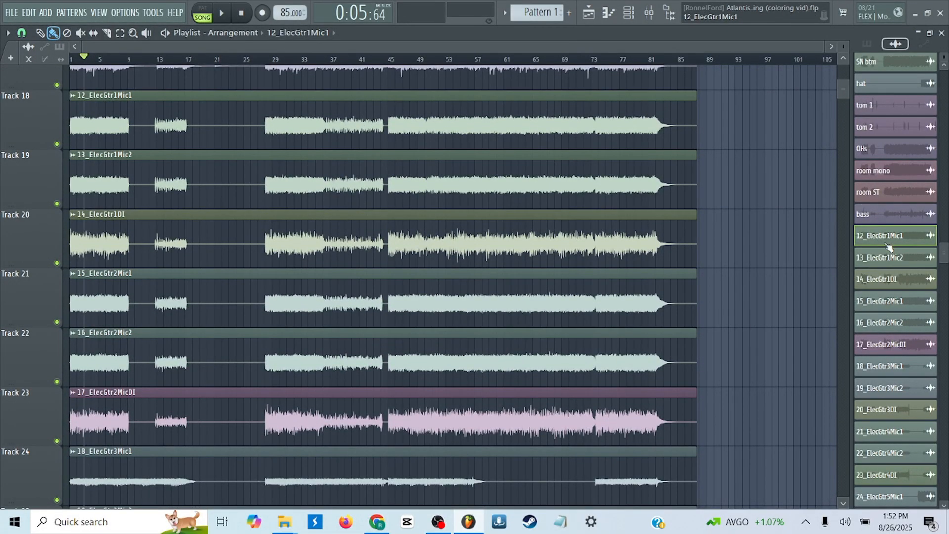
{"action": "right_click", "coordinate": [58, 145]}
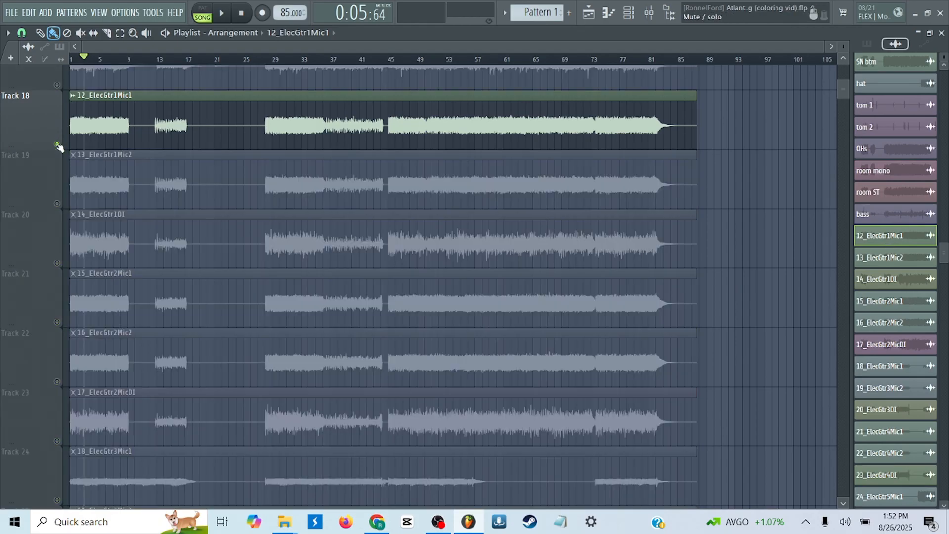
{"action": "key", "text": "space"}
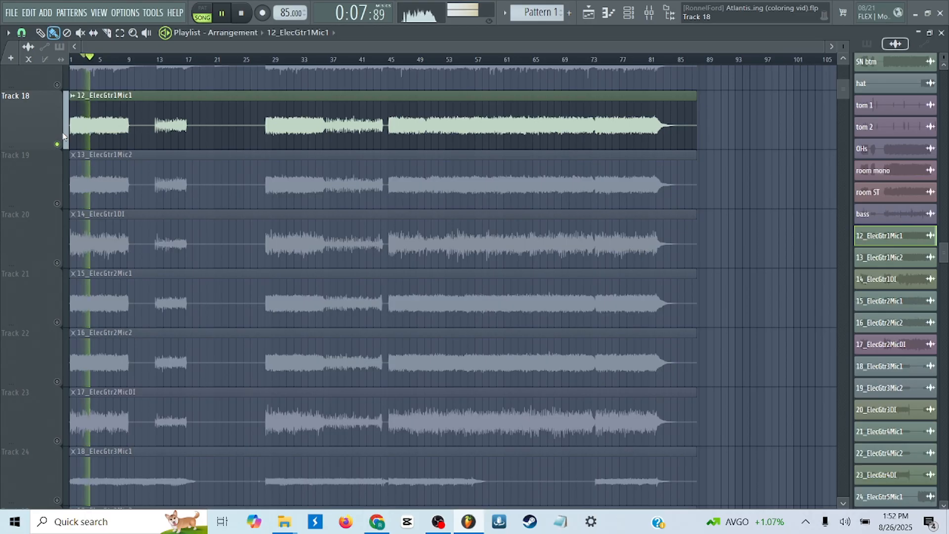
{"action": "key", "text": "space"}
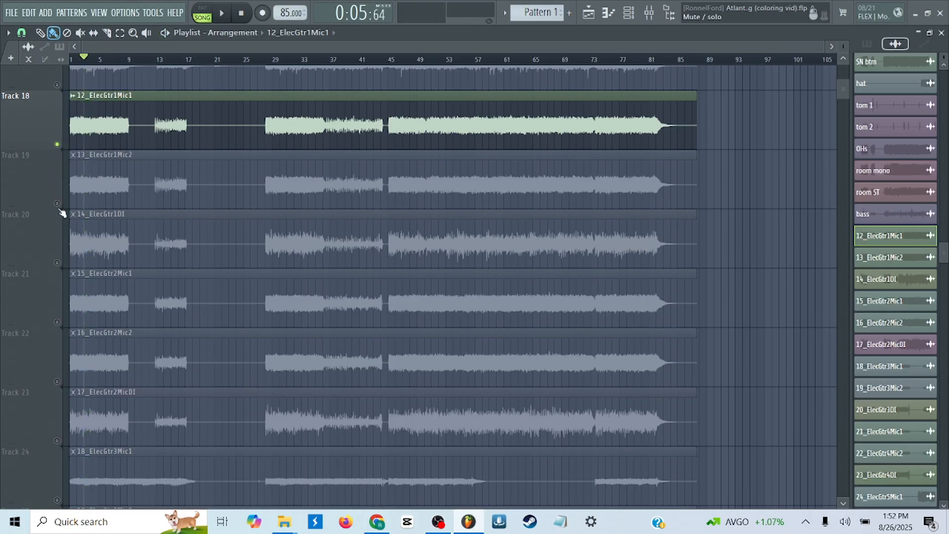
- Solo the 13_ElecGtr1Mic2 track, listen to a short passage, and turn its solo off
{"action": "right_click", "coordinate": [58, 204]}
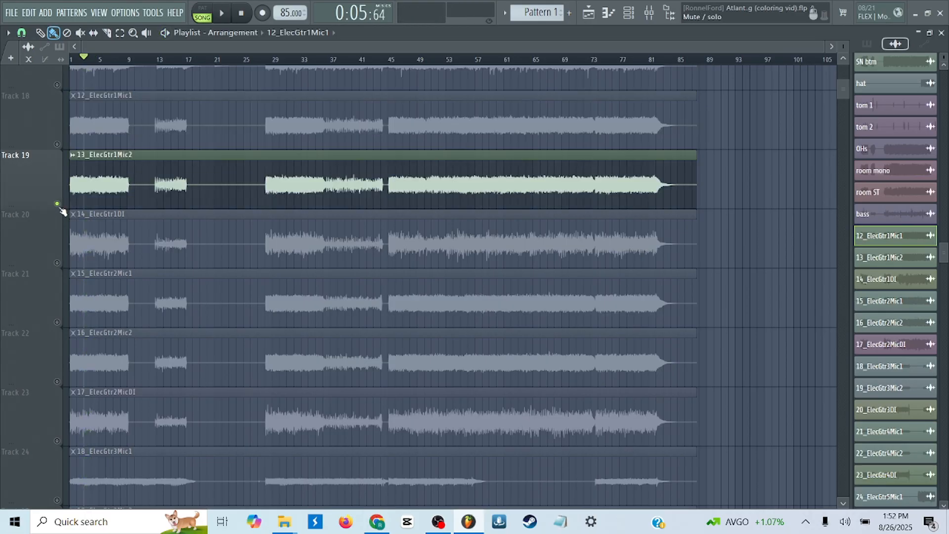
{"action": "key", "text": "space"}
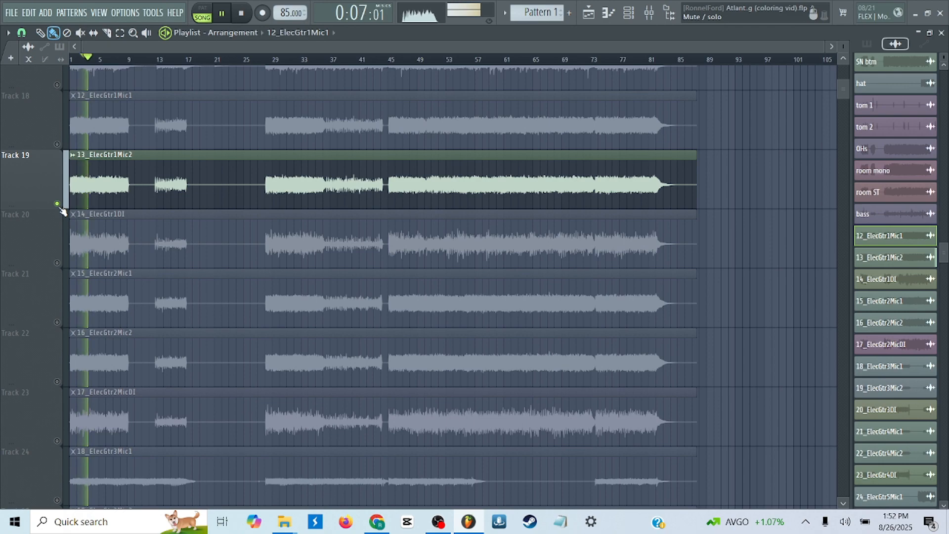
{"action": "key", "text": "space"}
{"action": "right_click", "coordinate": [57, 204]}
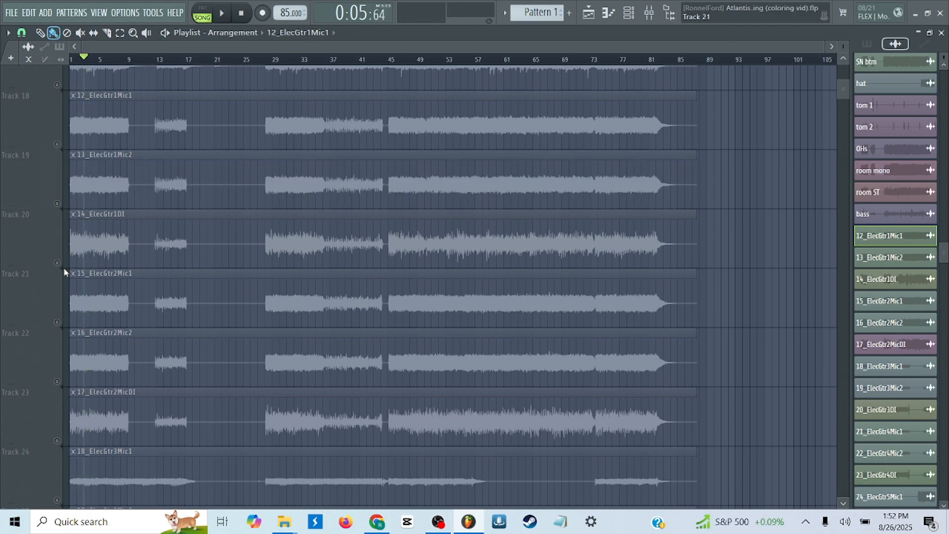
- Solo the 14_ElecGtr1DI track and listen to a short passage of it
{"action": "right_click", "coordinate": [58, 264]}
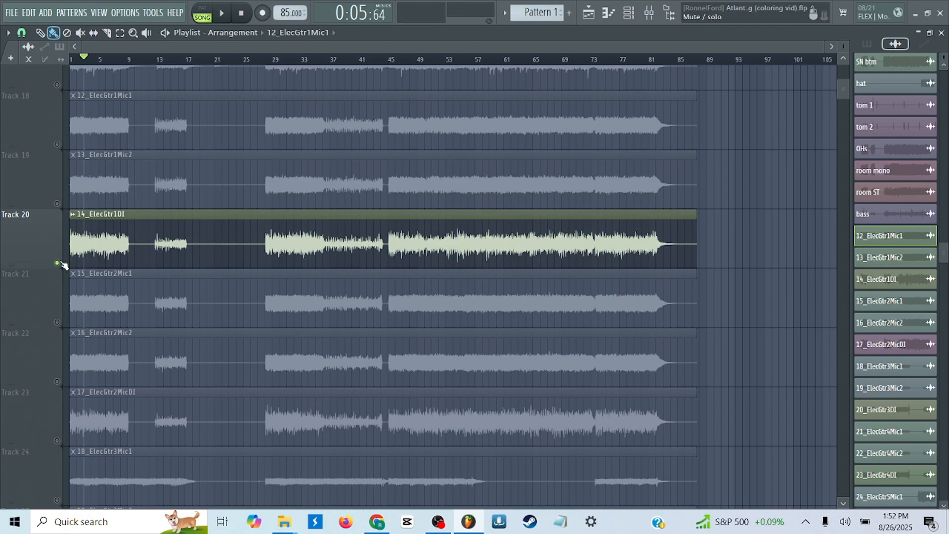
{"action": "key", "text": "space"}
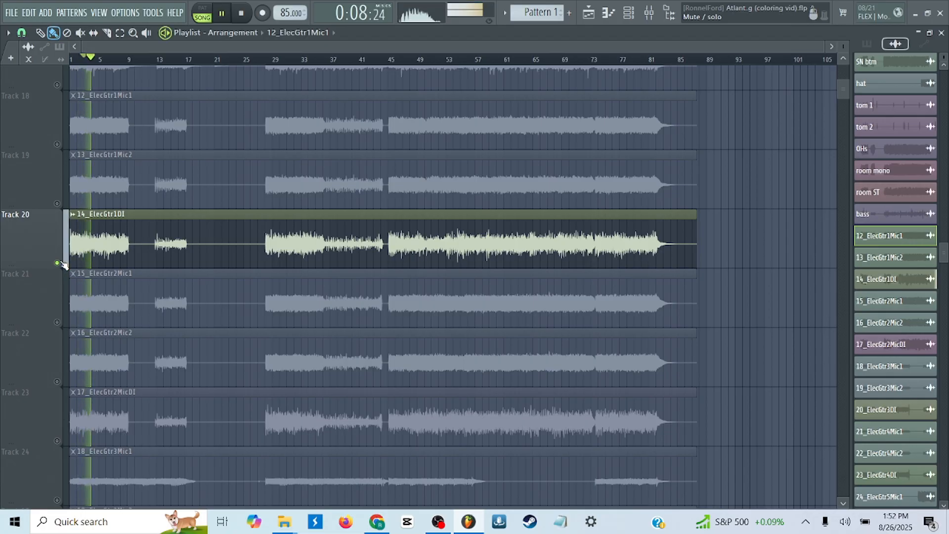
{"action": "key", "text": "space"}
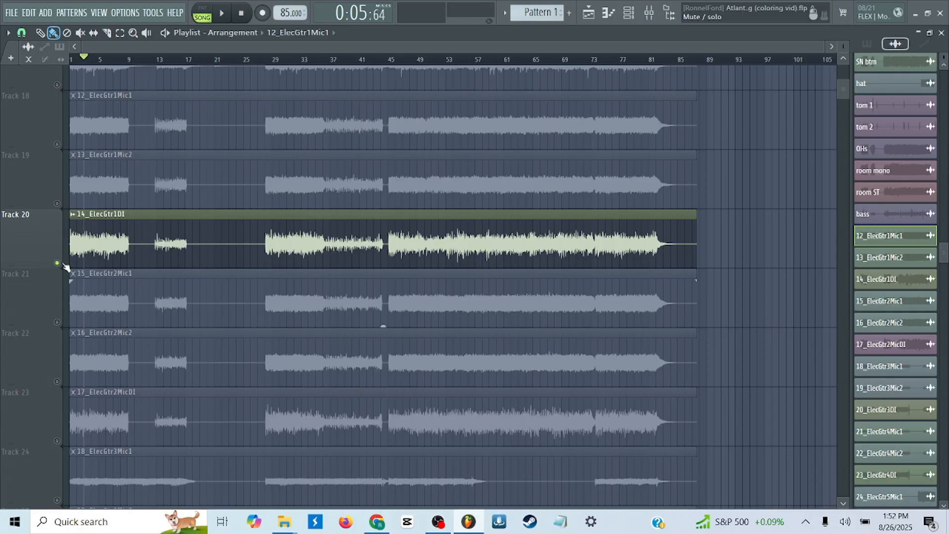
- Switch the solo from the 14_ElecGtr1DI track to the 12_ElecGtr1Mic1 track and return the playhead to the song's start
{"action": "right_click", "coordinate": [58, 262]}
{"action": "right_click", "coordinate": [56, 145]}
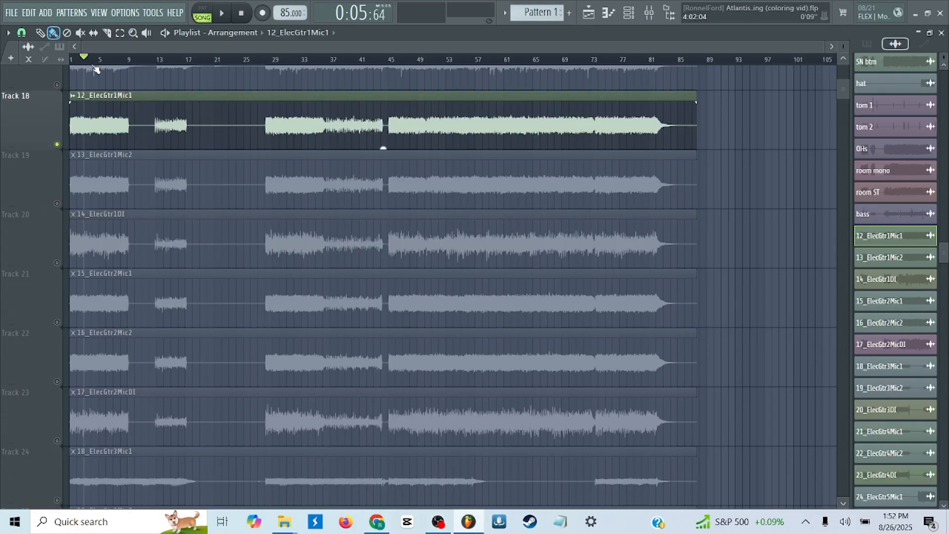
{"action": "left_click", "coordinate": [74, 59]}
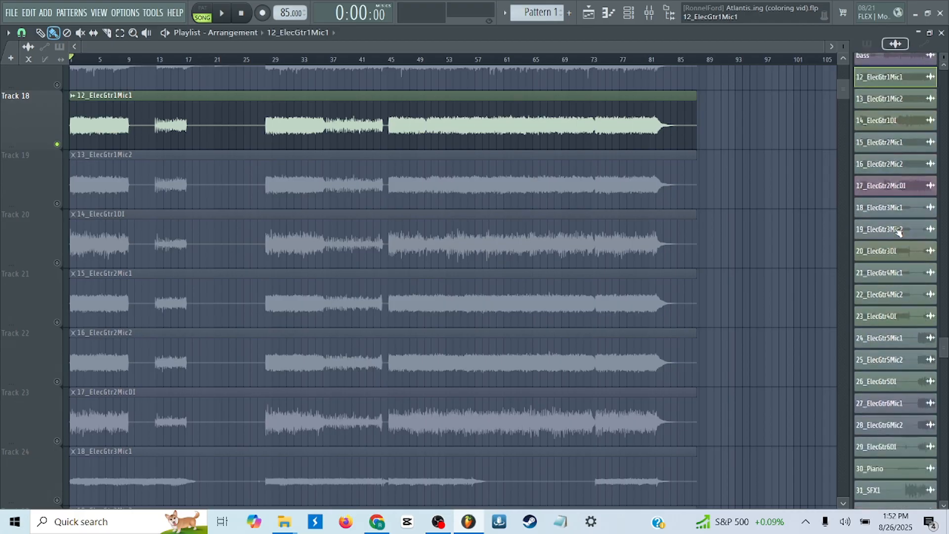
- Rename the 12_ElecGtr1Mic1 audio clip as egt 1, in lowercase
{"action": "right_click", "coordinate": [900, 241]}
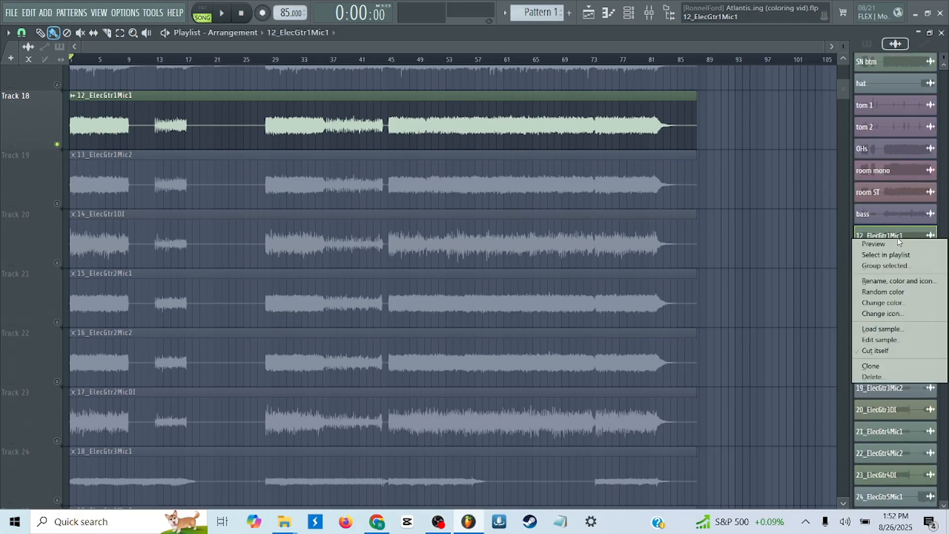
{"action": "left_click", "coordinate": [909, 282]}
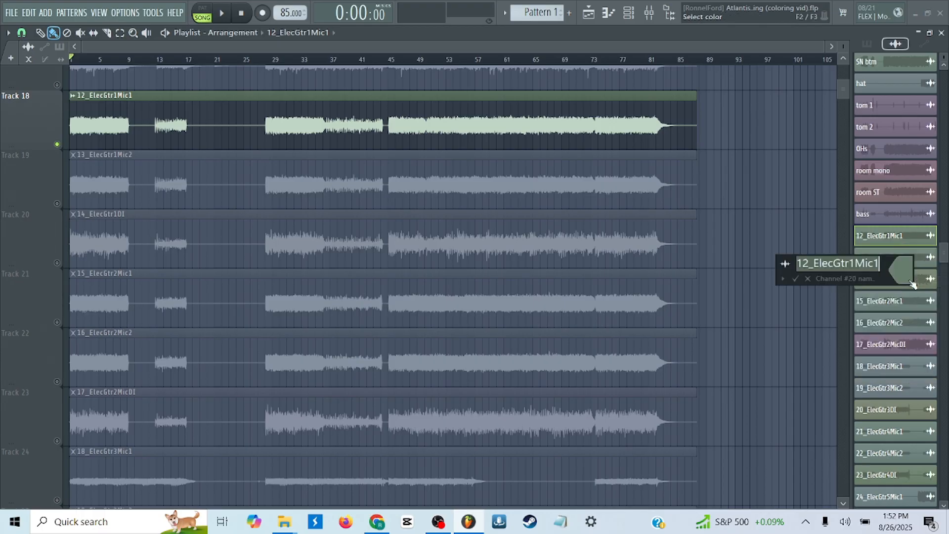
{"action": "key", "text": "Caps_Lock"}
{"action": "type", "text": "egt"}
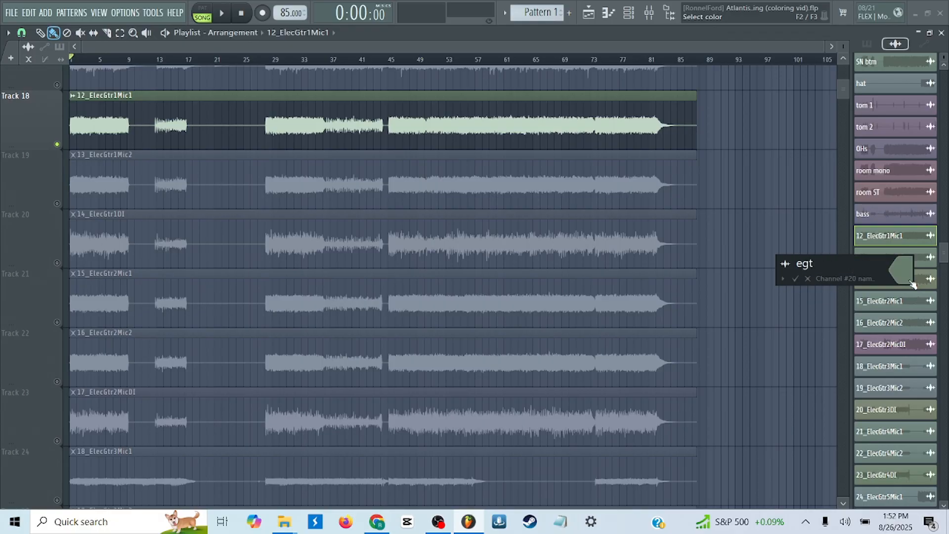
{"action": "type", "text": " 1"}
{"action": "key", "text": "Return"}
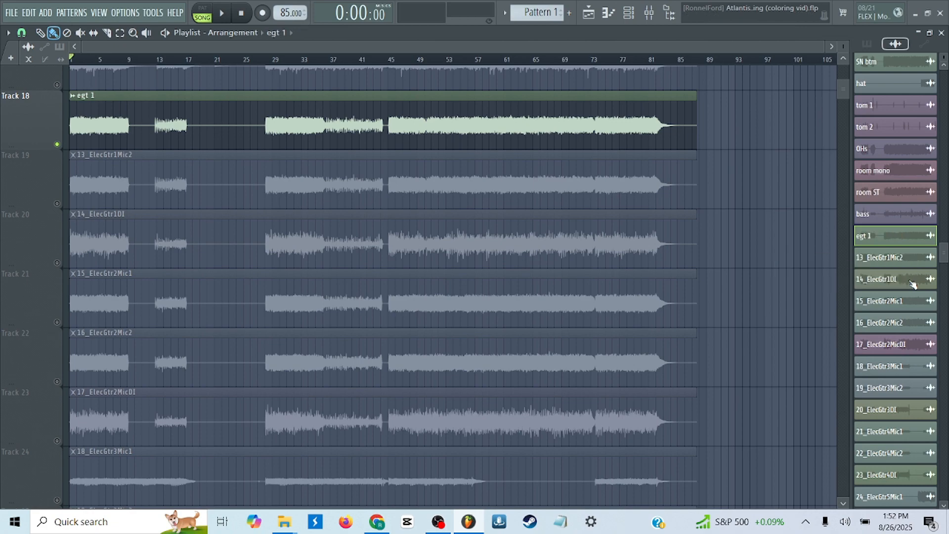
- Rename the 13_ElecGtr1Mic2 audio clip as egt 1.2
{"action": "right_click", "coordinate": [906, 266]}
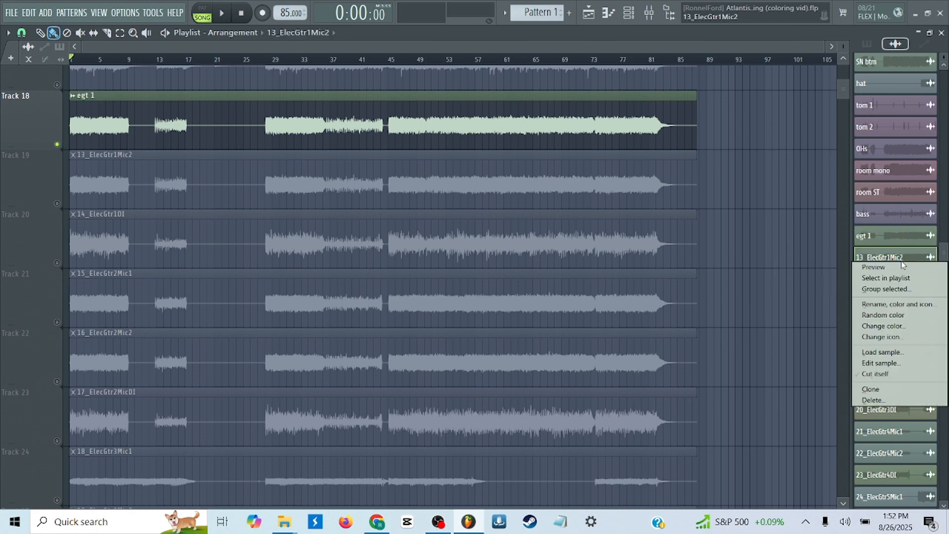
{"action": "left_click", "coordinate": [903, 301]}
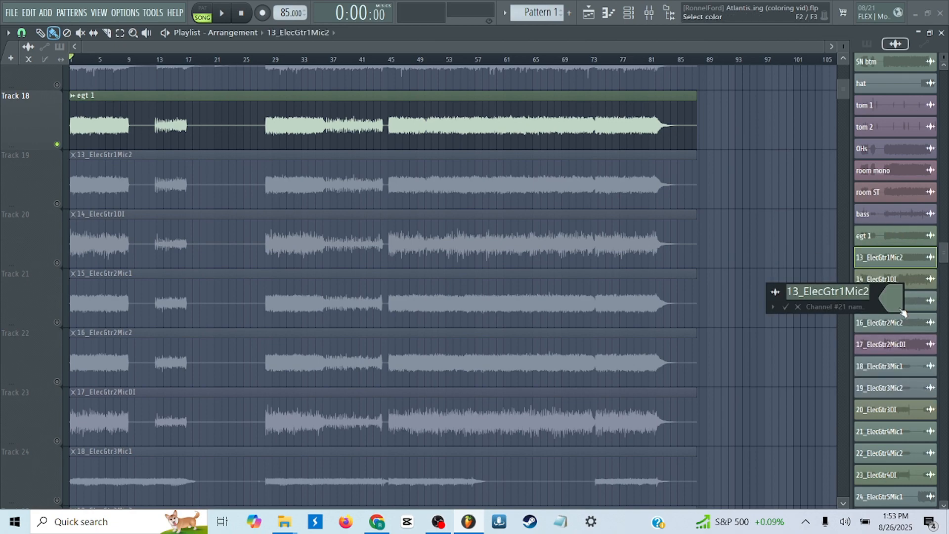
{"action": "type", "text": "egt "}
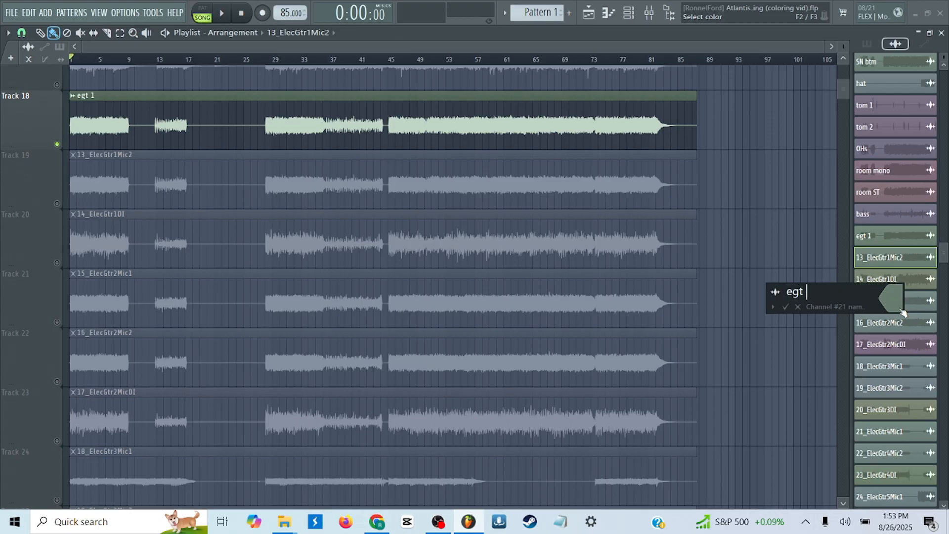
{"action": "type", "text": "1.2"}
{"action": "key", "text": "Return"}
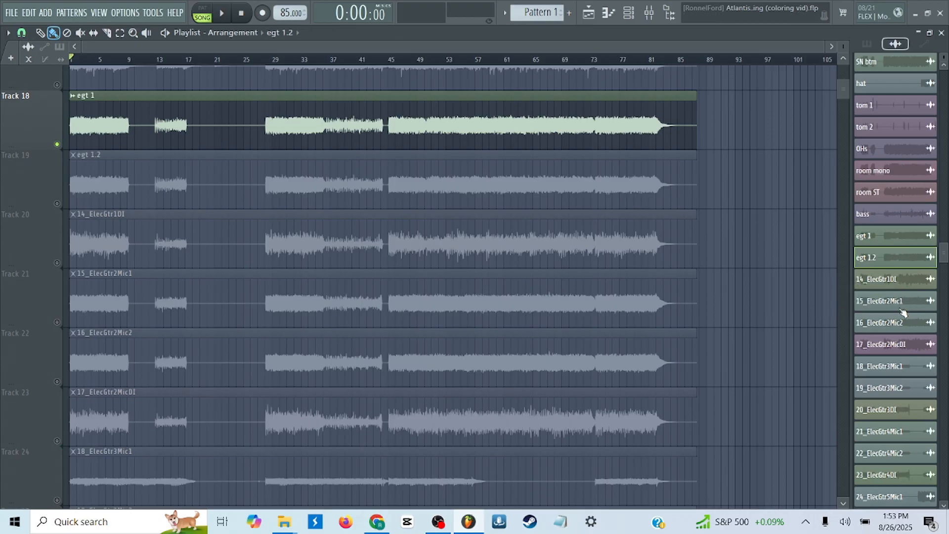
- Extend the name of the egt 1 audio clip to egt 1.1
{"action": "right_click", "coordinate": [921, 241]}
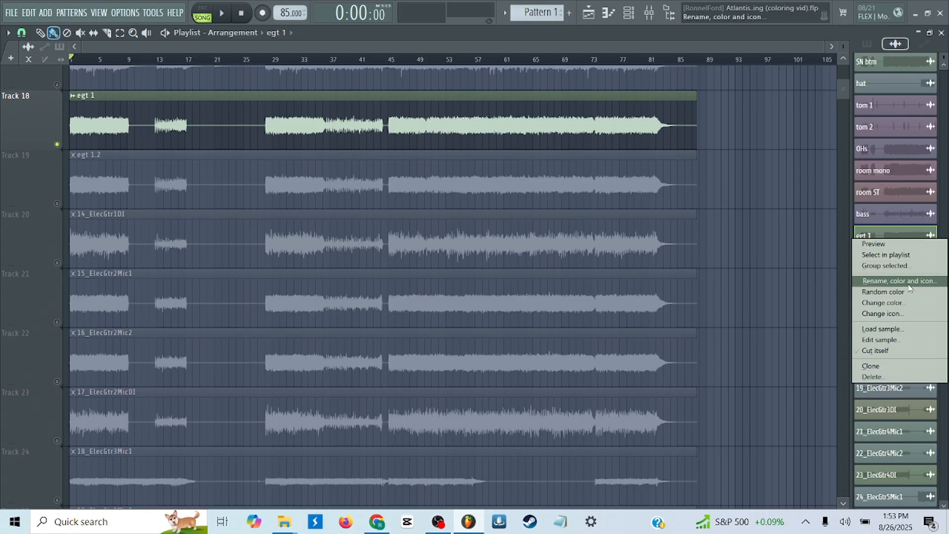
{"action": "left_click", "coordinate": [911, 282]}
{"action": "type", "text": ".1"}
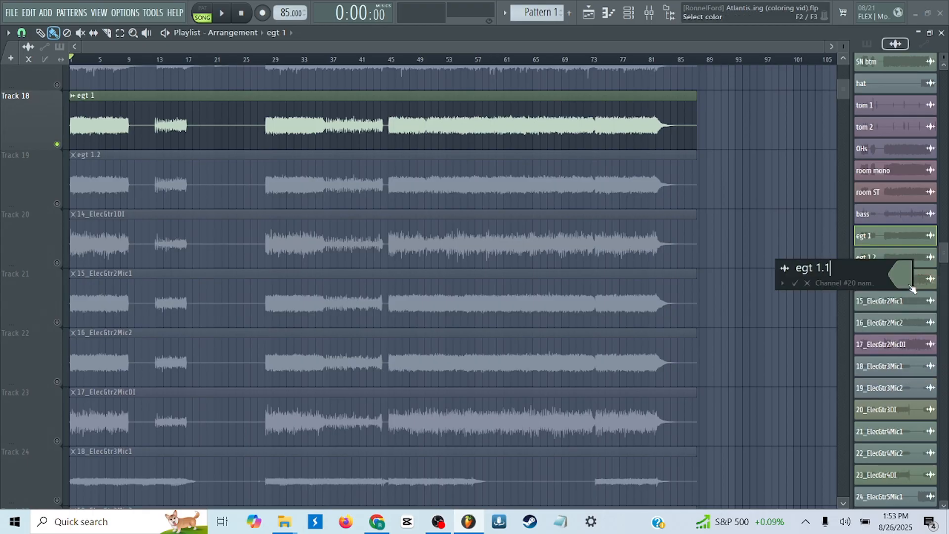
{"action": "key", "text": "Return"}
- Rename the 14_ElecGtr1DI audio clip as egt 1
{"action": "right_click", "coordinate": [913, 287]}
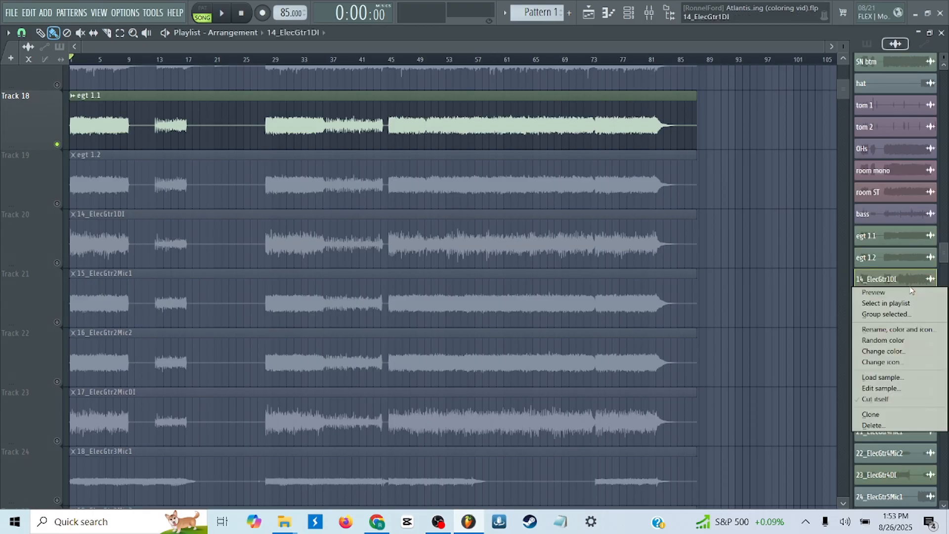
{"action": "left_click", "coordinate": [910, 329]}
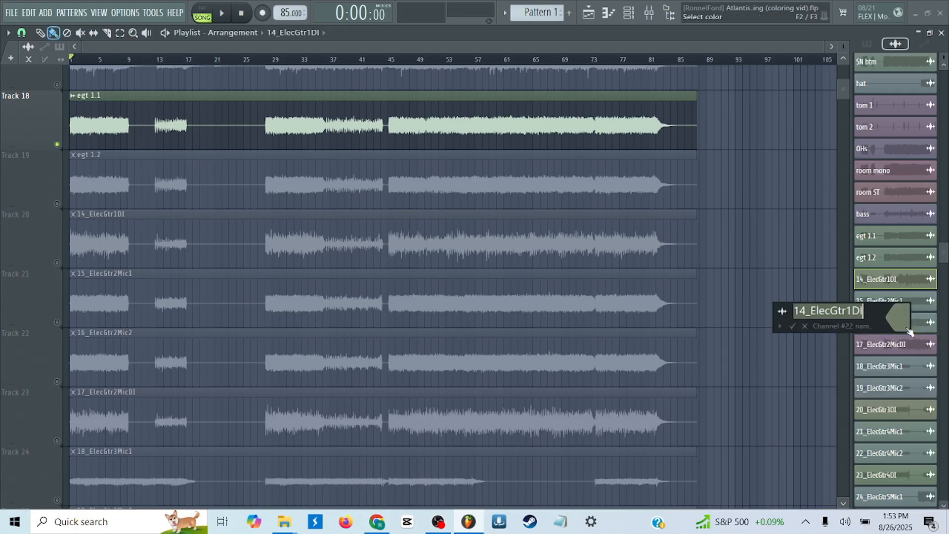
{"action": "type", "text": "egt 1"}
{"action": "key", "text": "Return"}
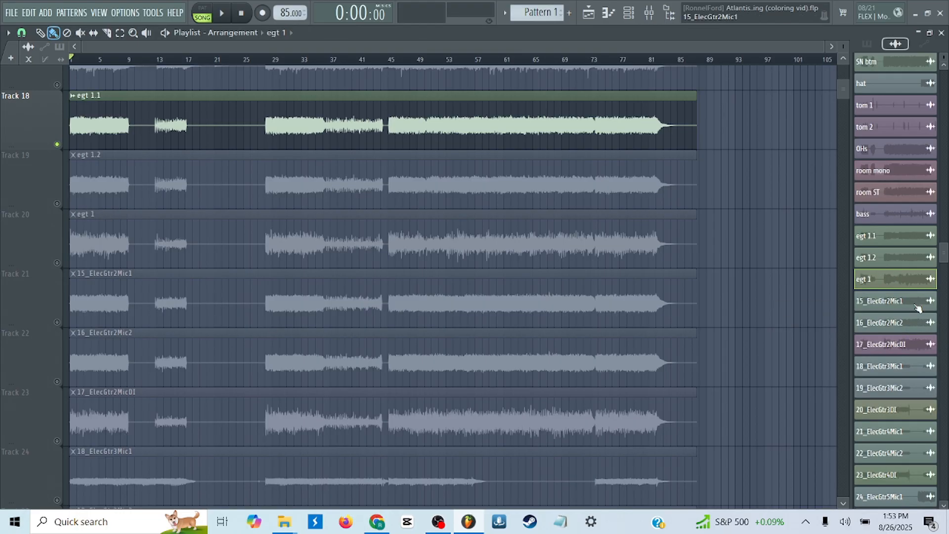
- Rename the 15_ElecGtr2Mic1 audio clip as egt 2.1
{"action": "scroll", "coordinate": [916, 311], "scroll_direction": "down", "scroll_amount": 5}
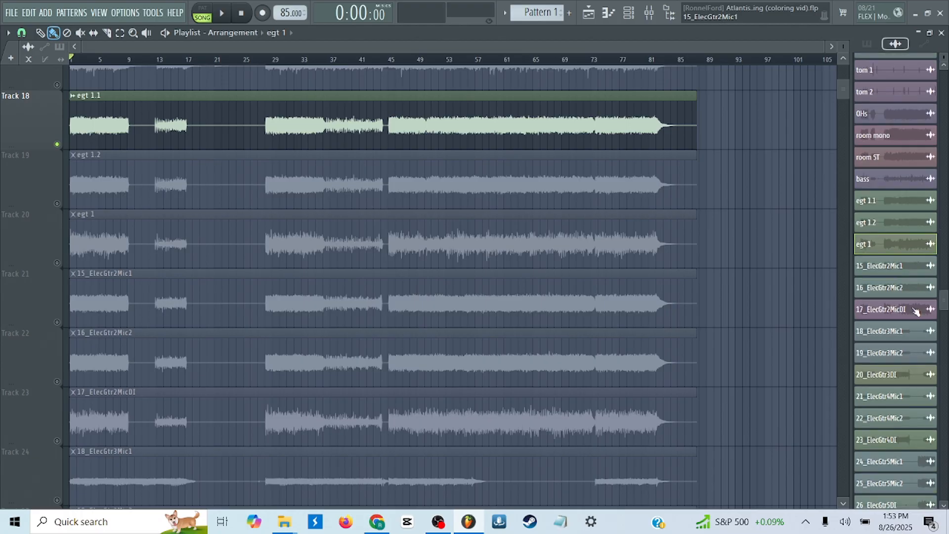
{"action": "right_click", "coordinate": [901, 190]}
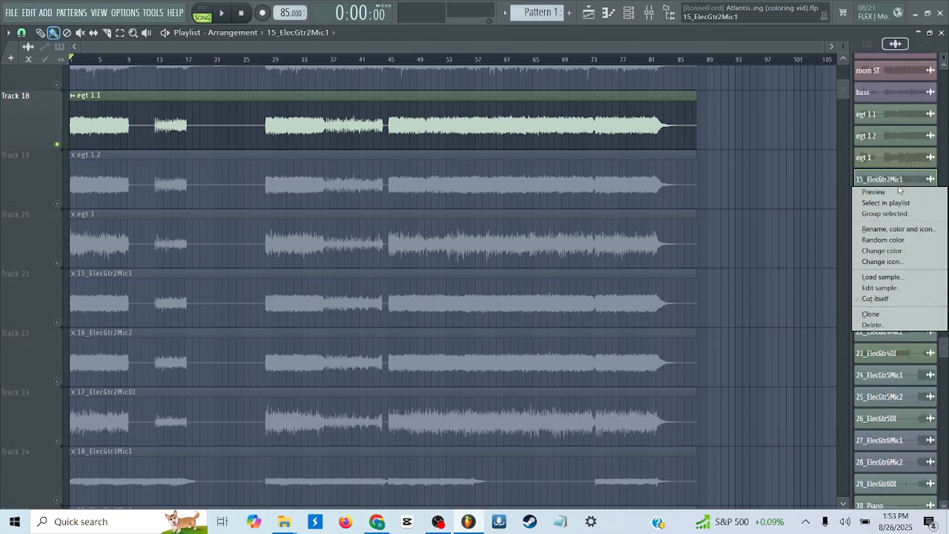
{"action": "left_click", "coordinate": [899, 230]}
{"action": "type", "text": "eg"}
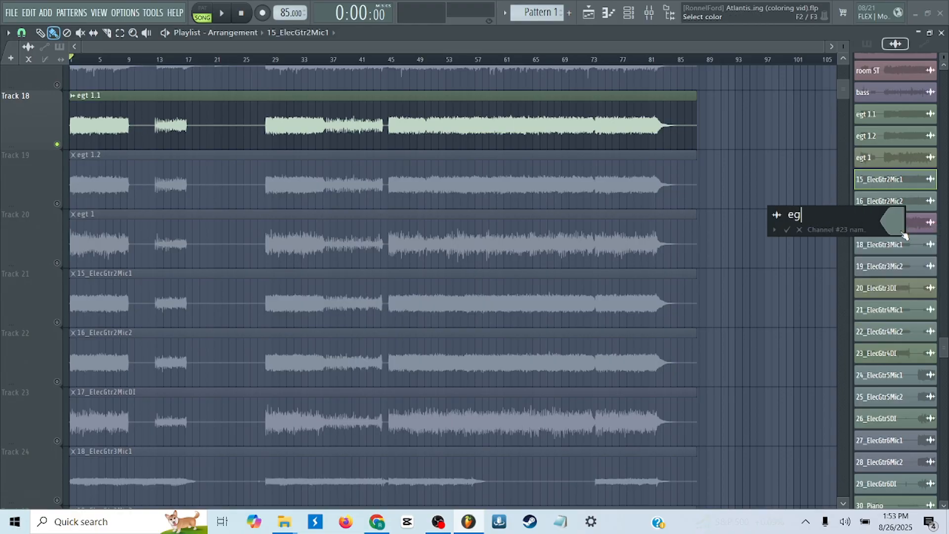
{"action": "type", "text": "t 2.1"}
{"action": "key", "text": "Return"}
- Rename the 16_ElecGtr2Mic2 audio clip as egt 2.2
{"action": "right_click", "coordinate": [889, 203]}
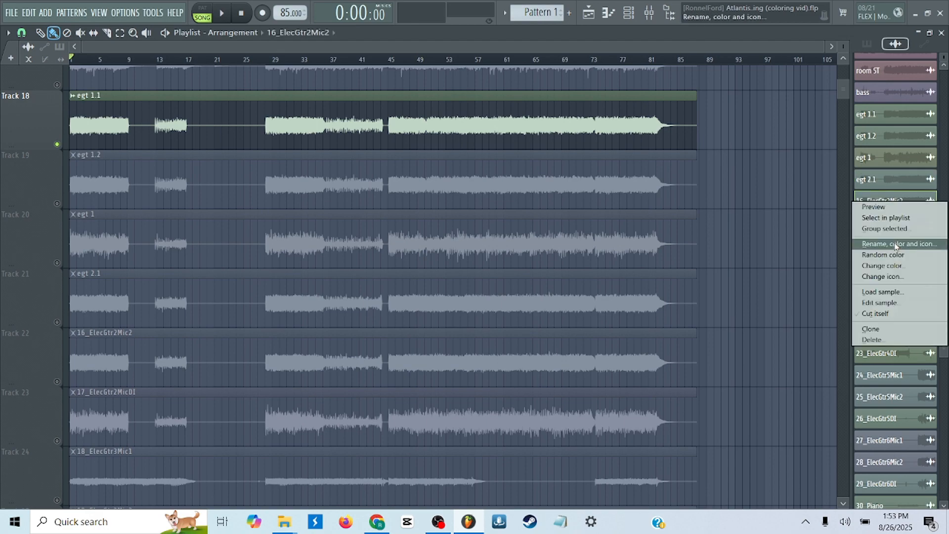
{"action": "left_click", "coordinate": [896, 244]}
{"action": "type", "text": "egt 2"}
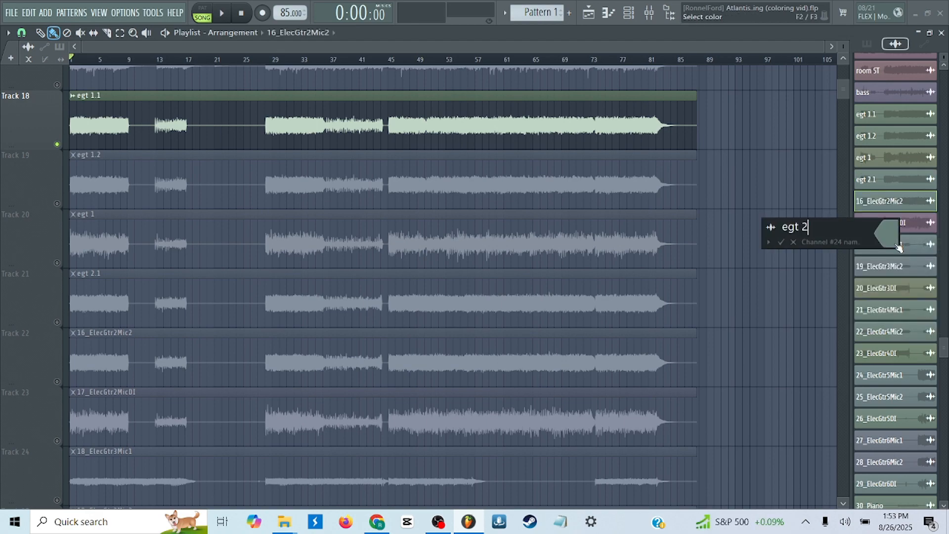
{"action": "type", "text": ".2"}
{"action": "key", "text": "Return"}
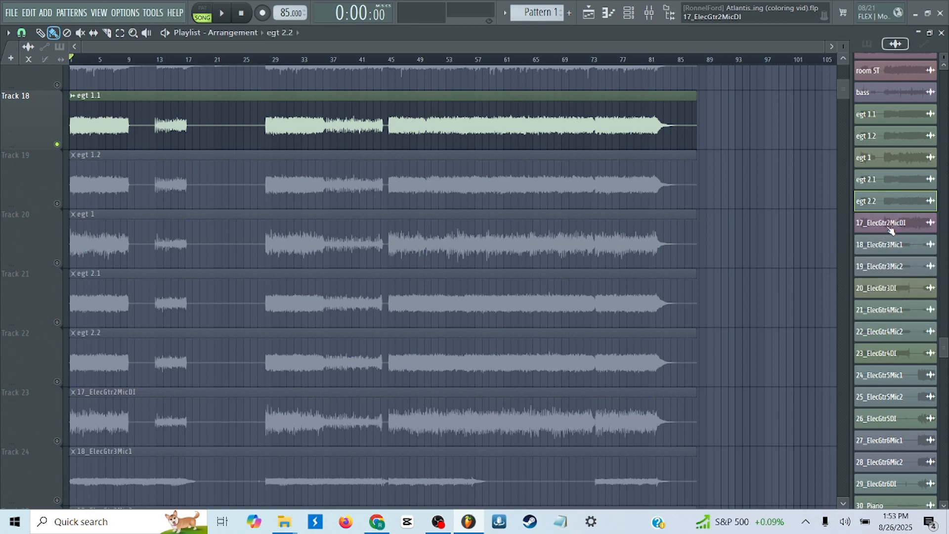
- Rename the 17_ElecGtr2MicDI audio clip as egt 2
{"action": "right_click", "coordinate": [890, 230]}
{"action": "left_click", "coordinate": [908, 270]}
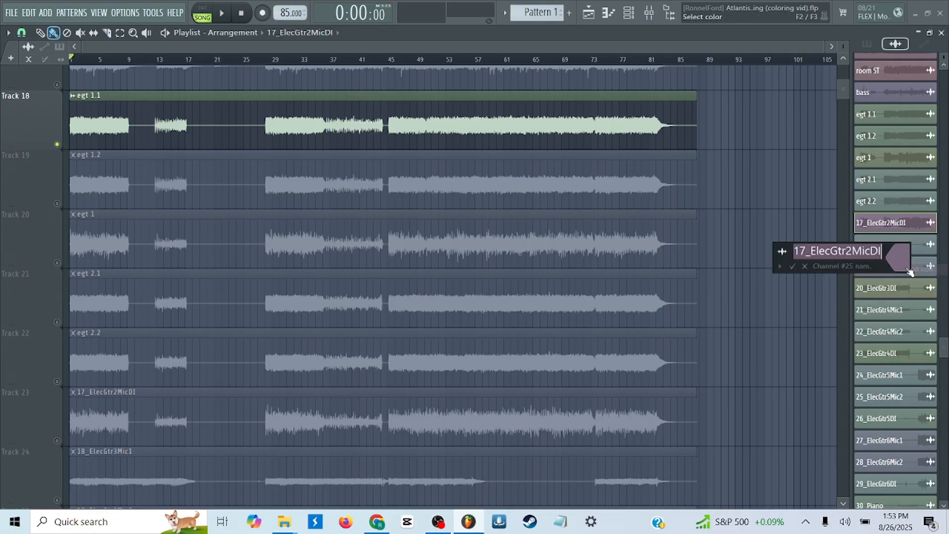
{"action": "type", "text": "egt 2"}
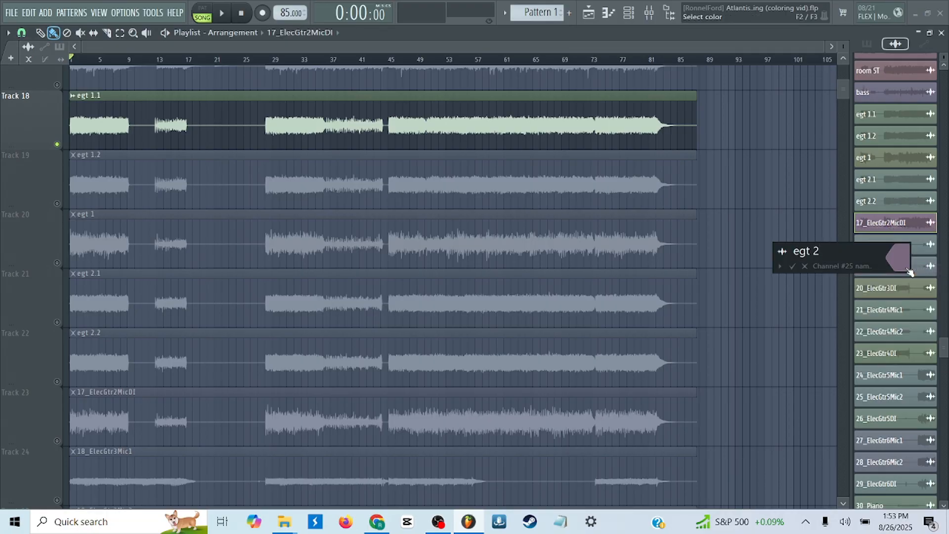
{"action": "key", "text": "Return"}
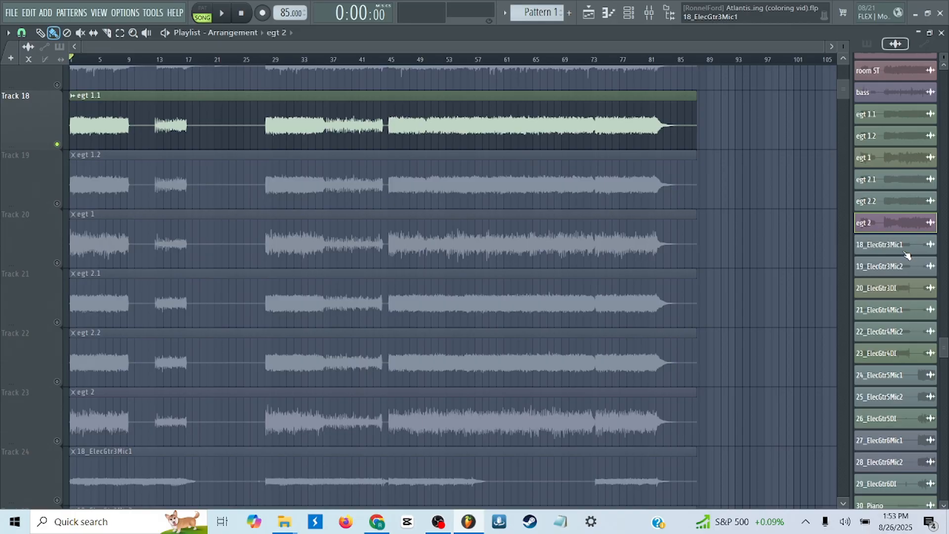
- Rename the 18_ElecGtr3Mic1 audio clip as egt 3.1
{"action": "right_click", "coordinate": [903, 246]}
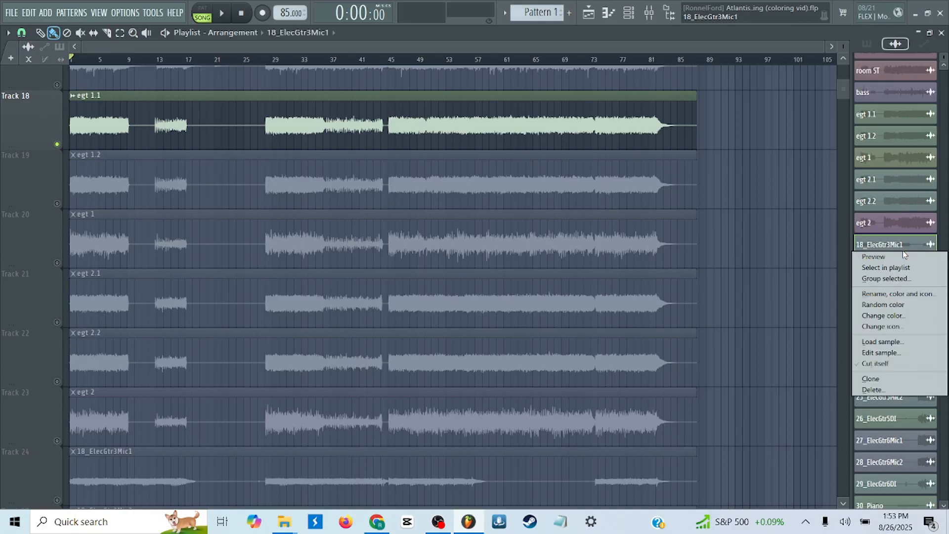
{"action": "left_click", "coordinate": [904, 295]}
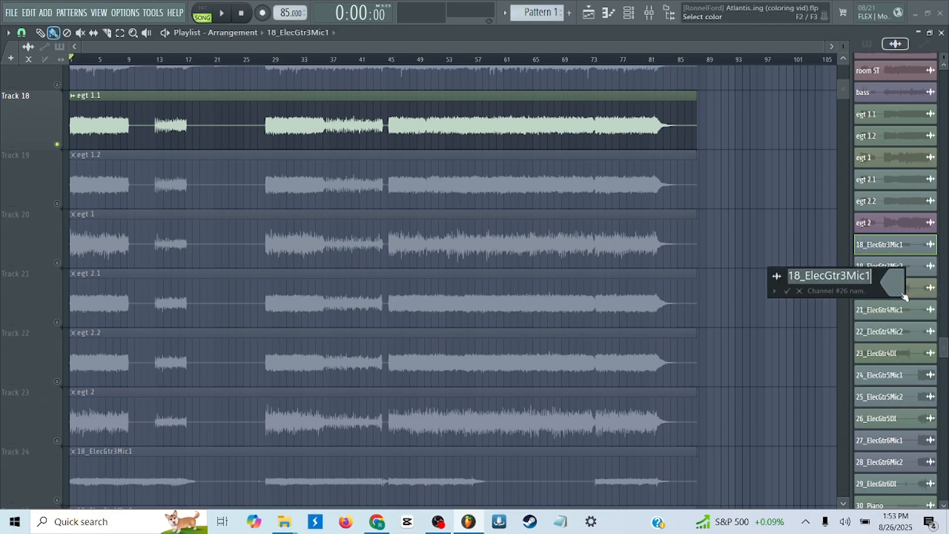
{"action": "type", "text": "egt 3"}
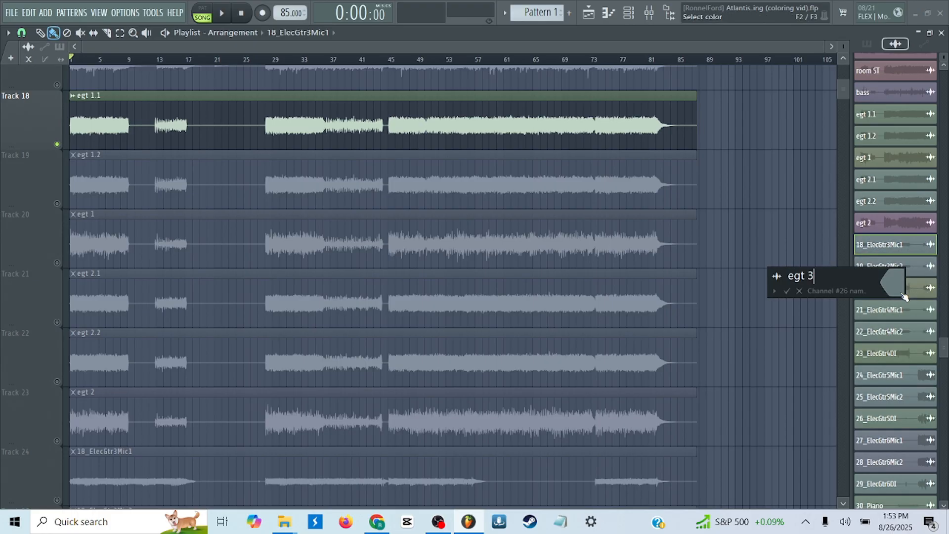
{"action": "type", "text": ".1"}
{"action": "key", "text": "Return"}
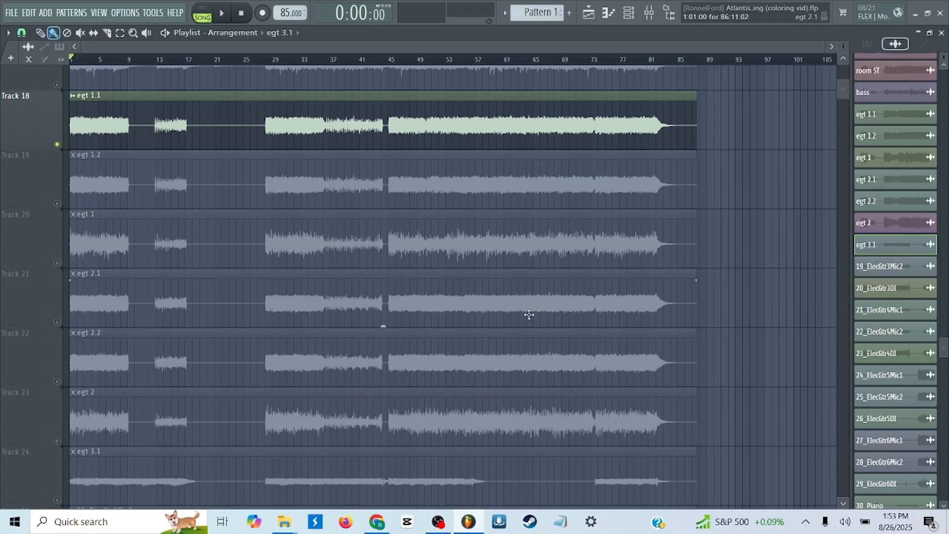
- Unmute playlist Track 20, which holds the egt 1 clip
{"action": "scroll", "coordinate": [360, 227], "scroll_direction": "down", "scroll_amount": 1}
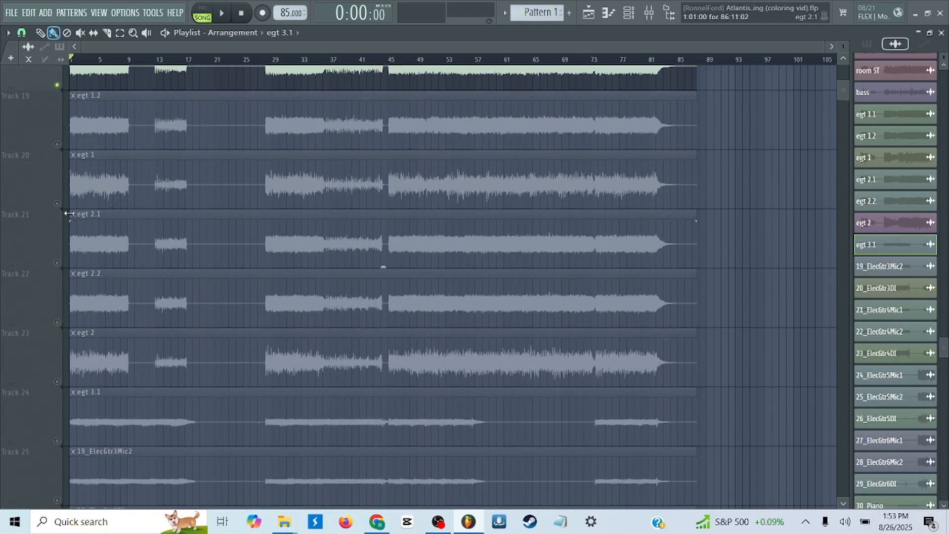
{"action": "left_click", "coordinate": [57, 203]}
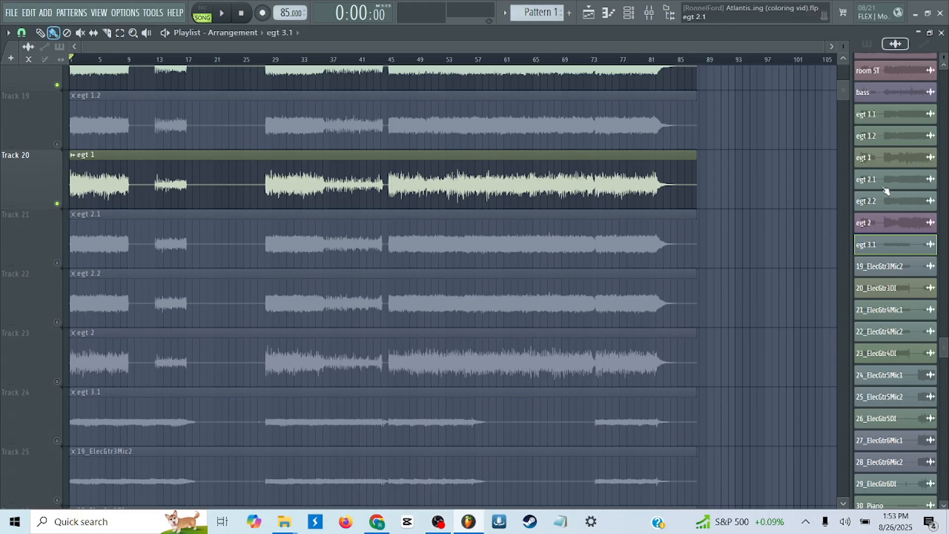
- Rename the 19_ElecGtr3Mic2 audio clip as egt 3.2
{"action": "scroll", "coordinate": [886, 187], "scroll_direction": "down", "scroll_amount": 3}
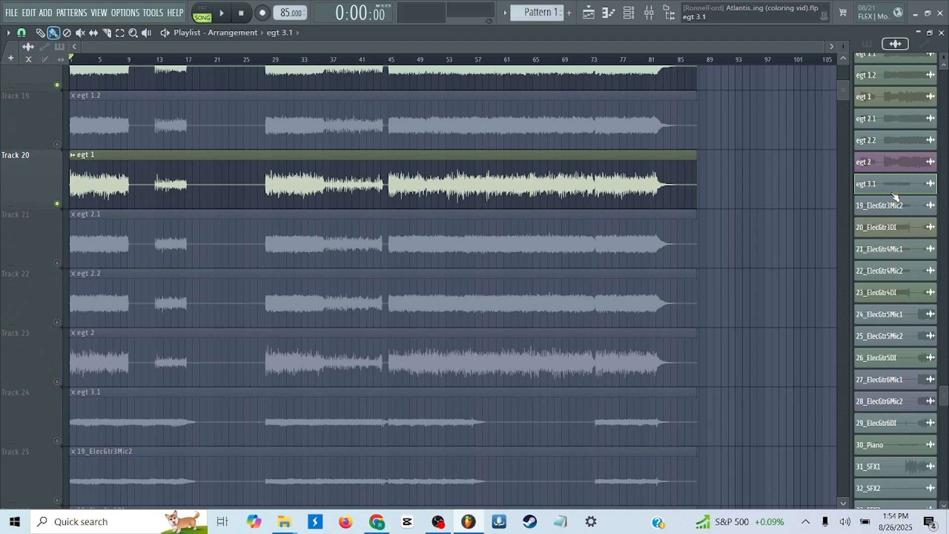
{"action": "scroll", "coordinate": [895, 196], "scroll_direction": "down", "scroll_amount": 3}
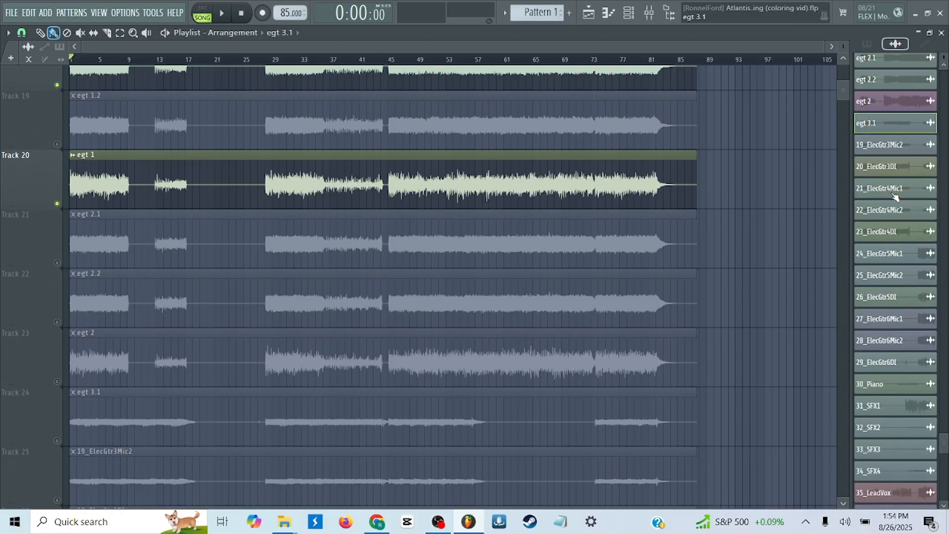
{"action": "right_click", "coordinate": [891, 156]}
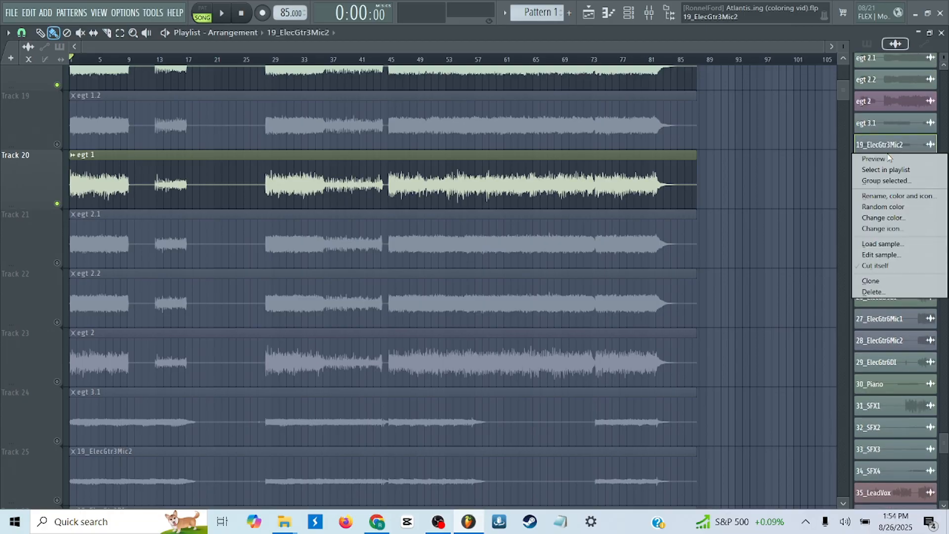
{"action": "left_click", "coordinate": [888, 195]}
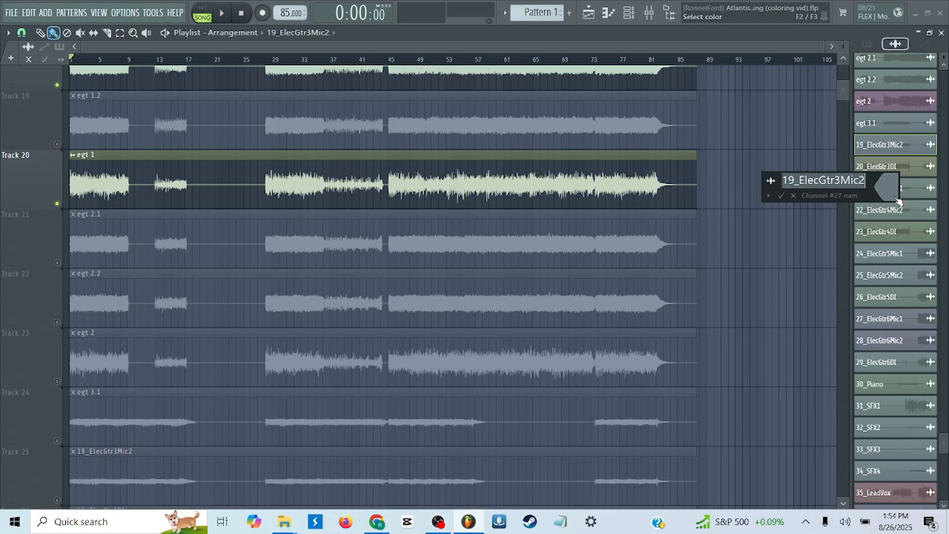
{"action": "type", "text": "egt"}
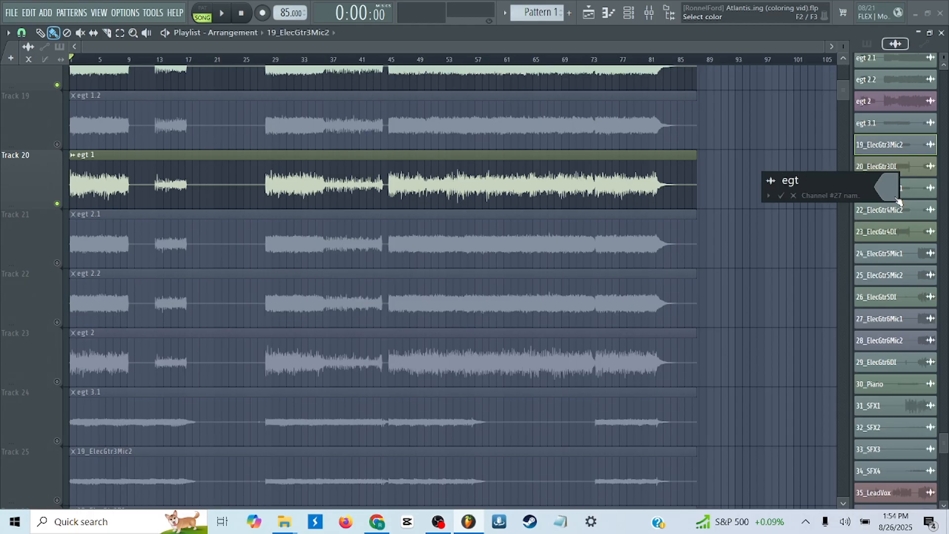
{"action": "type", "text": " 3.2"}
{"action": "key", "text": "Return"}
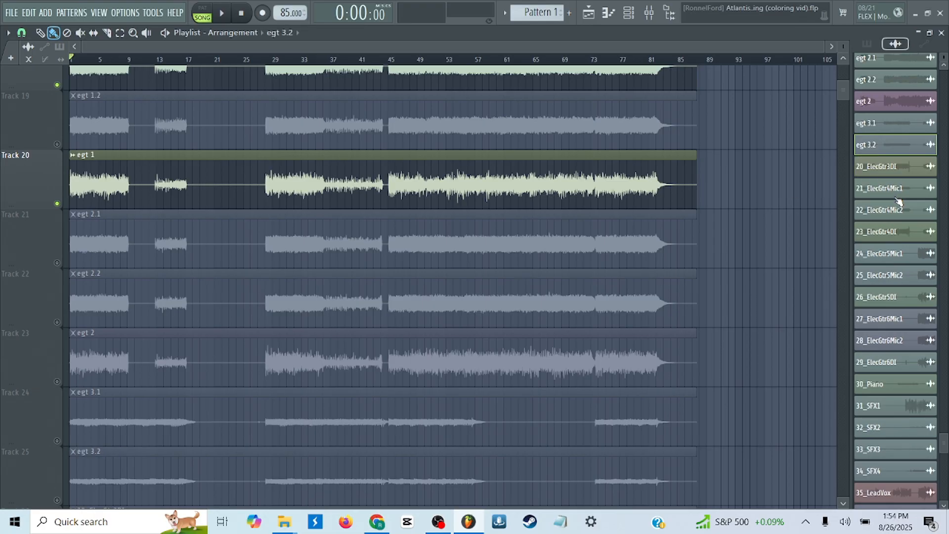
- Rename the 20_ElecGtr3DI audio clip as egt 3
{"action": "right_click", "coordinate": [896, 172]}
{"action": "left_click", "coordinate": [909, 217]}
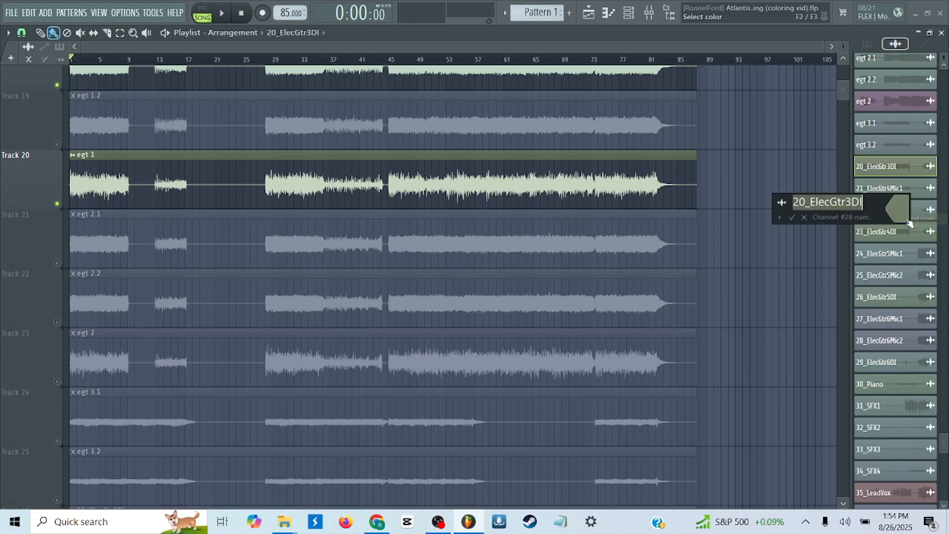
{"action": "type", "text": "egt"}
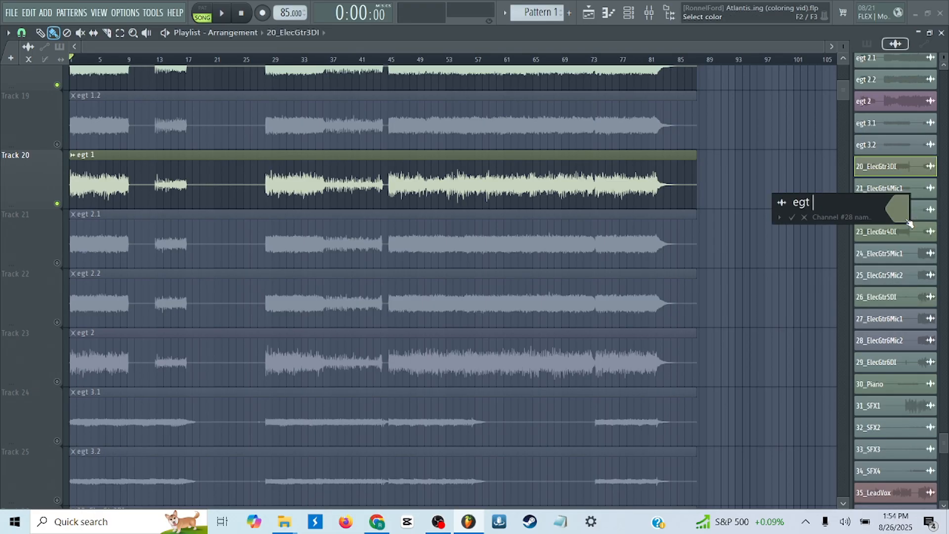
{"action": "type", "text": " 3"}
{"action": "key", "text": "Return"}
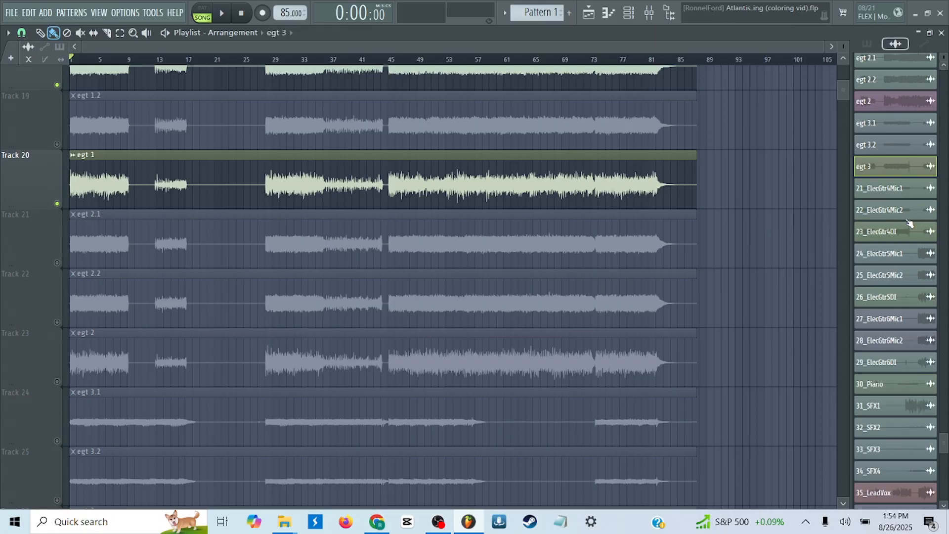
- Rename the 21_ElecGtr4Mic1 audio clip as egt 4.1
{"action": "right_click", "coordinate": [898, 197]}
{"action": "left_click", "coordinate": [929, 169]}
{"action": "scroll", "coordinate": [905, 168], "scroll_direction": "down", "scroll_amount": 3}
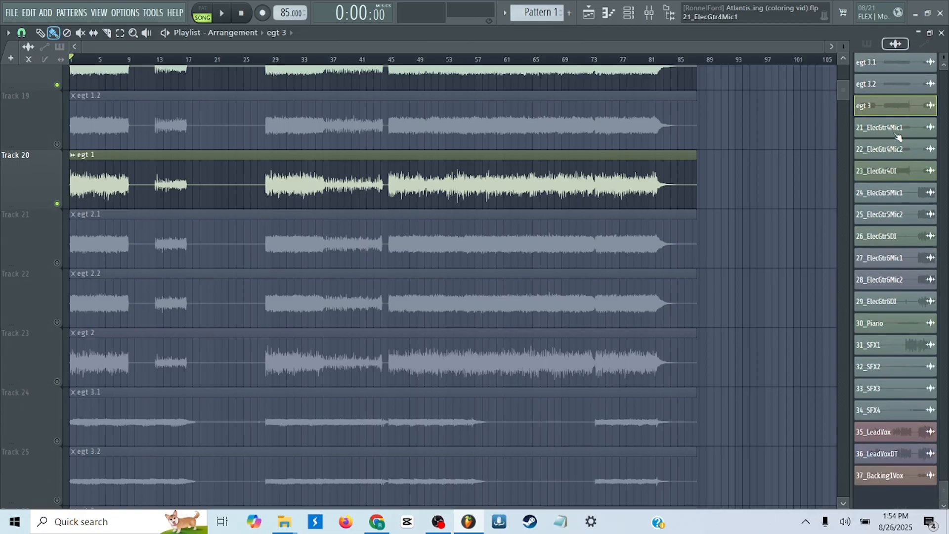
{"action": "right_click", "coordinate": [898, 132]}
{"action": "left_click", "coordinate": [912, 176]}
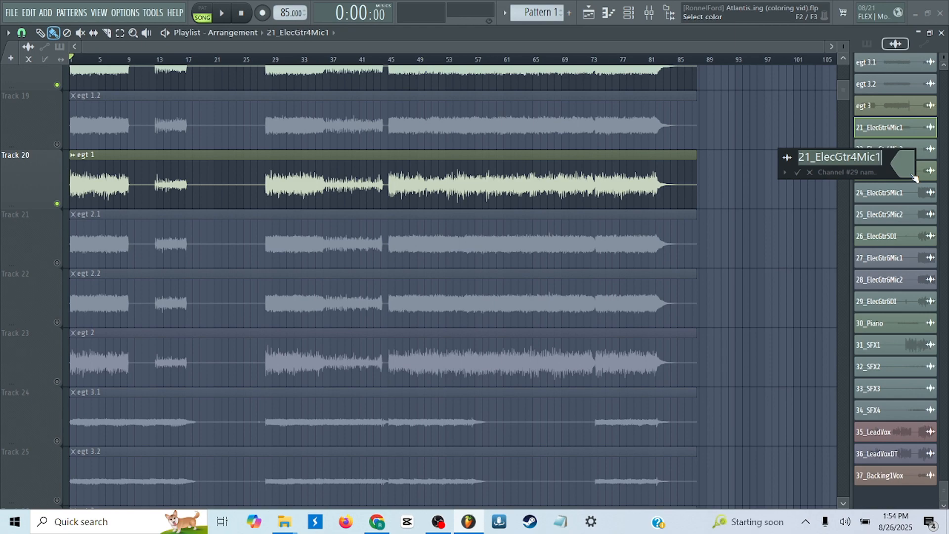
{"action": "type", "text": "egt 4"}
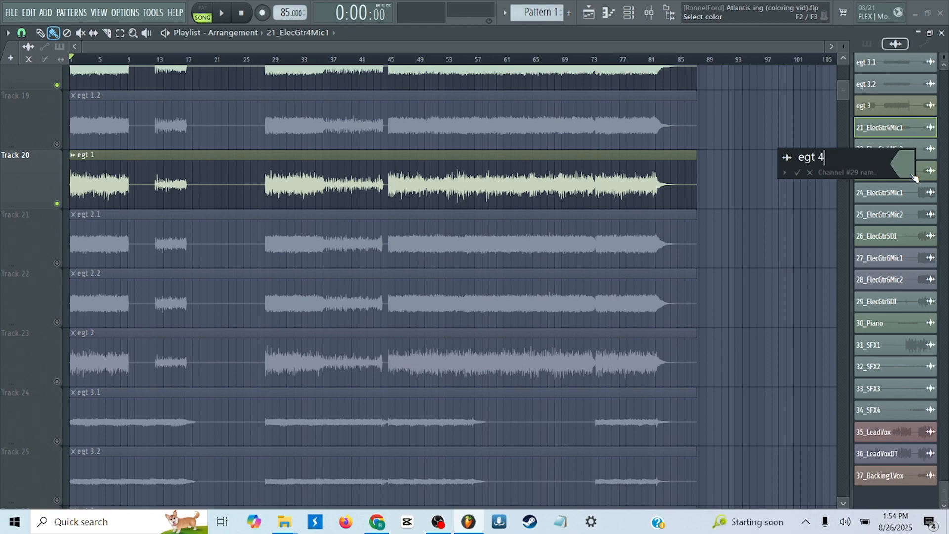
{"action": "type", "text": ".1"}
{"action": "key", "text": "Return"}
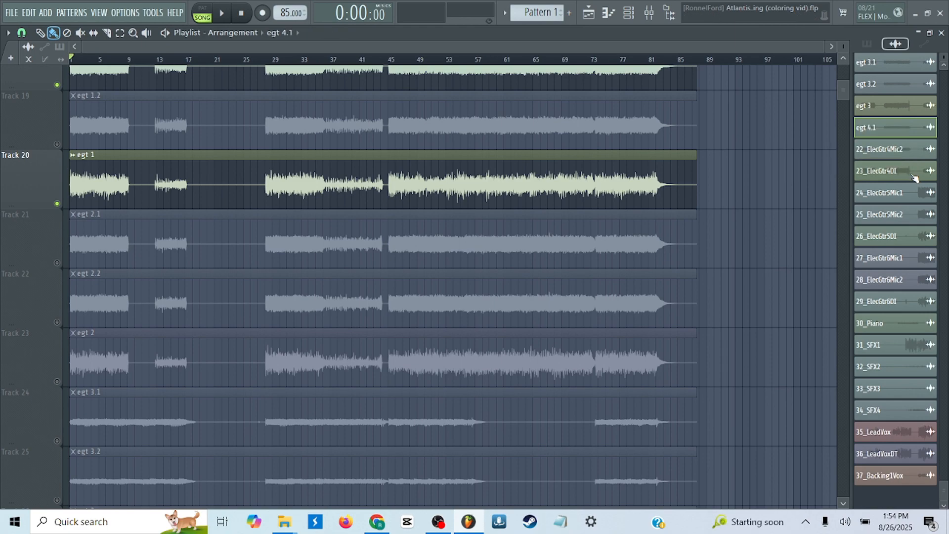
- Rename the 22_ElecGtr4Mic2 audio clip as egt 4.2
{"action": "right_click", "coordinate": [907, 150]}
{"action": "left_click", "coordinate": [907, 194]}
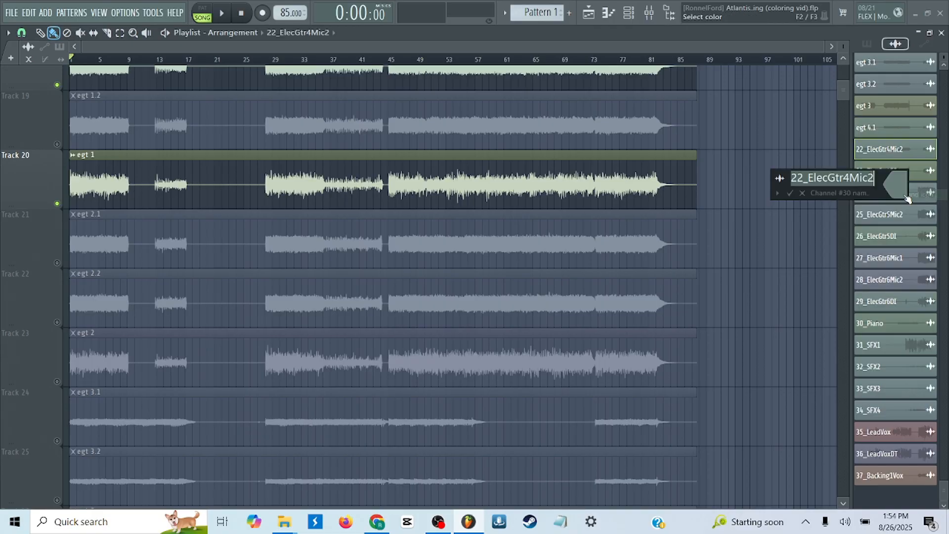
{"action": "type", "text": "egt"}
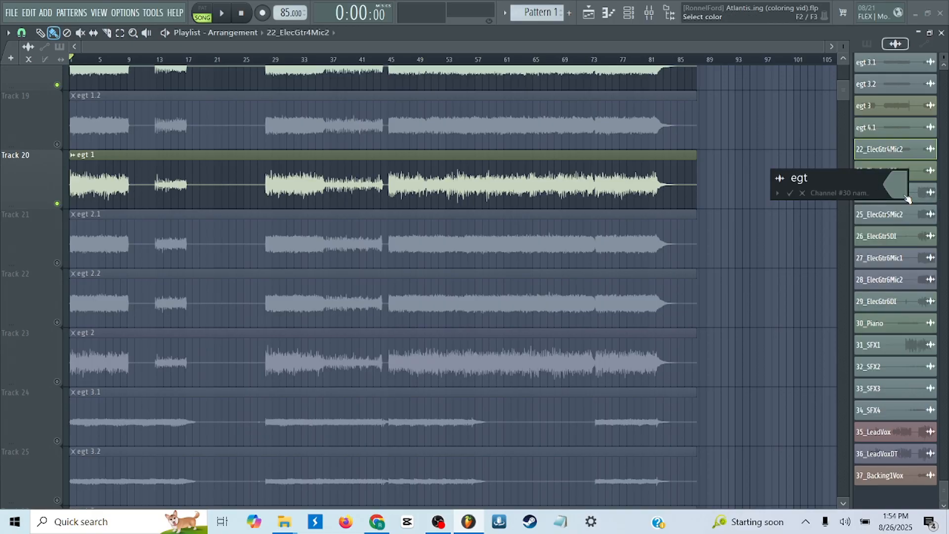
{"action": "type", "text": " 4.2"}
{"action": "key", "text": "Return"}
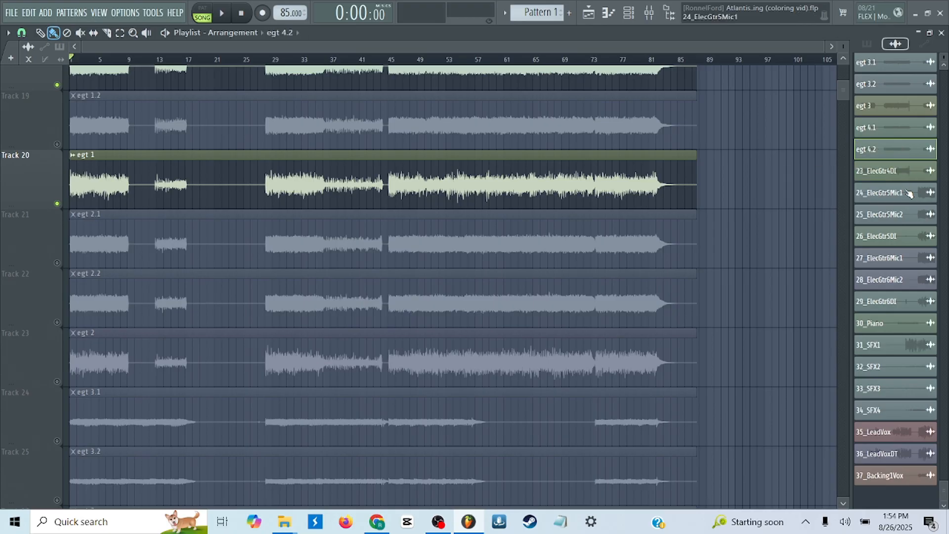
- Rename the 23_ElecGtr4DI audio clip as egt 4
{"action": "right_click", "coordinate": [908, 177]}
{"action": "left_click", "coordinate": [902, 220]}
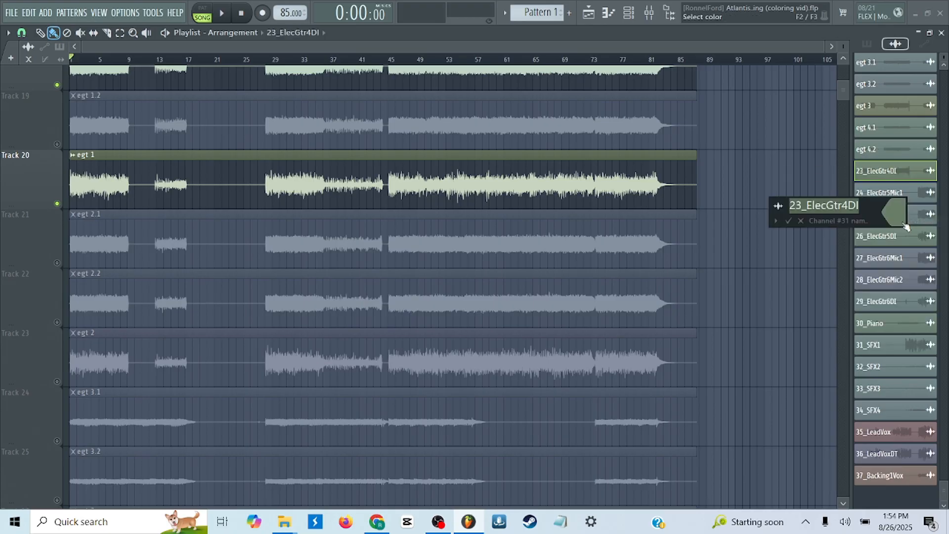
{"action": "type", "text": "egt"}
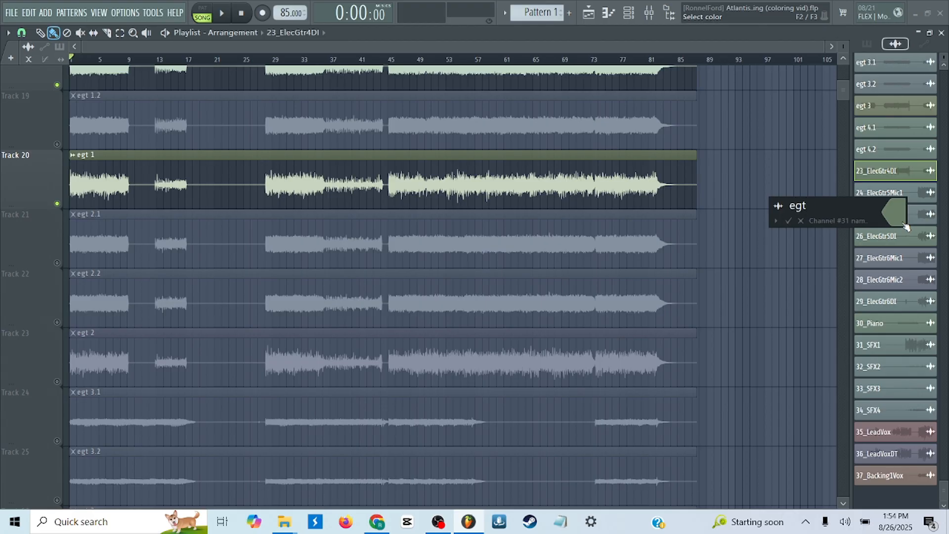
{"action": "type", "text": " 4"}
{"action": "key", "text": "Return"}
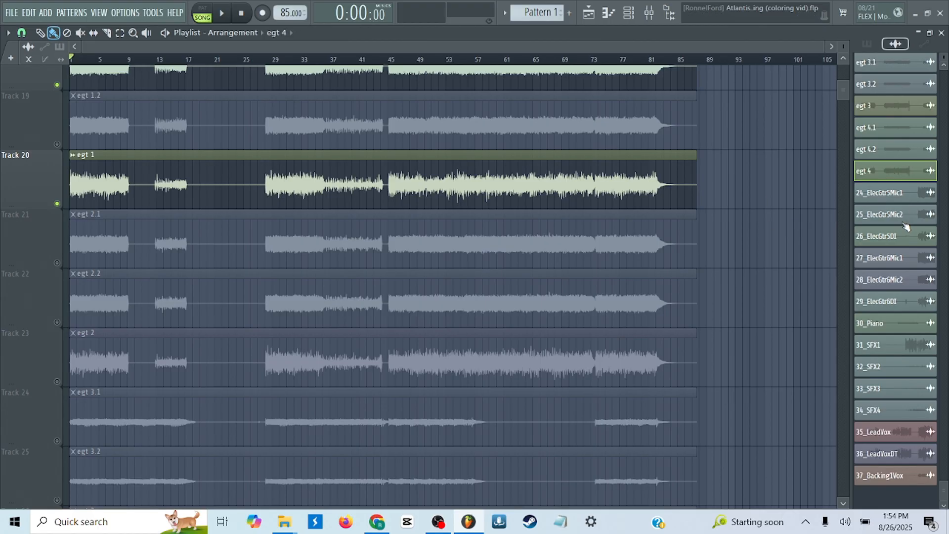
- Rename the 24_ElecGtr5Mic1 audio clip as egt 5.1
{"action": "right_click", "coordinate": [903, 195]}
{"action": "left_click", "coordinate": [909, 238]}
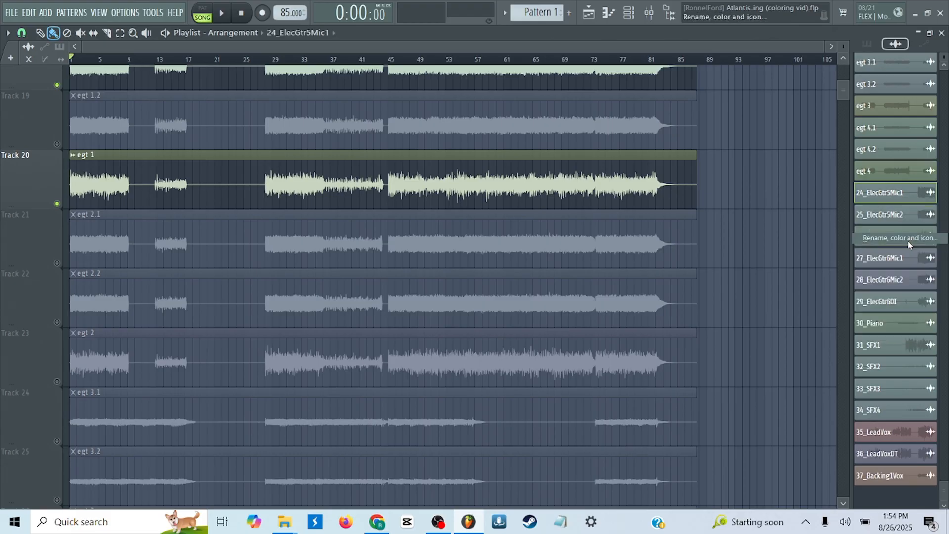
{"action": "type", "text": "egt 5"}
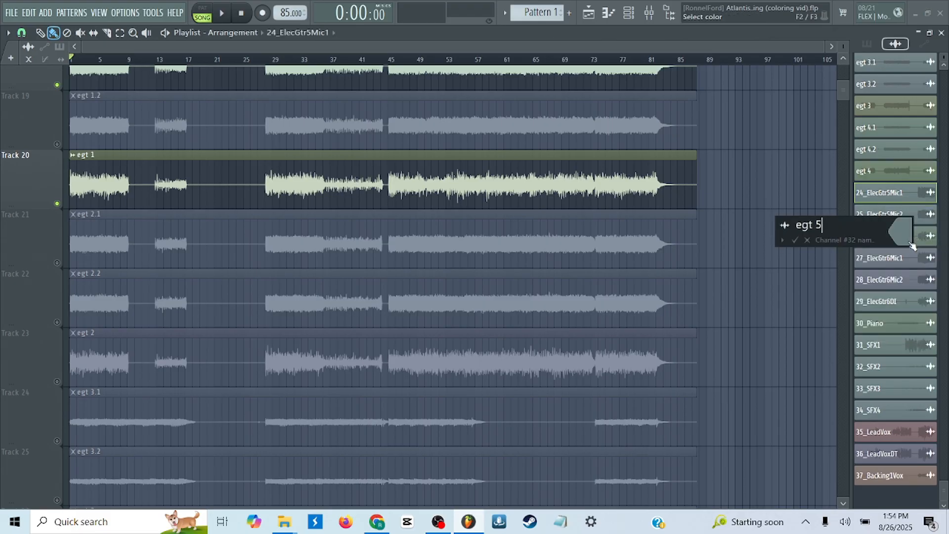
{"action": "type", "text": ".1"}
{"action": "key", "text": "Return"}
- Rename the 25_ElecGtr5Mic2 audio clip as egt 5.2
{"action": "right_click", "coordinate": [915, 220]}
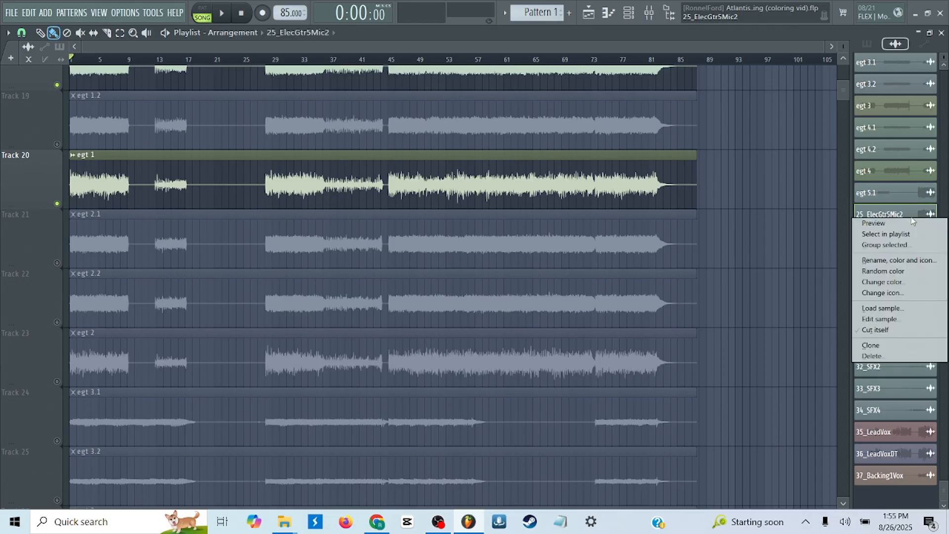
{"action": "left_click", "coordinate": [924, 262]}
{"action": "type", "text": "egt"}
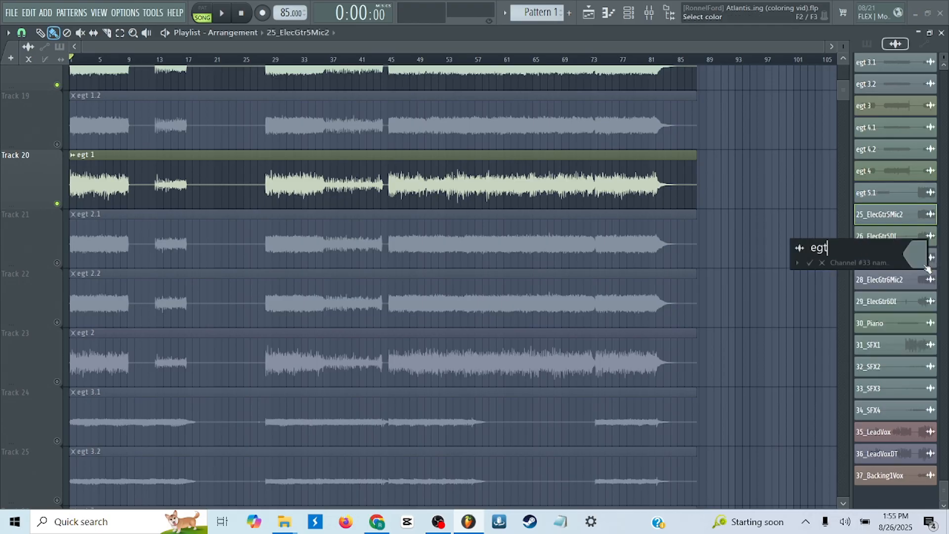
{"action": "type", "text": " 5.2"}
{"action": "key", "text": "Return"}
- Rename the 26_ElecGtr5DI audio clip as egt 5
{"action": "right_click", "coordinate": [889, 236]}
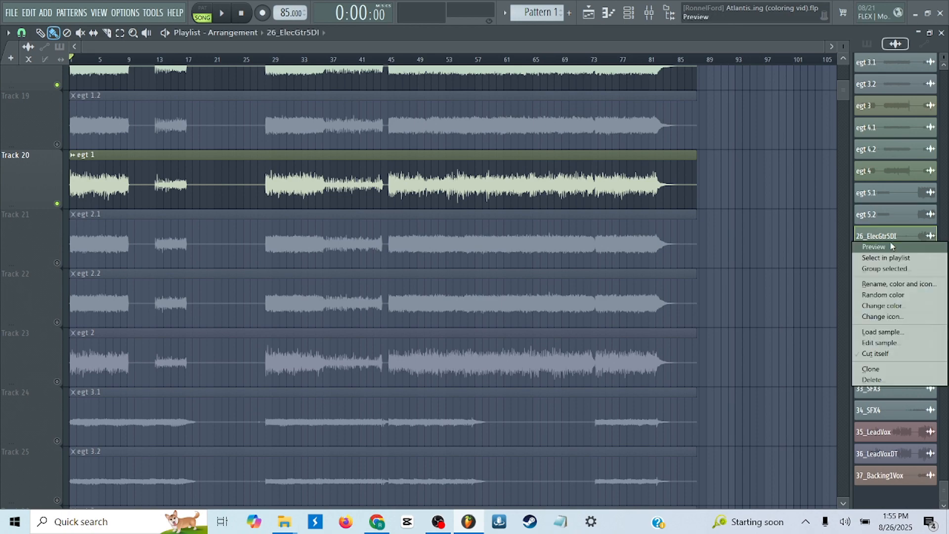
{"action": "left_click", "coordinate": [904, 283]}
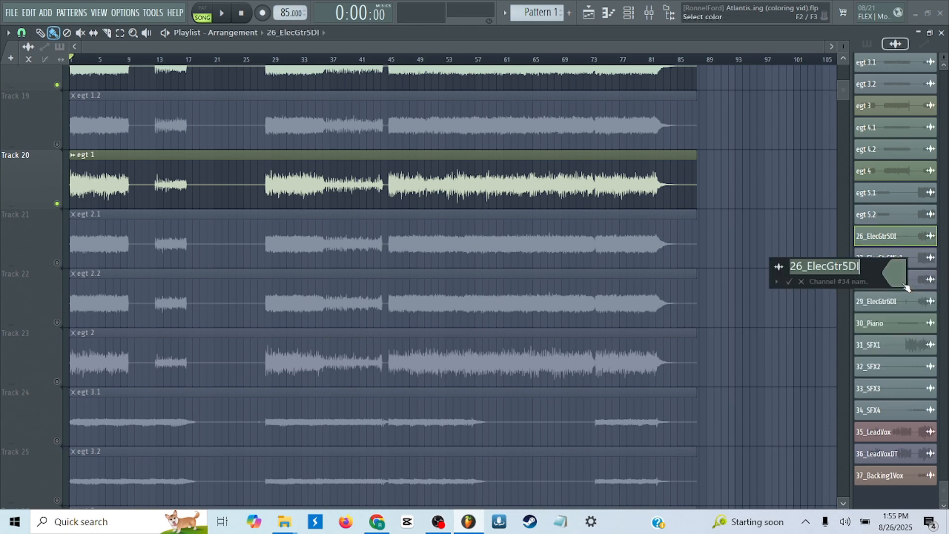
{"action": "type", "text": "egt 5"}
{"action": "key", "text": "Return"}
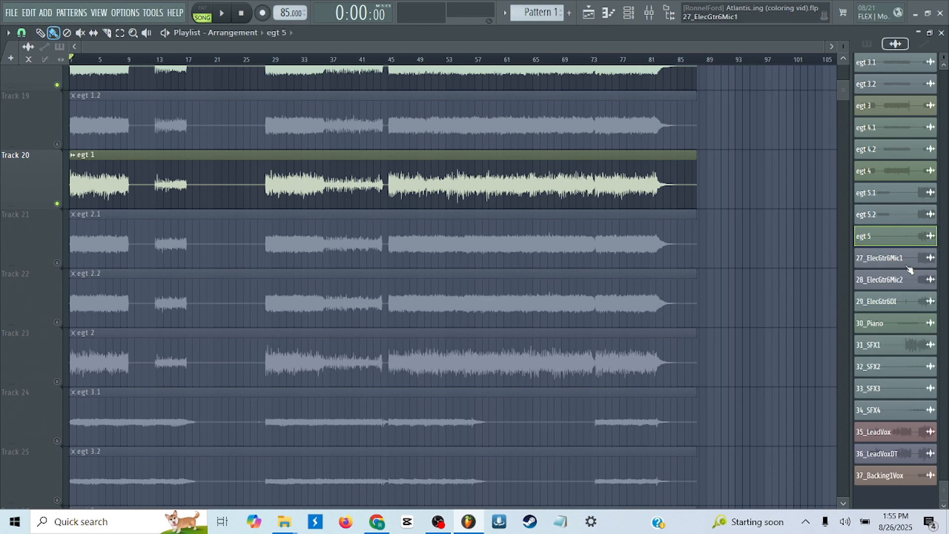
- Rename the 27_ElecGtr6Mic1 audio clip as egt 6.1
{"action": "right_click", "coordinate": [908, 266]}
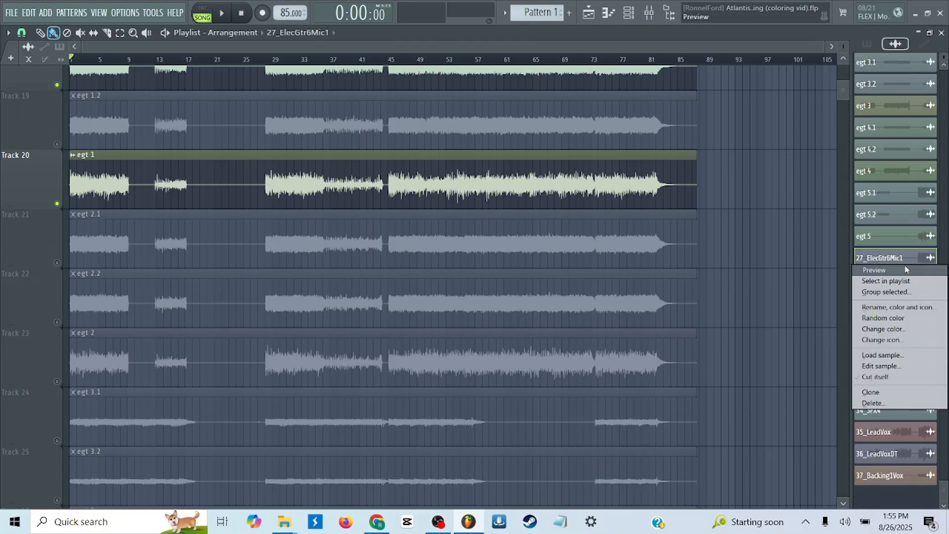
{"action": "left_click", "coordinate": [904, 307]}
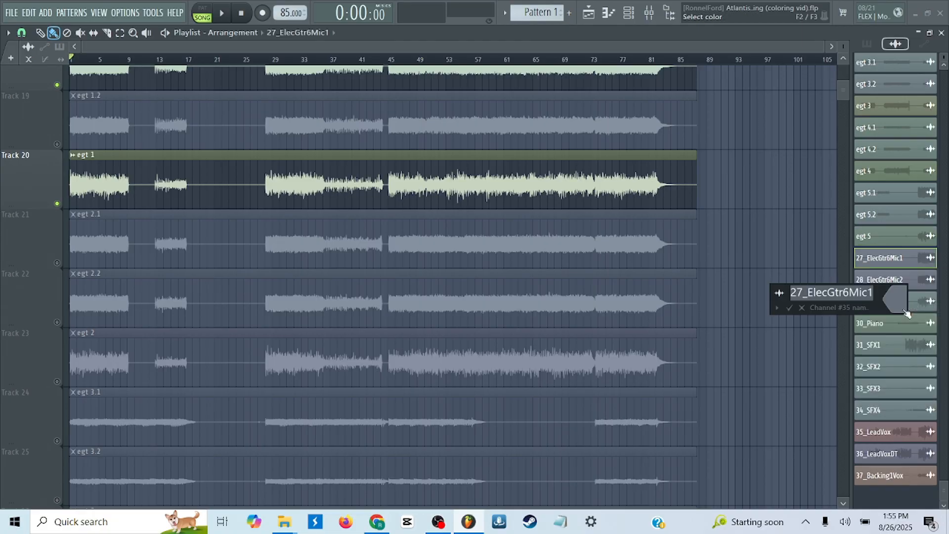
{"action": "type", "text": "eg"}
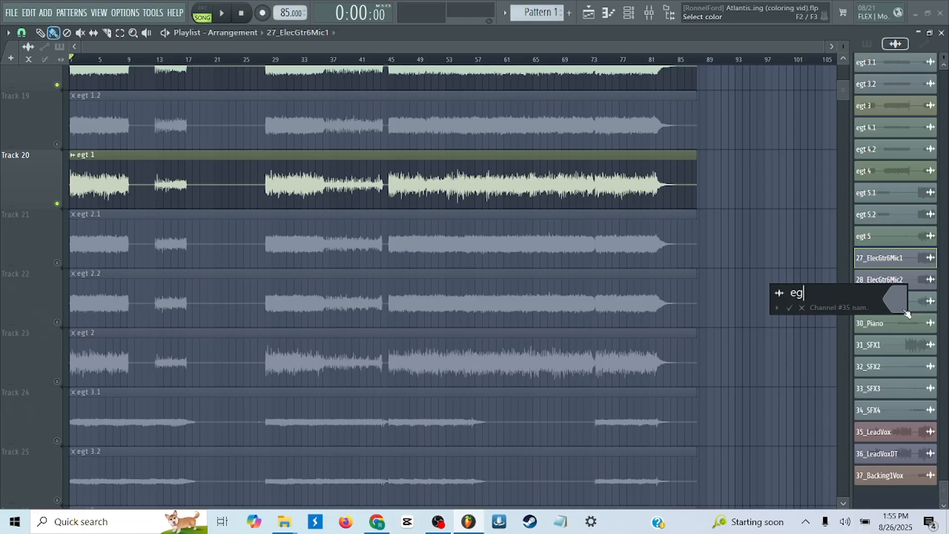
{"action": "type", "text": "t 6.1"}
{"action": "key", "text": "Return"}
- Rename the 28_ElecGtr6Mic2 audio clip as egt 6.2
{"action": "right_click", "coordinate": [895, 284]}
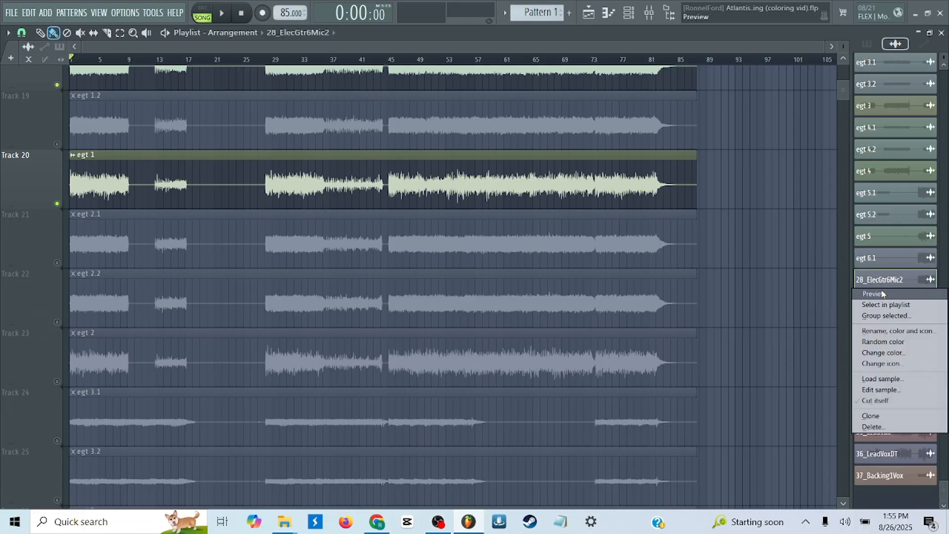
{"action": "left_click", "coordinate": [899, 331]}
{"action": "type", "text": "egt"}
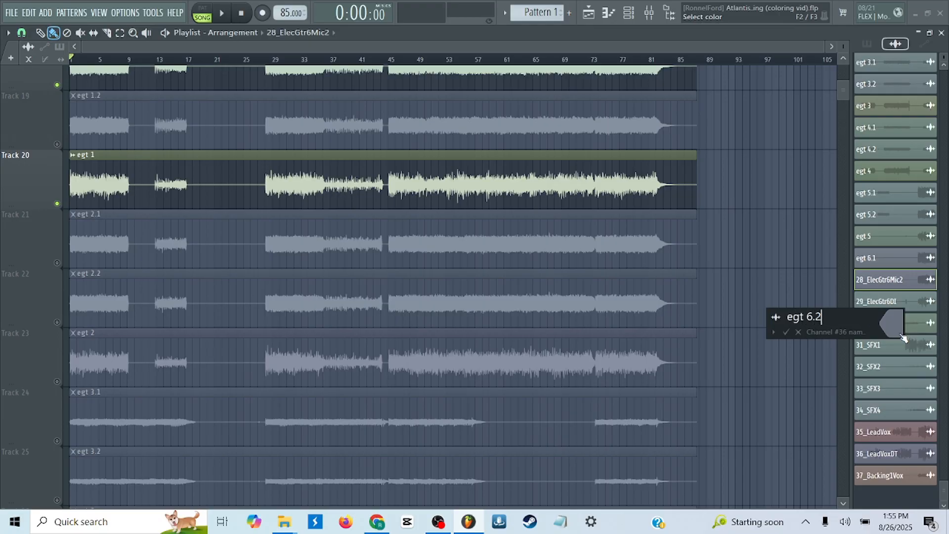
{"action": "type", "text": " 6.2"}
{"action": "key", "text": "Return"}
- Rename the 29_ElecGtr6DI audio clip as egt 6
{"action": "right_click", "coordinate": [902, 303]}
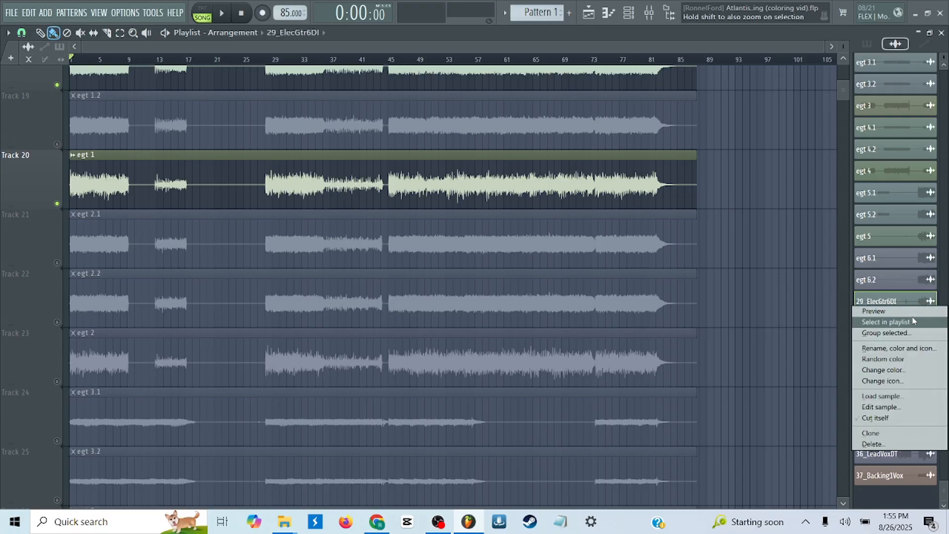
{"action": "left_click", "coordinate": [926, 349]}
{"action": "type", "text": "egt 6"}
{"action": "key", "text": "Return"}
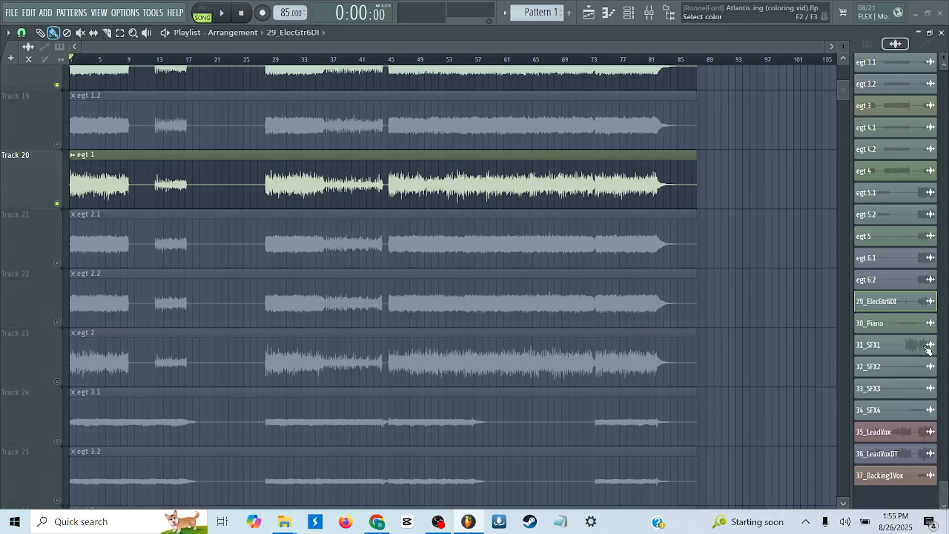
- Unsolo Track 20 in the playlist and review the tracks down to the piano, SFX and lead vocal clips
{"action": "right_click", "coordinate": [57, 204]}
{"action": "scroll", "coordinate": [169, 216], "scroll_direction": "down", "scroll_amount": 4}
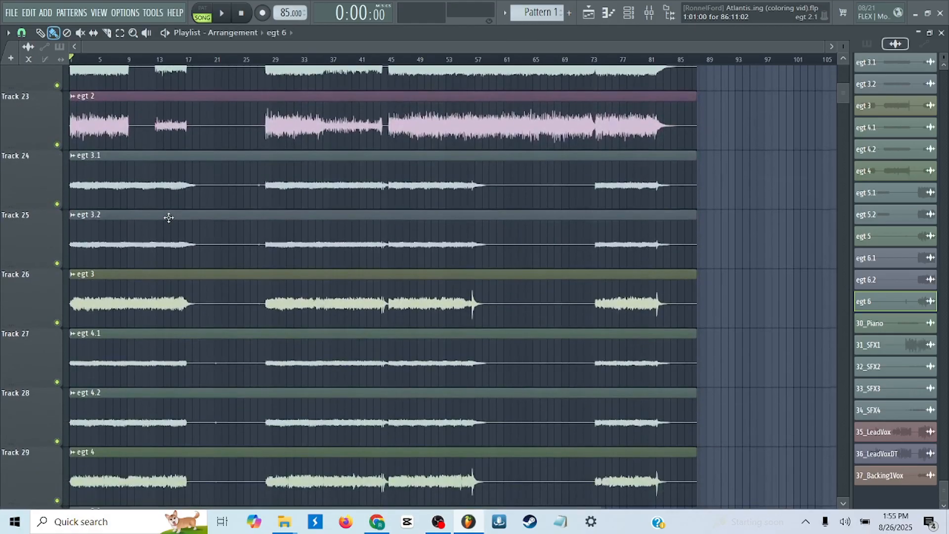
{"action": "scroll", "coordinate": [169, 218], "scroll_direction": "down", "scroll_amount": 8}
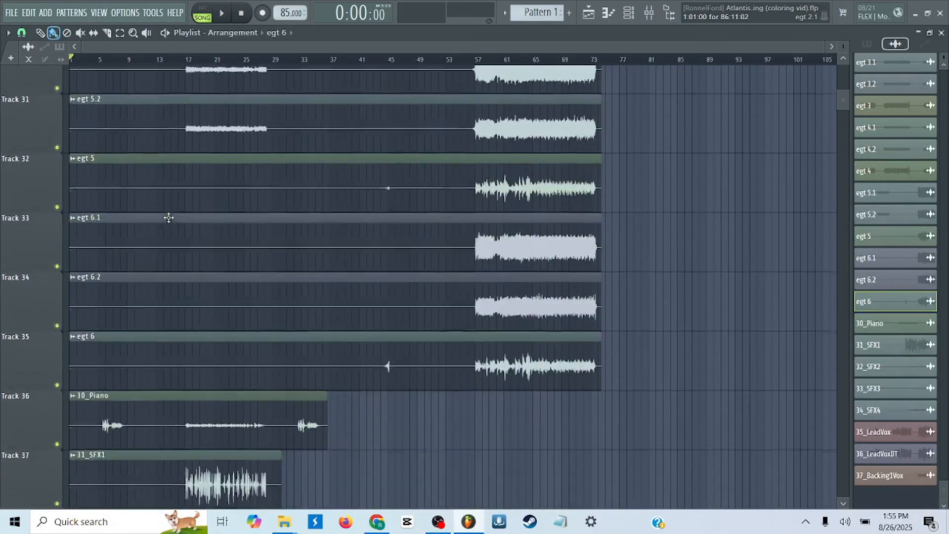
{"action": "scroll", "coordinate": [169, 218], "scroll_direction": "down", "scroll_amount": 4}
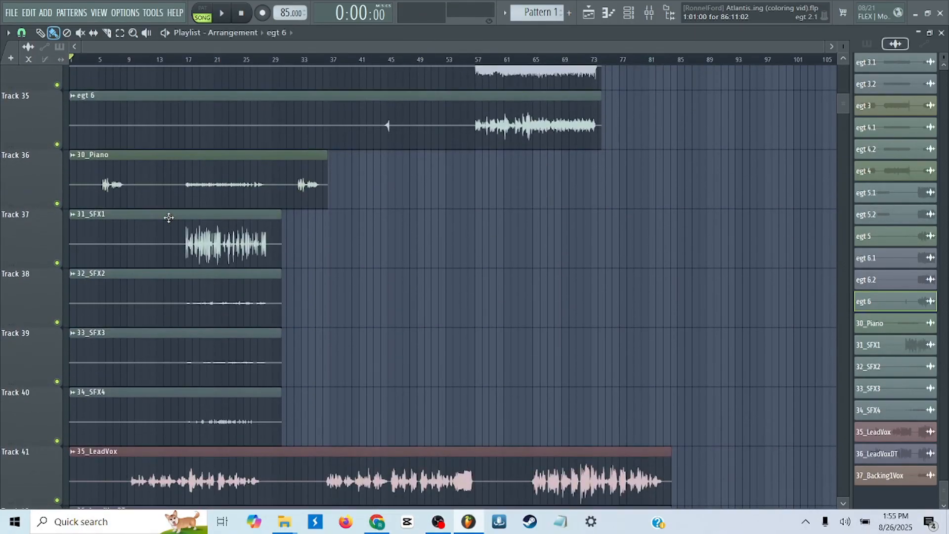
- Rename the 30_Piano audio clip as piano
{"action": "right_click", "coordinate": [890, 328]}
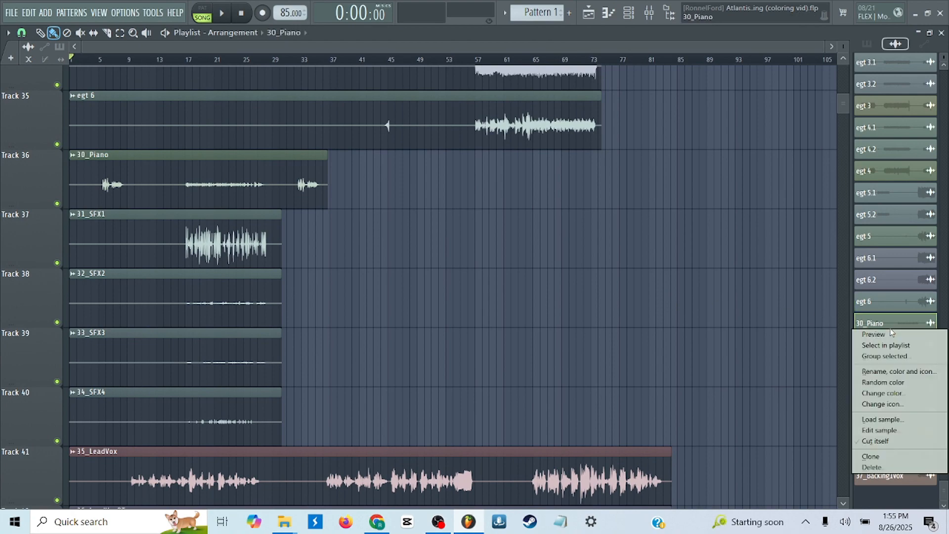
{"action": "left_click", "coordinate": [897, 371]}
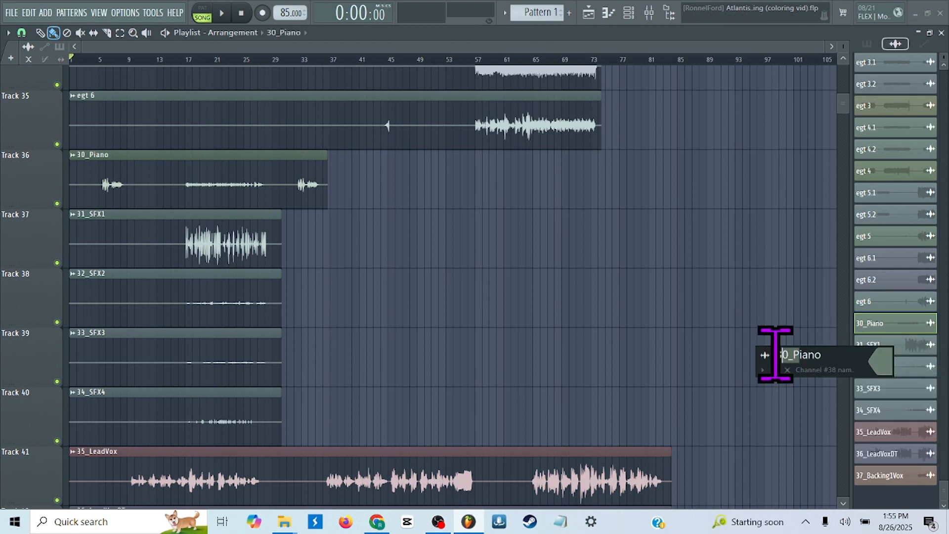
{"action": "left_click_drag", "start_coordinate": [775, 355], "coordinate": [710, 353]}
{"action": "type", "text": "p"}
{"action": "key", "text": "Return"}
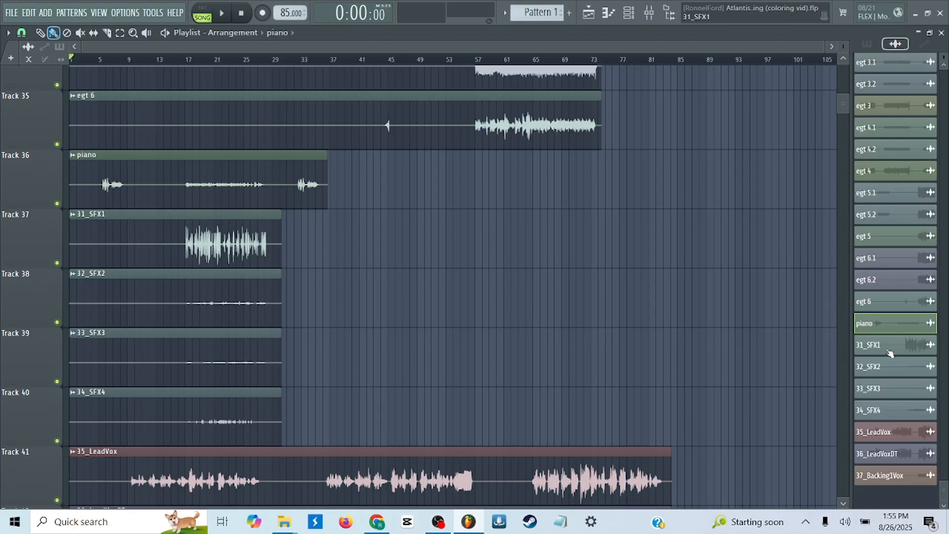
- Remove the number prefix from the 31_SFX1 audio clip's name so it reads SFX1
{"action": "scroll", "coordinate": [675, 304], "scroll_direction": "down", "scroll_amount": 2}
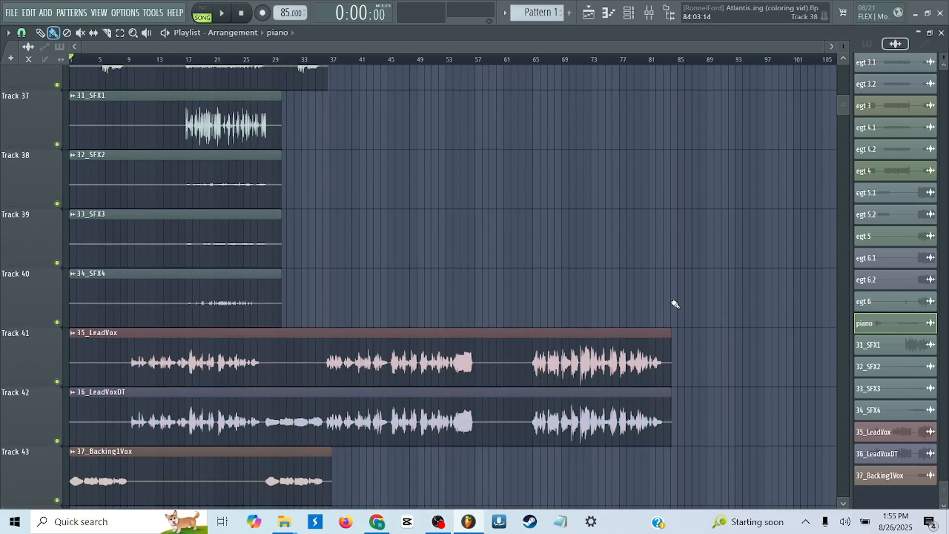
{"action": "right_click", "coordinate": [891, 345]}
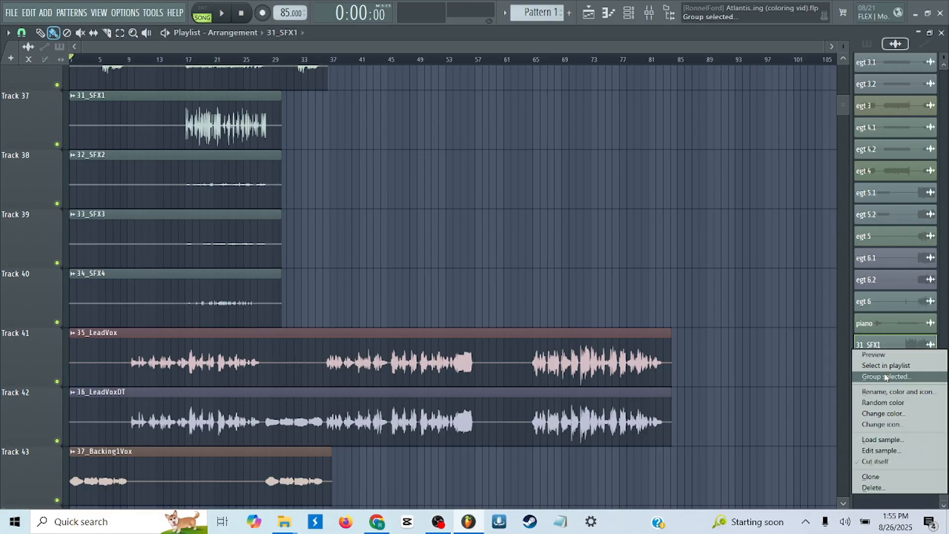
{"action": "left_click", "coordinate": [895, 392]}
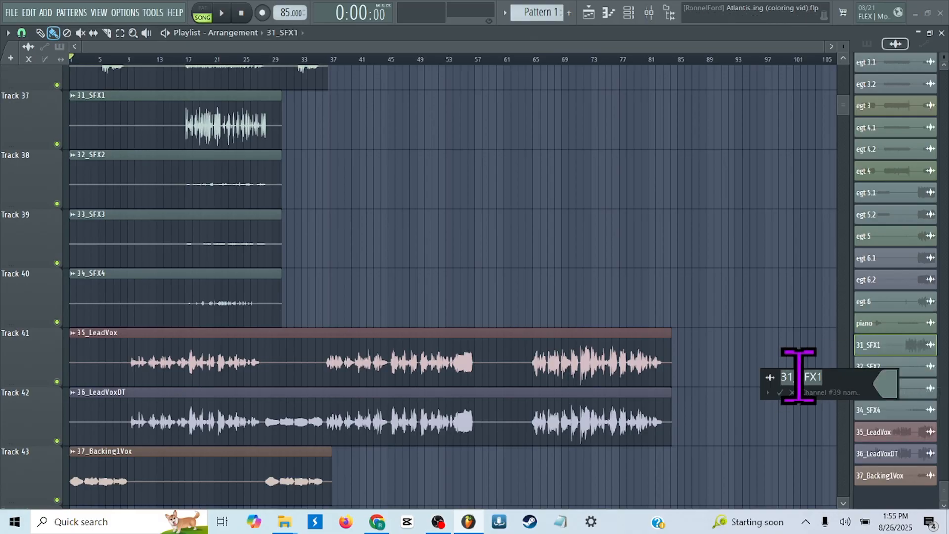
{"action": "key", "text": "BackSpace"}
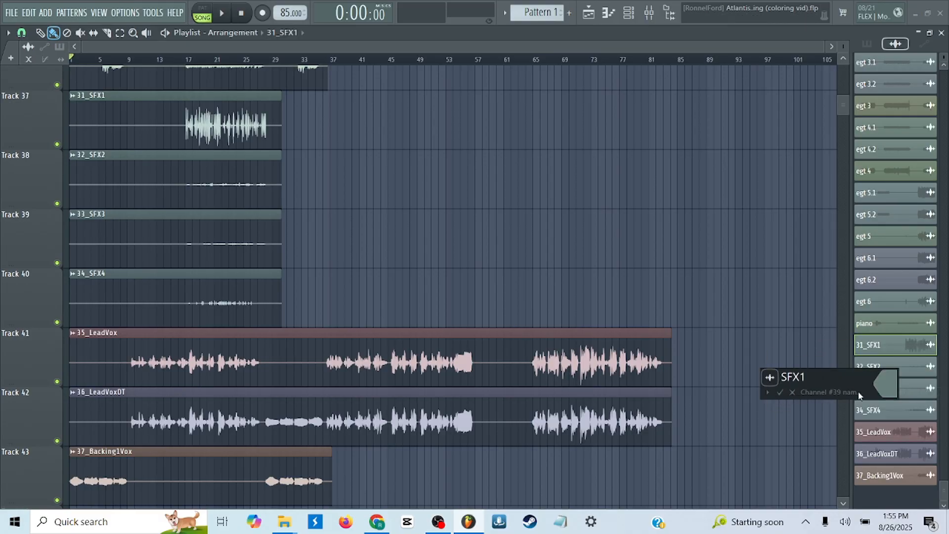
{"action": "left_click", "coordinate": [879, 367]}
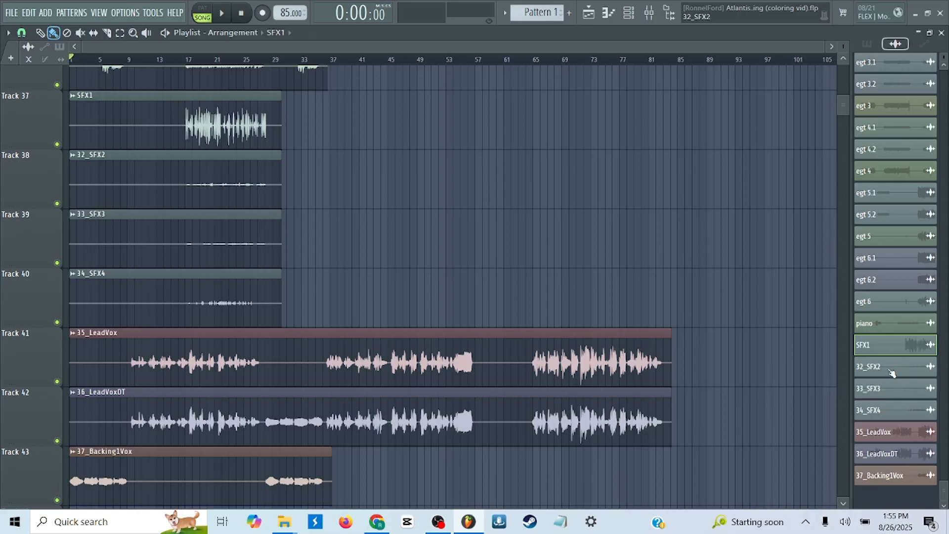
- Shorten the 32_SFX2 audio clip's name to SFX2
{"action": "right_click", "coordinate": [891, 373]}
{"action": "left_click", "coordinate": [892, 403]}
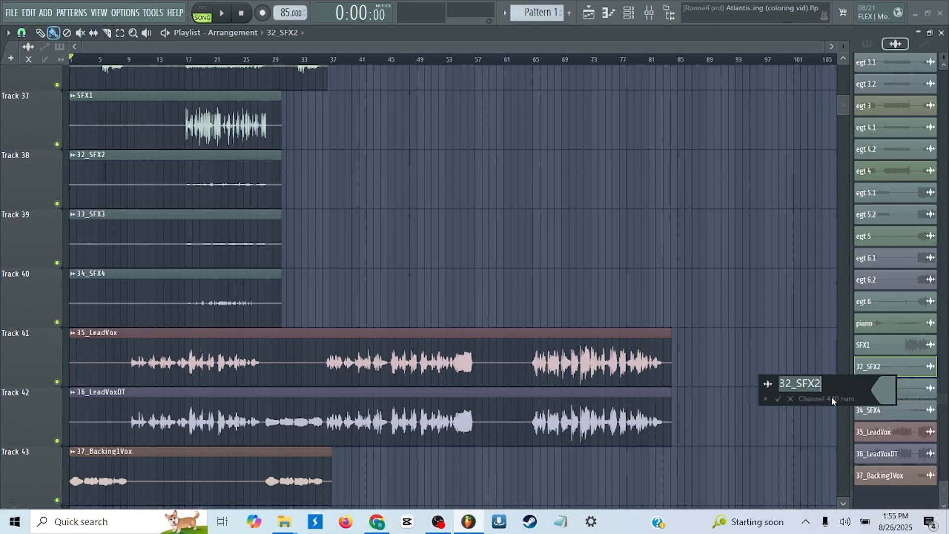
{"action": "left_click_drag", "start_coordinate": [794, 387], "coordinate": [768, 384]}
{"action": "key", "text": "BackSpace"}
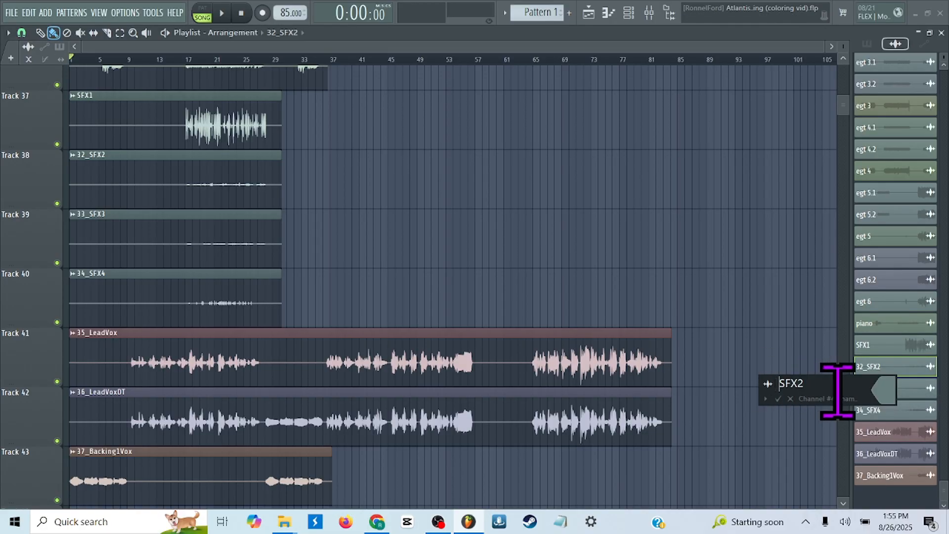
{"action": "key", "text": "Return"}
- Shorten the 33_SFX3 audio clip's name to SFX3
{"action": "right_click", "coordinate": [894, 394]}
{"action": "left_click", "coordinate": [895, 398]}
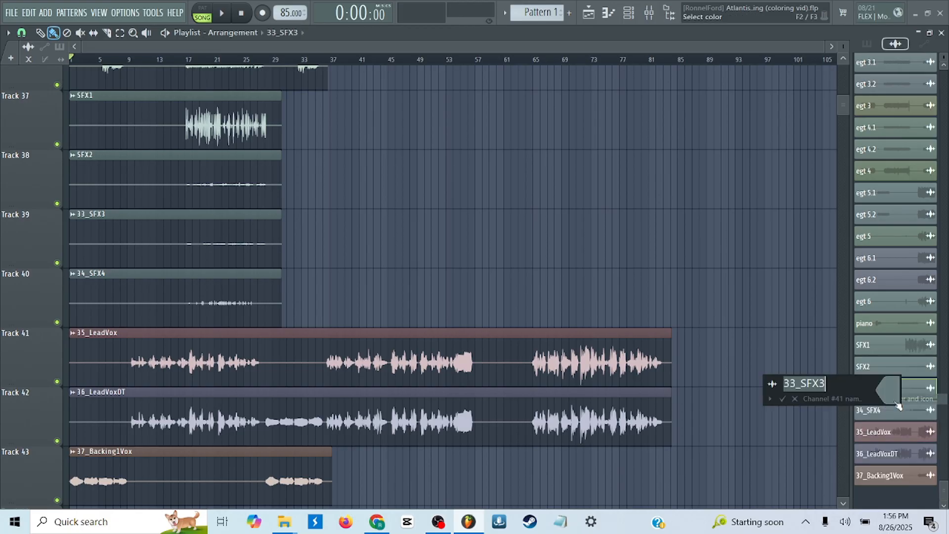
{"action": "left_click_drag", "start_coordinate": [797, 388], "coordinate": [755, 389]}
{"action": "key", "text": "BackSpace"}
{"action": "key", "text": "Return"}
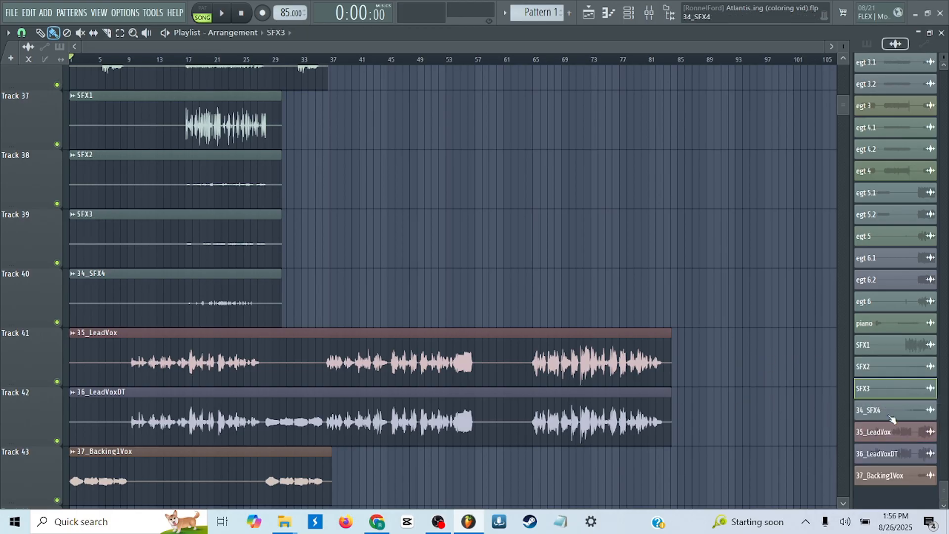
- Shorten the 34_SFX4 audio clip's name to SFX4
{"action": "right_click", "coordinate": [890, 410]}
{"action": "left_click", "coordinate": [887, 398]}
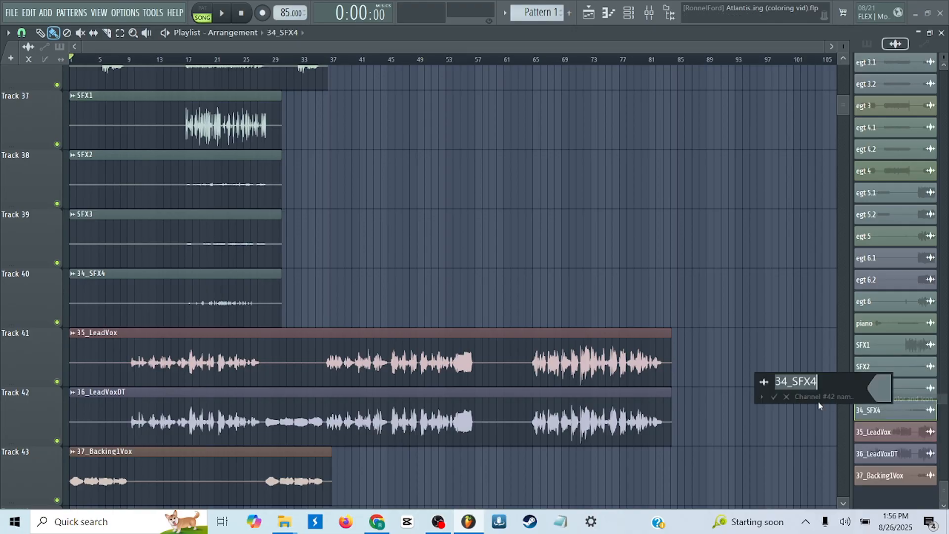
{"action": "key", "text": "shift+Left"}
{"action": "key", "text": "shift+Left"}
{"action": "key", "text": "shift+Left"}
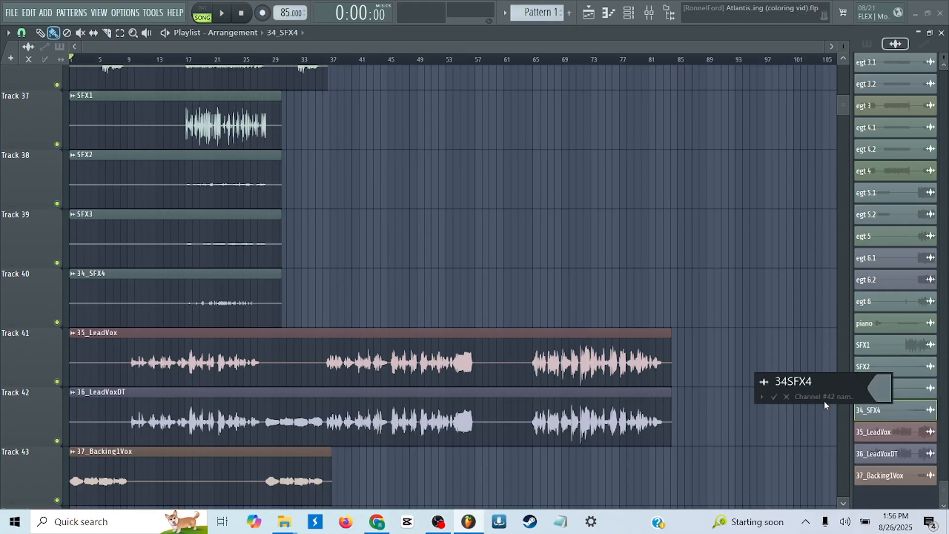
{"action": "key", "text": "BackSpace"}
{"action": "key", "text": "Return"}
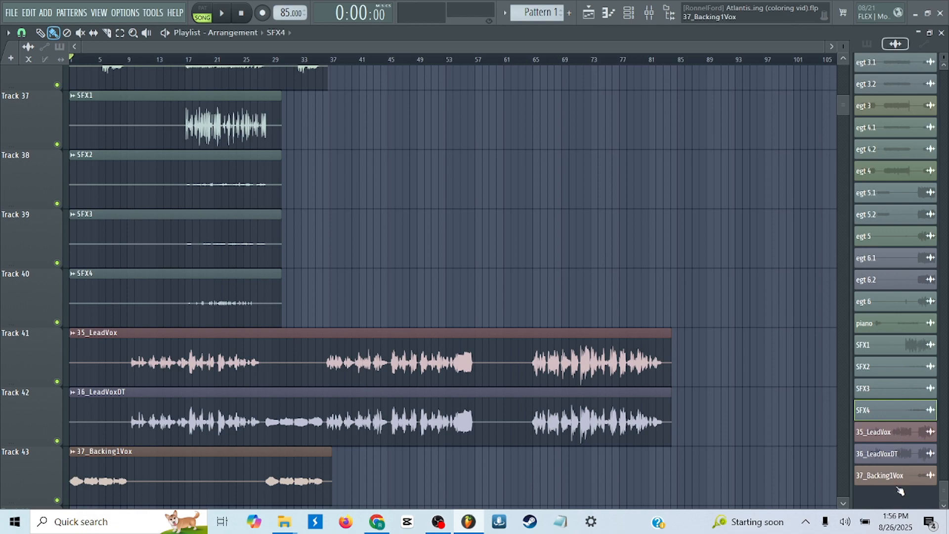
- Rename the 35_LeadVox audio clip as vocal
{"action": "scroll", "coordinate": [900, 417], "scroll_direction": "up", "scroll_amount": 8}
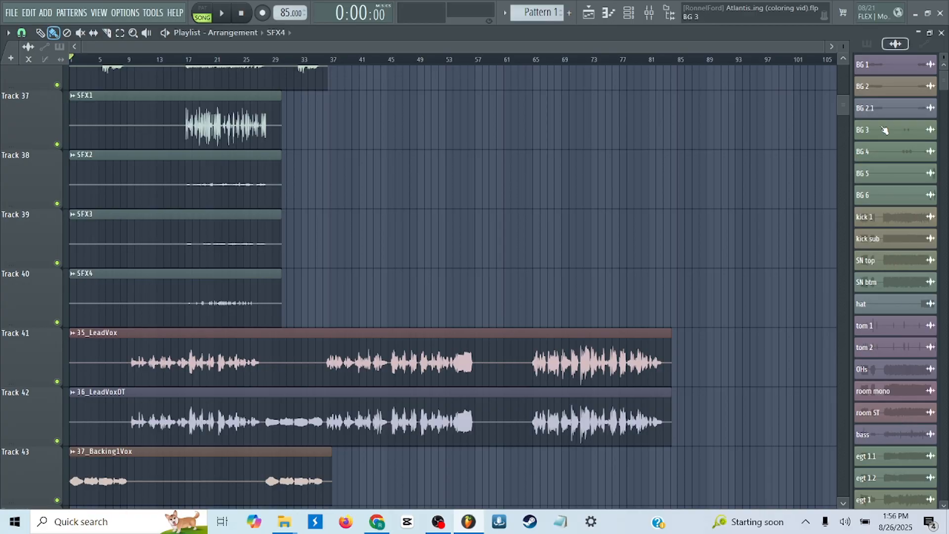
{"action": "scroll", "coordinate": [911, 170], "scroll_direction": "down", "scroll_amount": 8}
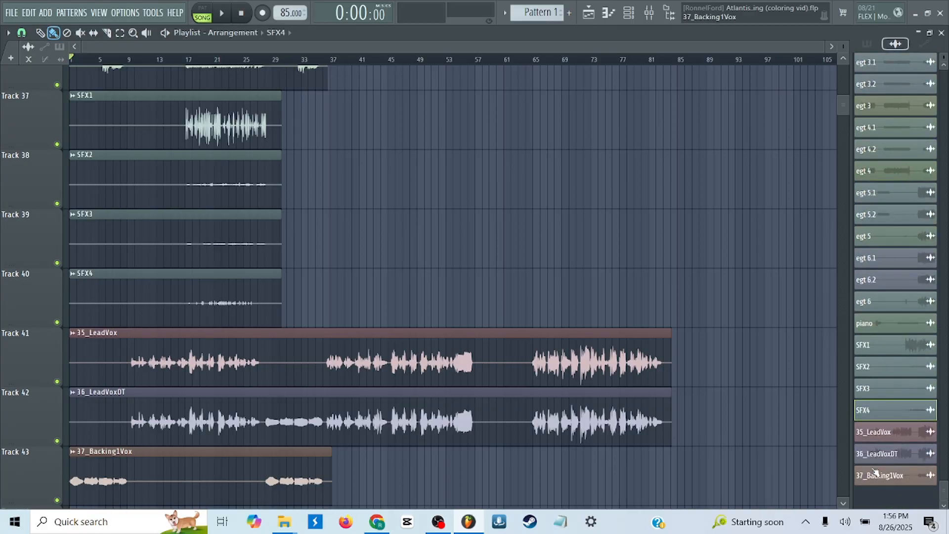
{"action": "right_click", "coordinate": [891, 436]}
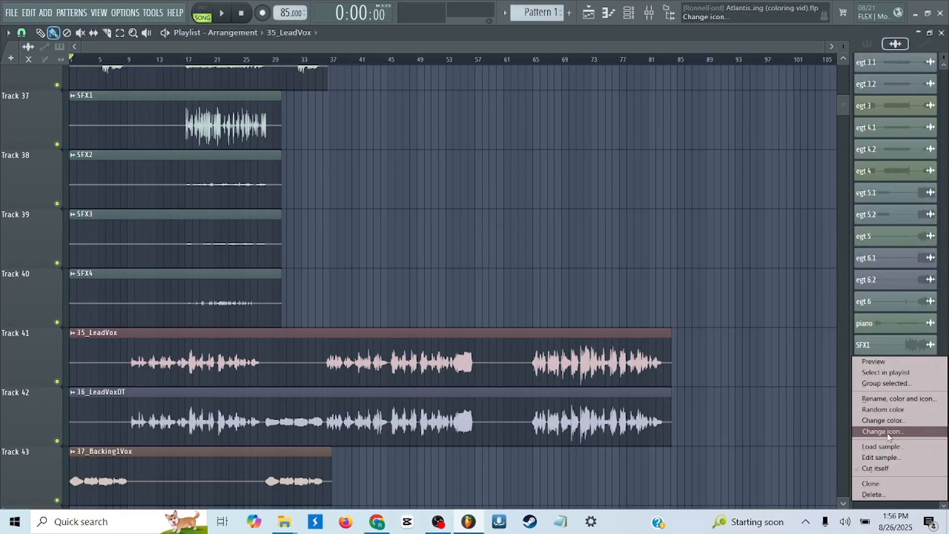
{"action": "left_click", "coordinate": [890, 400]}
{"action": "key", "text": "Caps_Lock"}
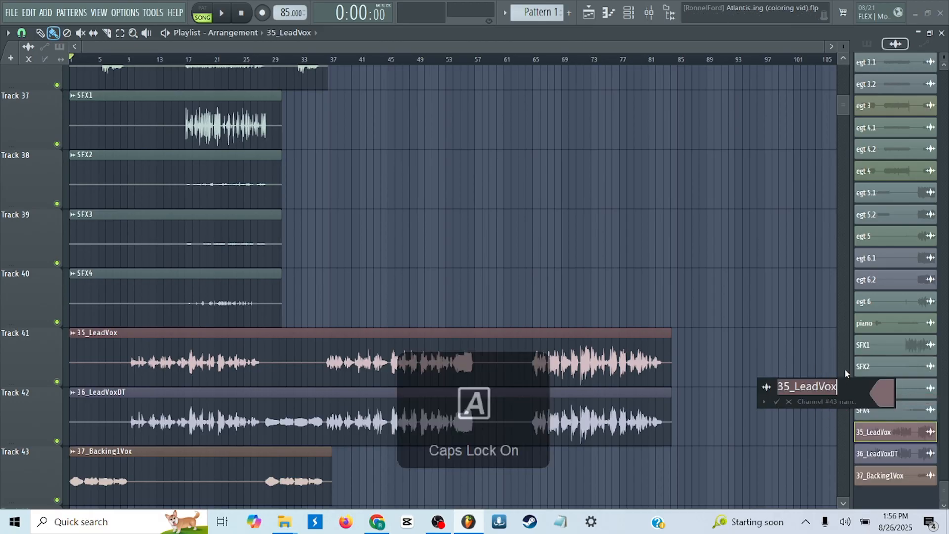
{"action": "key", "text": "Caps_Lock"}
{"action": "type", "text": "vocal"}
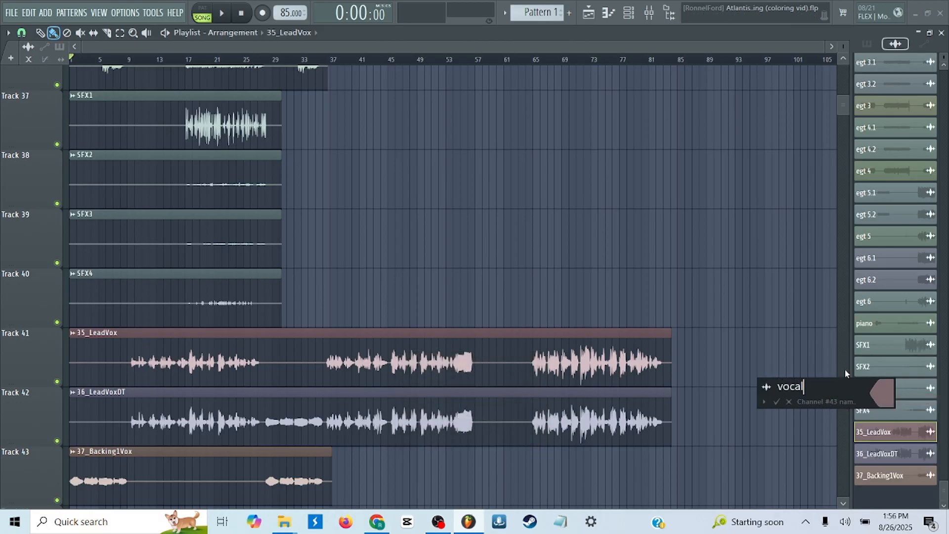
{"action": "key", "text": "Return"}
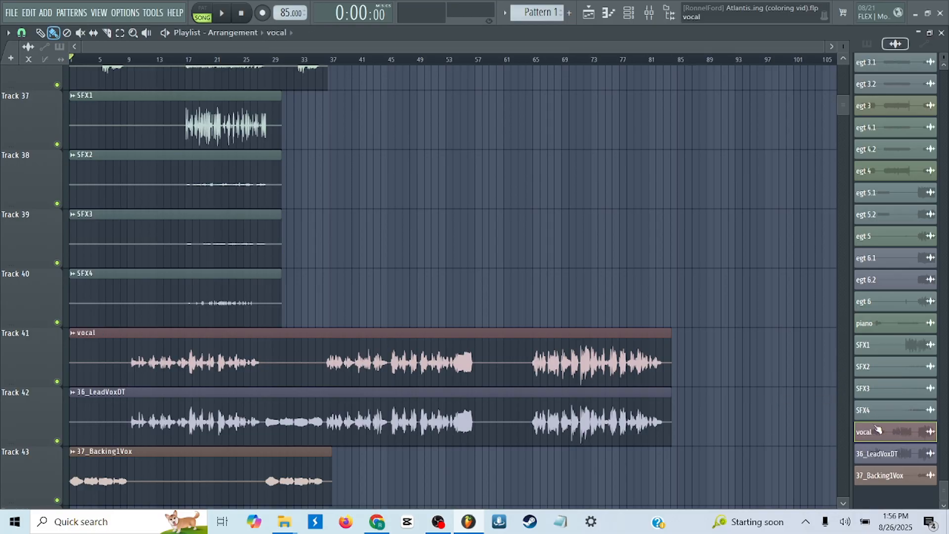
- Rename the 36_LeadVoxDT audio clip as vox dt
{"action": "right_click", "coordinate": [892, 464]}
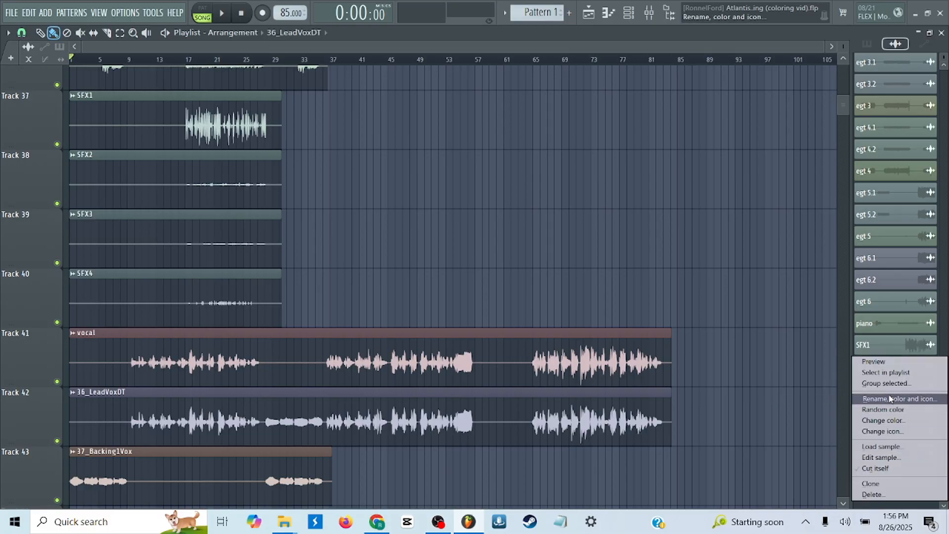
{"action": "left_click", "coordinate": [892, 398]}
{"action": "type", "text": "vox "}
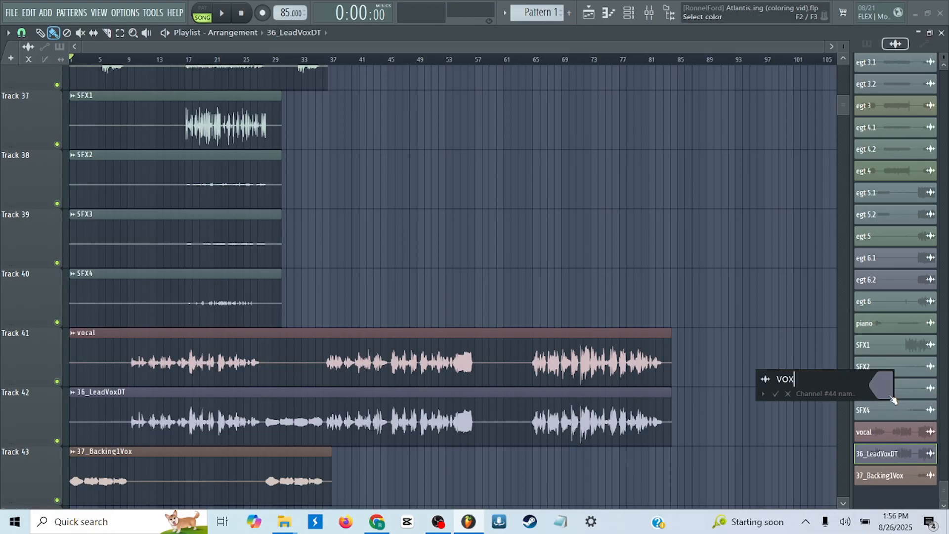
{"action": "type", "text": "dt"}
{"action": "key", "text": "Return"}
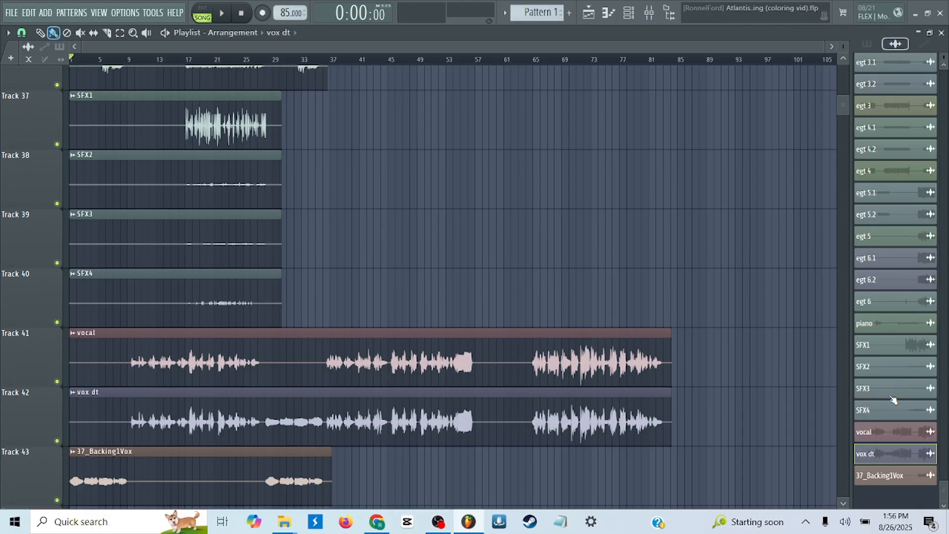
- Rename the 37_Backing1Vox audio clip as vox back
{"action": "right_click", "coordinate": [900, 486]}
{"action": "left_click", "coordinate": [922, 398]}
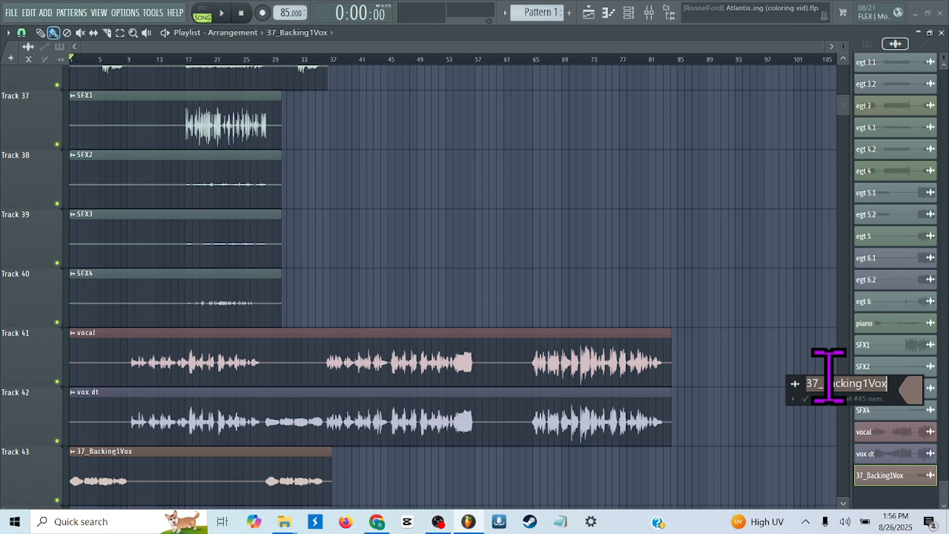
{"action": "type", "text": "V"}
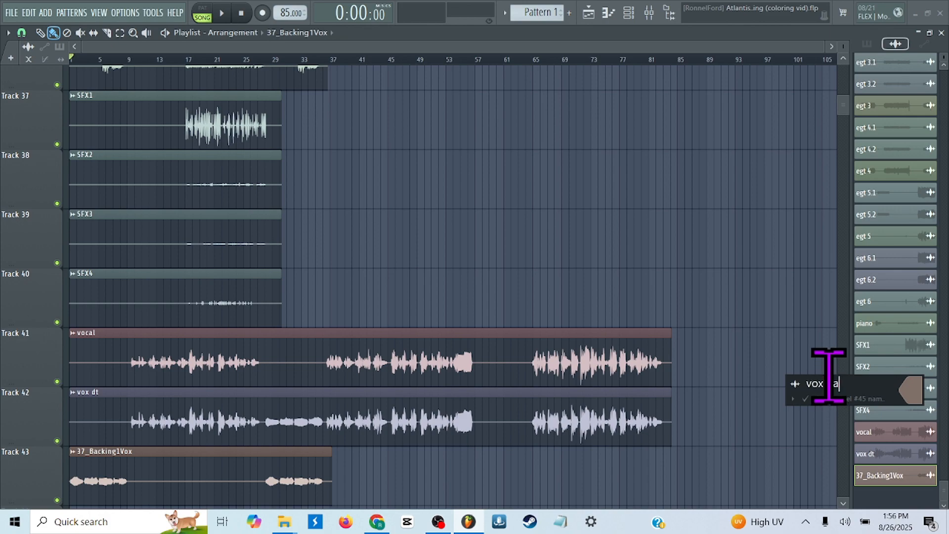
{"action": "key", "text": "Return"}
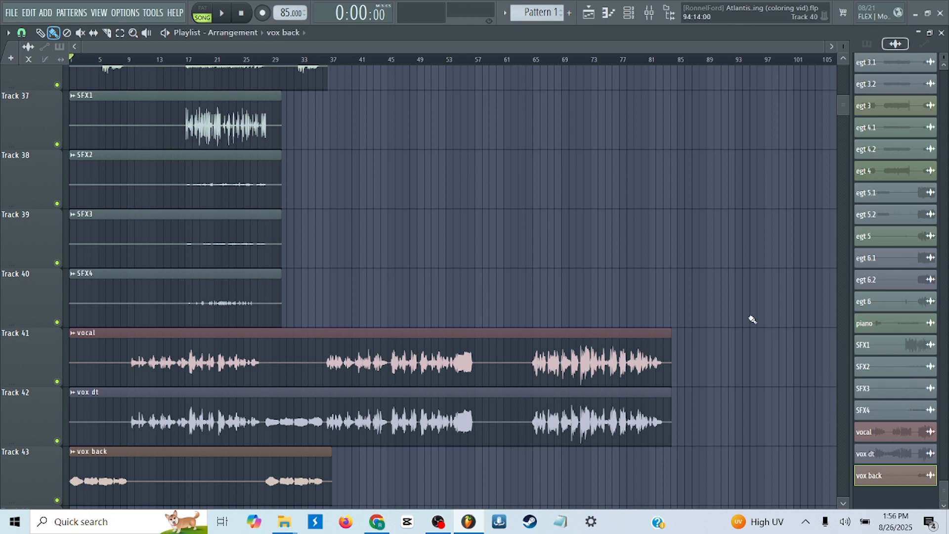
- Color all the BG clips from BG 1 through BG 6 solid magenta #E600C9, using it for both the first and last gradient colors
{"action": "scroll", "coordinate": [751, 319], "scroll_direction": "down", "scroll_amount": 5}
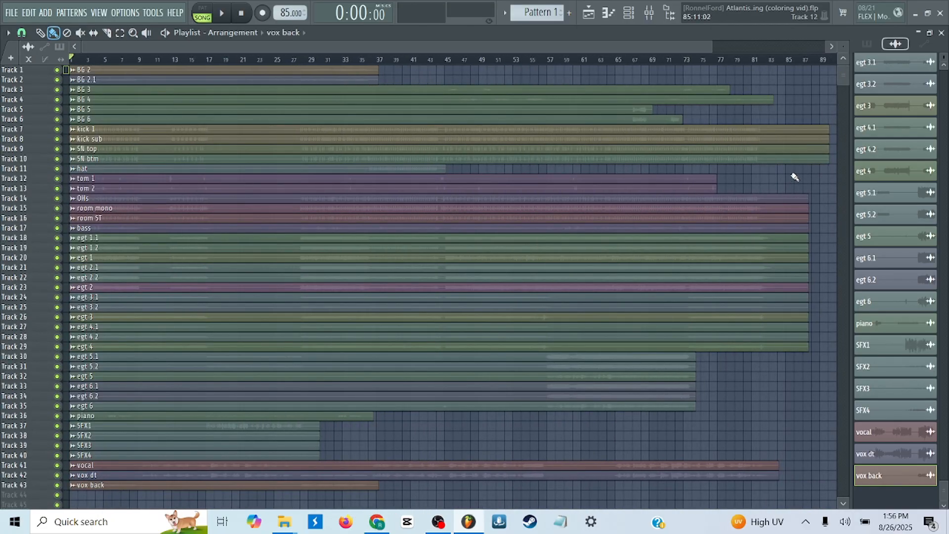
{"action": "scroll", "coordinate": [884, 199], "scroll_direction": "up", "scroll_amount": 10}
{"action": "scroll", "coordinate": [884, 198], "scroll_direction": "down", "scroll_amount": 8}
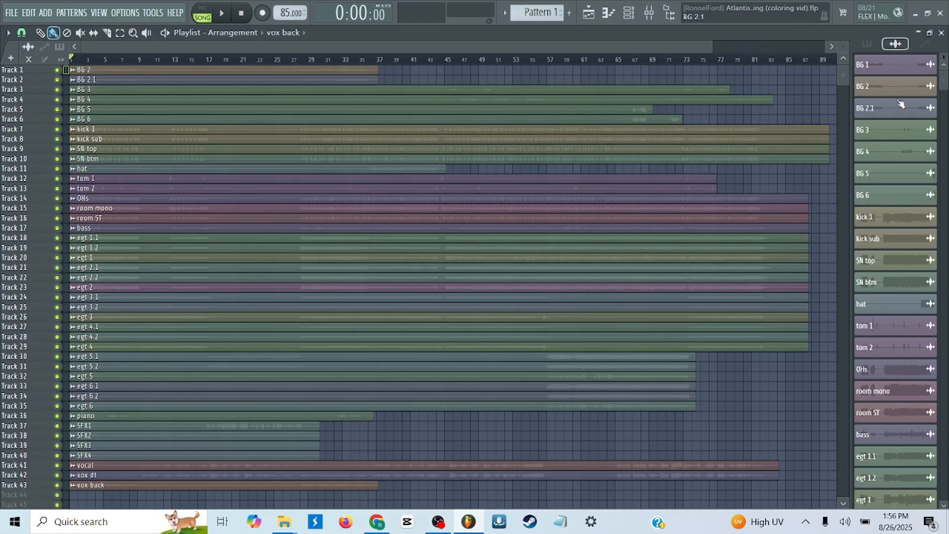
{"action": "scroll", "coordinate": [898, 196], "scroll_direction": "up", "scroll_amount": 8}
{"action": "left_click", "coordinate": [879, 72]}
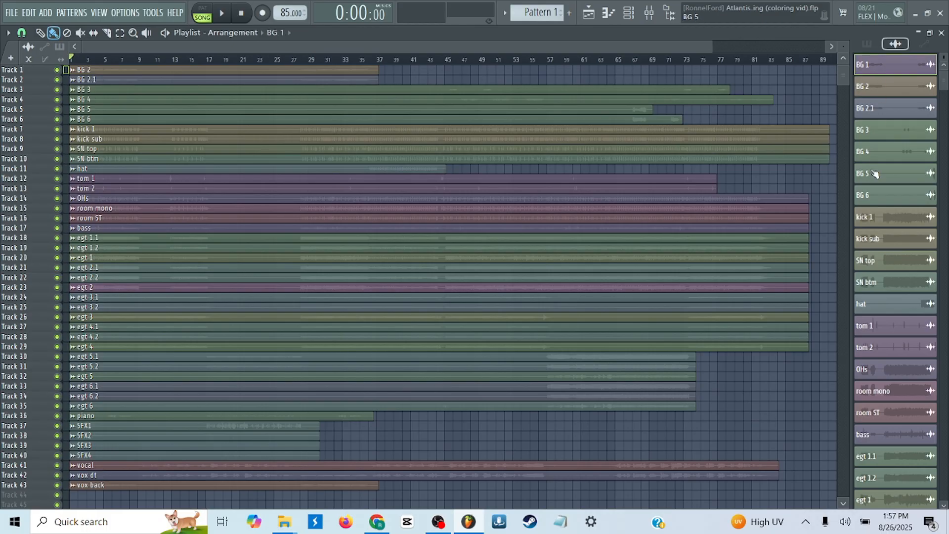
{"action": "left_click", "coordinate": [882, 89]}
{"action": "left_click", "coordinate": [883, 108]}
{"action": "left_click", "coordinate": [882, 136]}
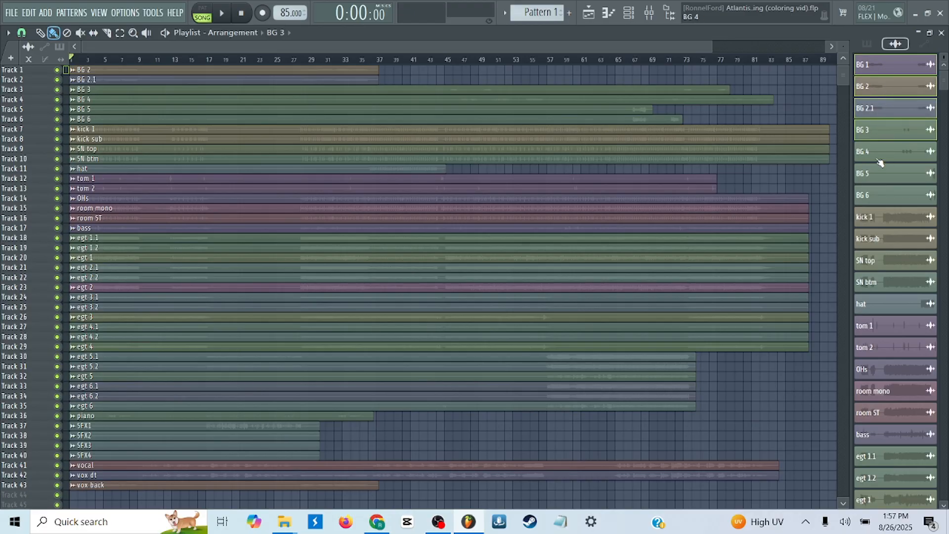
{"action": "left_click", "coordinate": [880, 160]}
{"action": "left_click", "coordinate": [879, 181]}
{"action": "left_click", "coordinate": [885, 200]}
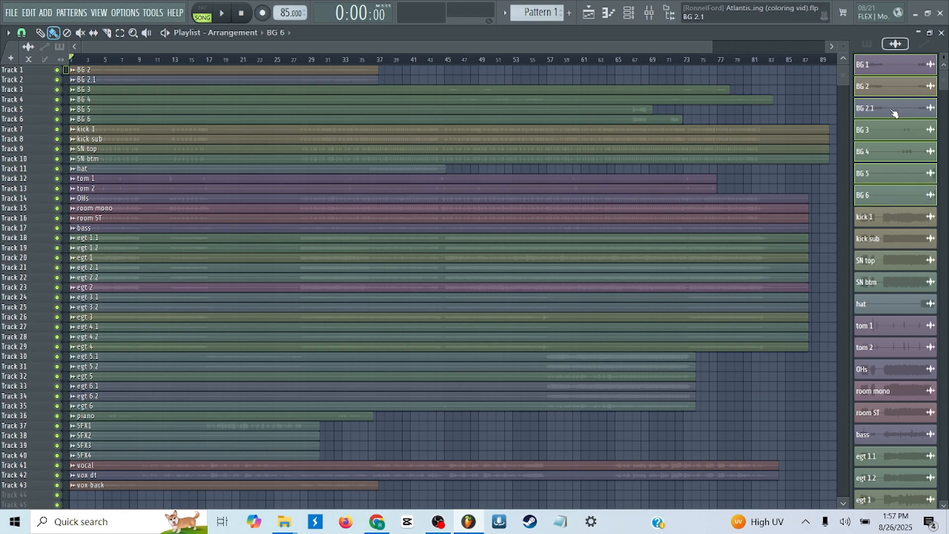
{"action": "right_click", "coordinate": [873, 88]}
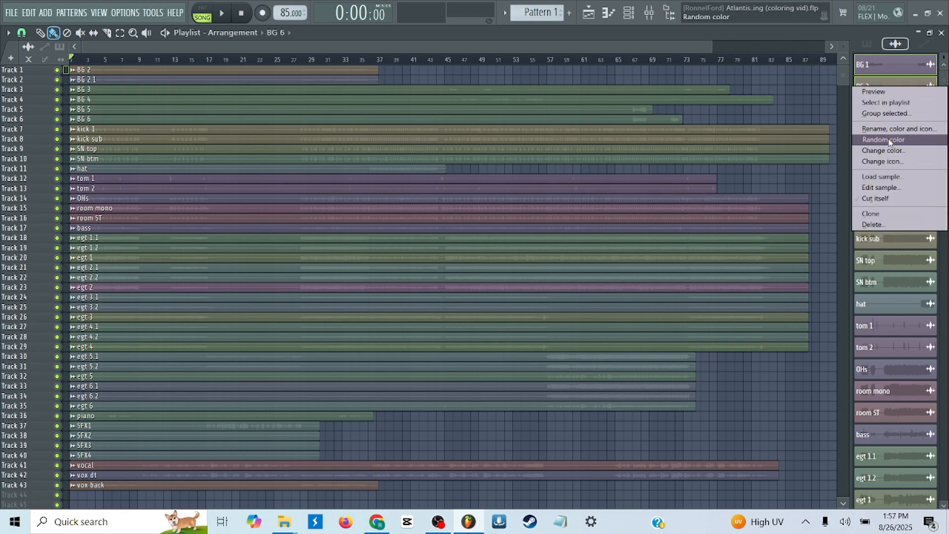
{"action": "left_click", "coordinate": [898, 157]}
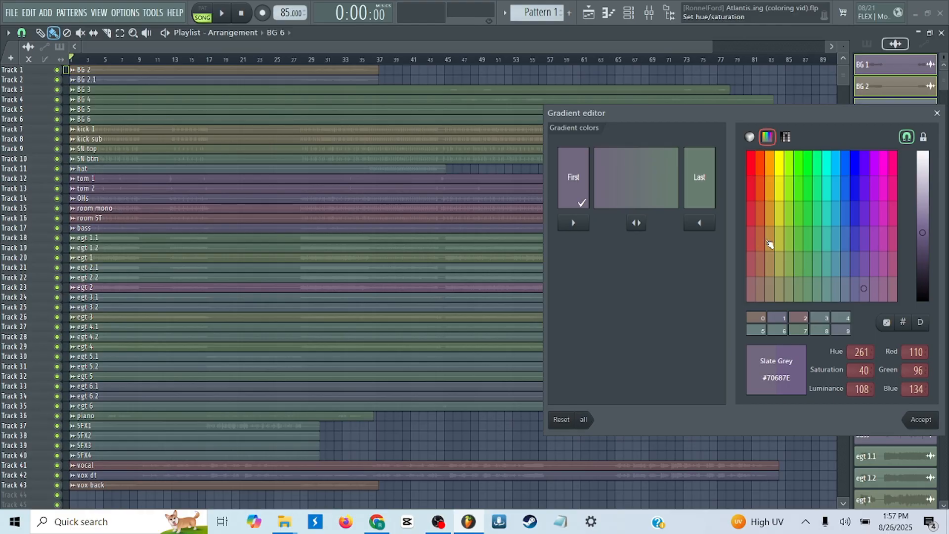
{"action": "left_click", "coordinate": [883, 163]}
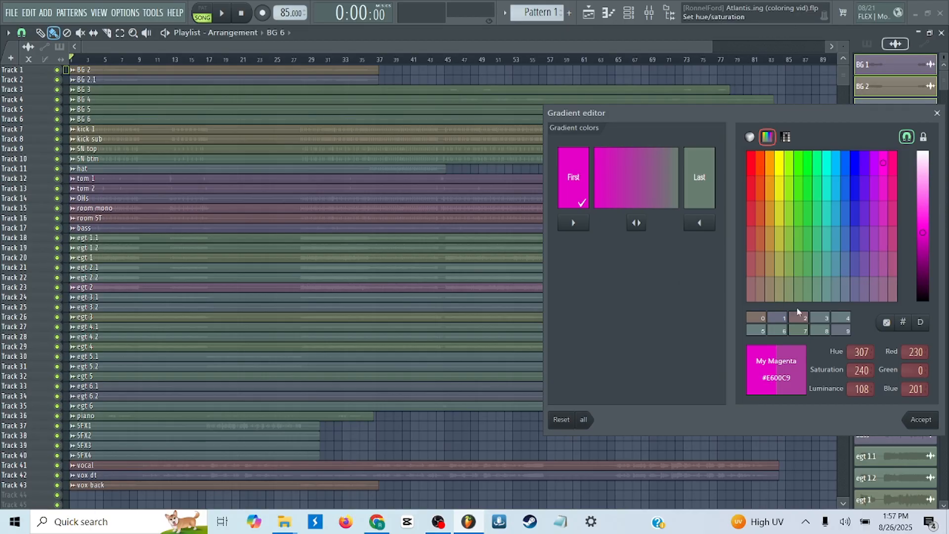
{"action": "left_click", "coordinate": [709, 170]}
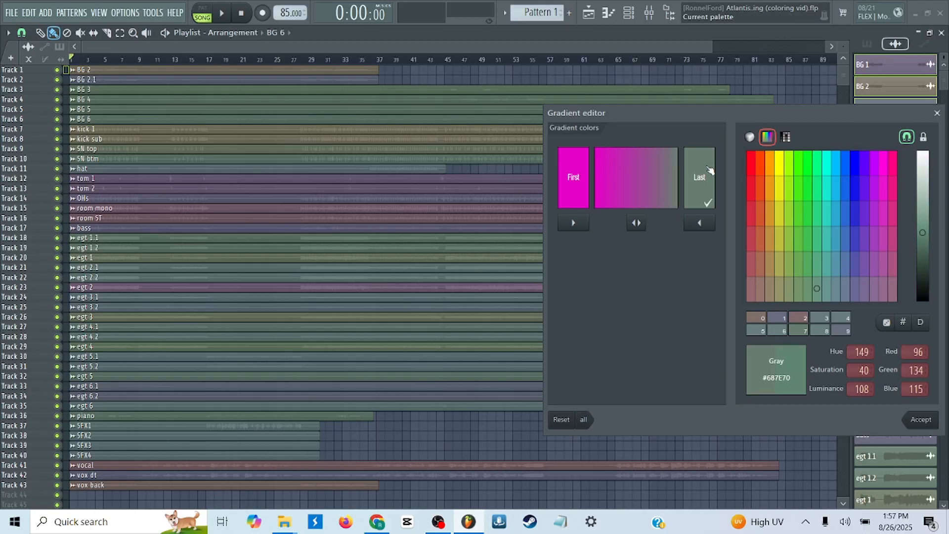
{"action": "left_click", "coordinate": [885, 167]}
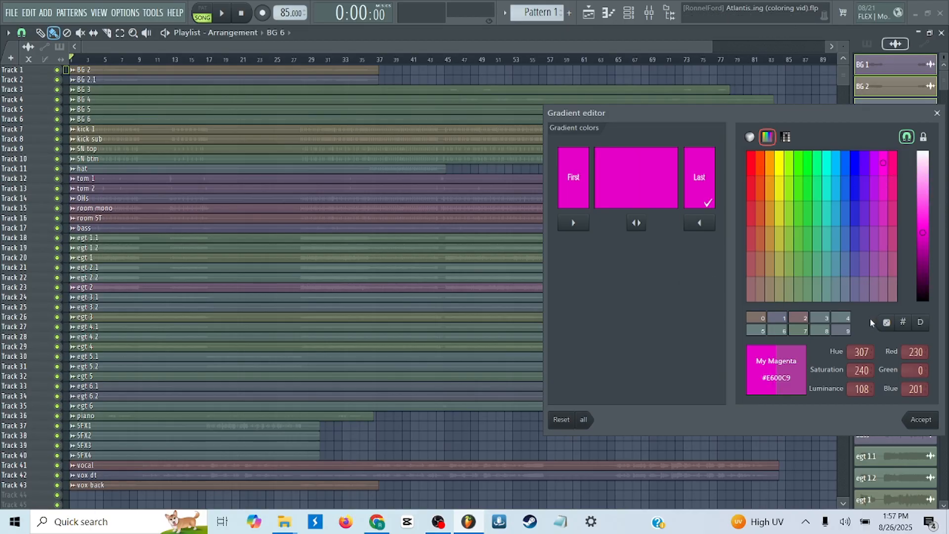
{"action": "left_click", "coordinate": [930, 421]}
- Color the vocal, vox dt and vox back clips with the previously used magenta #E600C9 as both first and last gradient colors
{"action": "scroll", "coordinate": [929, 423], "scroll_direction": "down", "scroll_amount": 8}
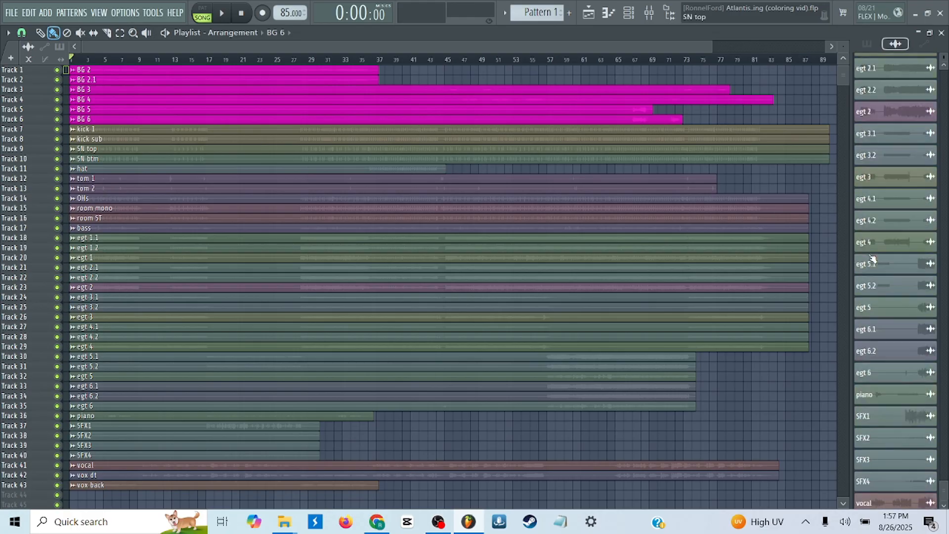
{"action": "left_click", "coordinate": [890, 434]}
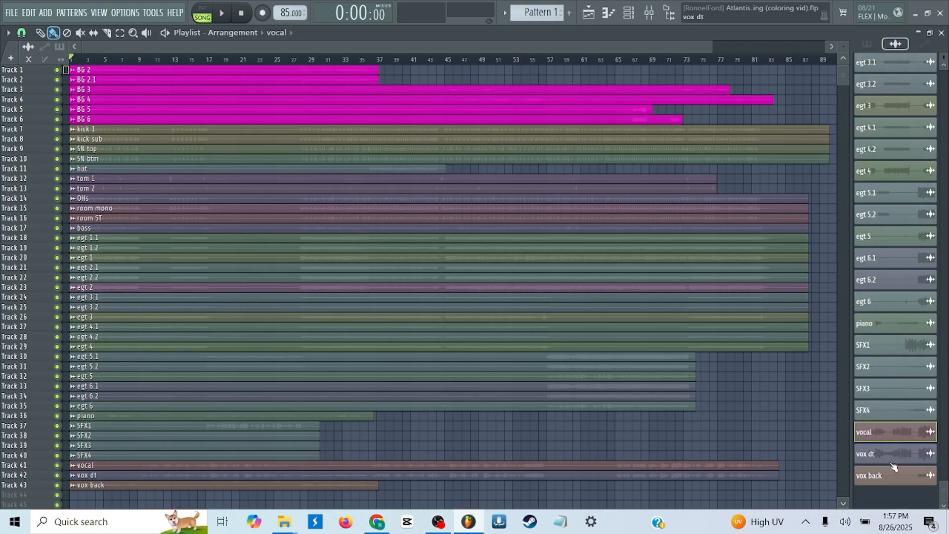
{"action": "left_click", "coordinate": [894, 480], "text": "shift"}
{"action": "right_click", "coordinate": [896, 438]}
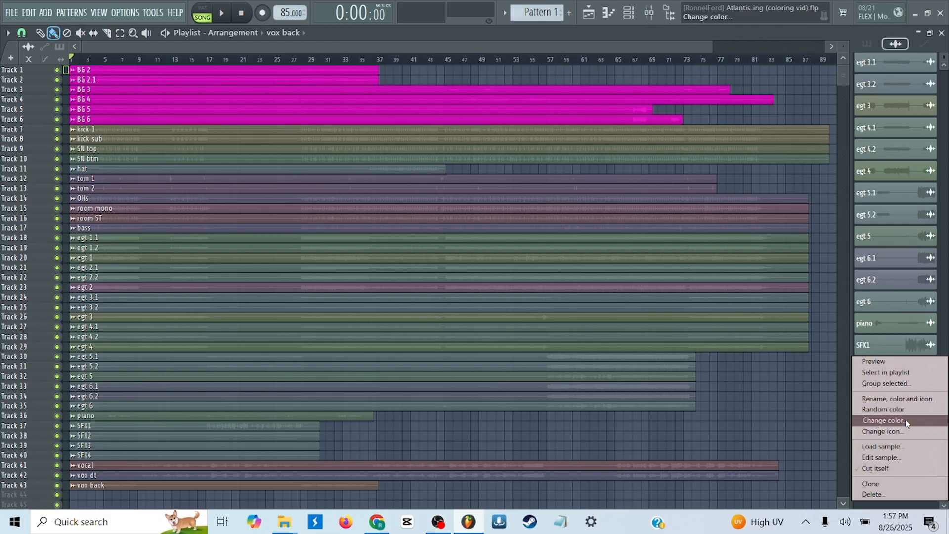
{"action": "left_click", "coordinate": [907, 420]}
{"action": "left_click", "coordinate": [762, 388]}
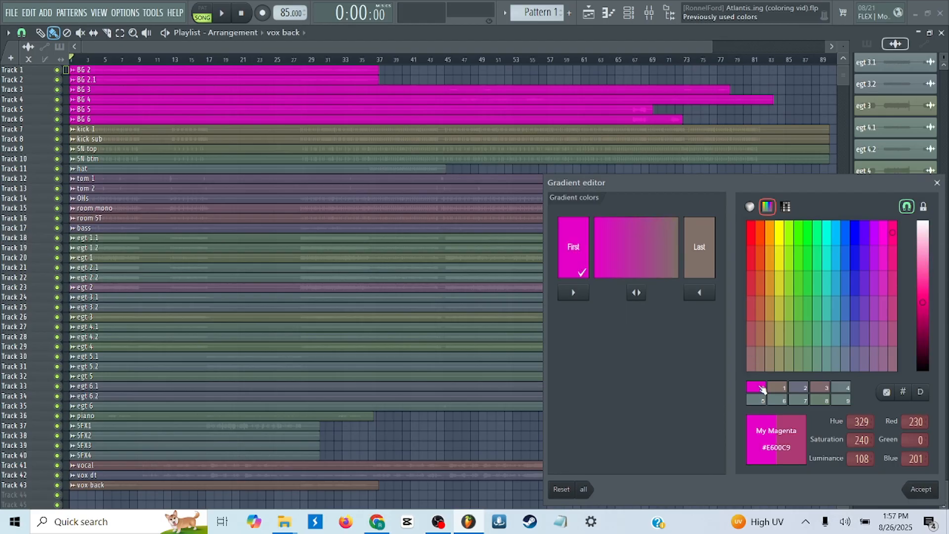
{"action": "left_click", "coordinate": [696, 262]}
{"action": "left_click", "coordinate": [762, 388]}
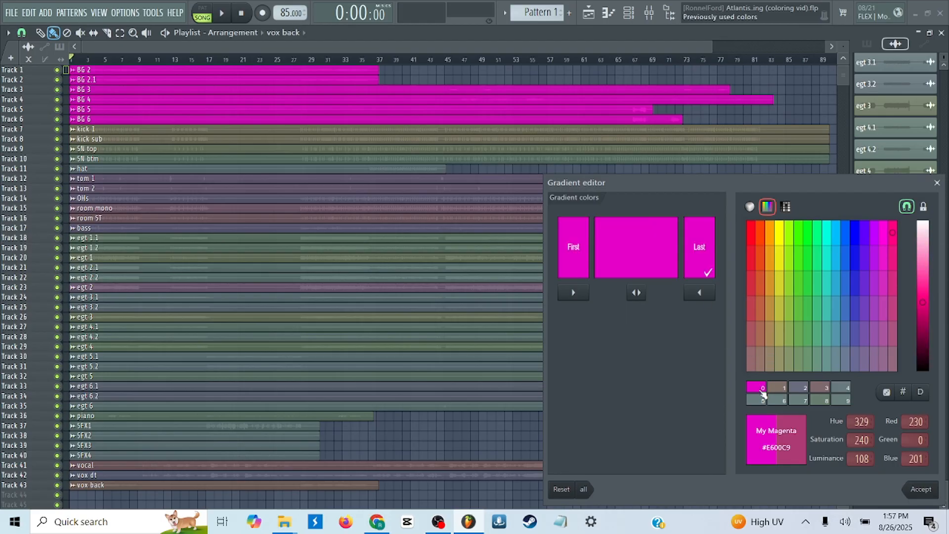
{"action": "left_click", "coordinate": [920, 489]}
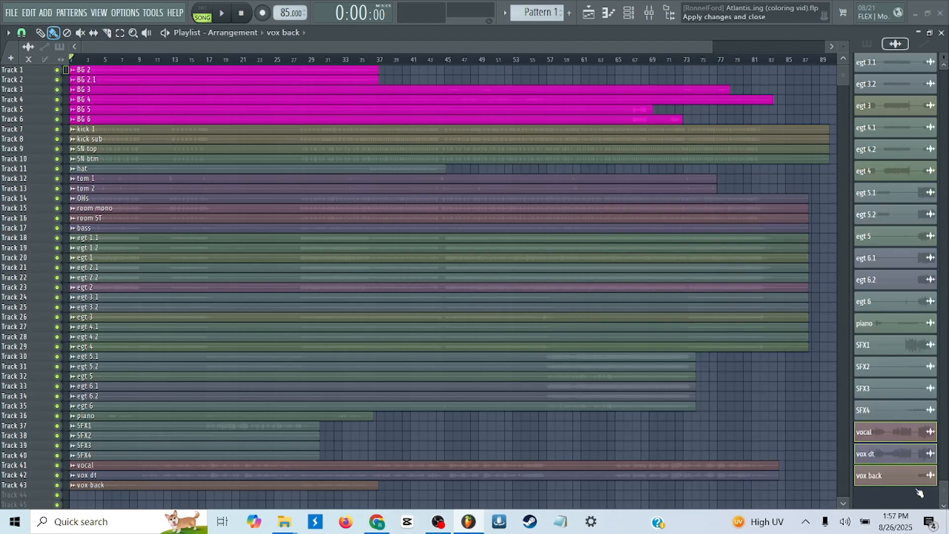
{"action": "right_click", "coordinate": [747, 422], "text": "ctrl"}
{"action": "right_click", "coordinate": [747, 422], "text": "ctrl"}
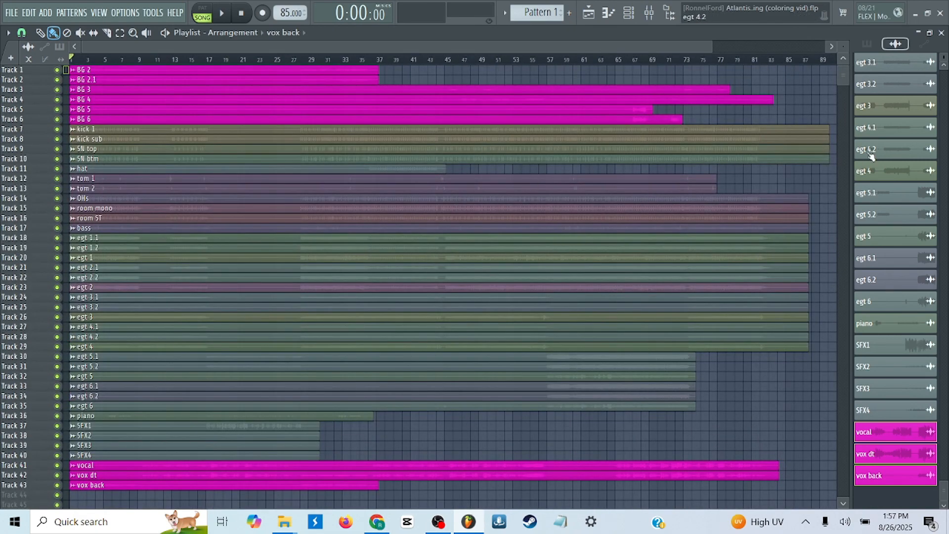
- Color all the drum clips from kick 1 through room ST solid dark orange #E69000, using it for both the first and last gradient colors
{"action": "scroll", "coordinate": [892, 170], "scroll_direction": "up", "scroll_amount": 10}
{"action": "left_click", "coordinate": [891, 223]}
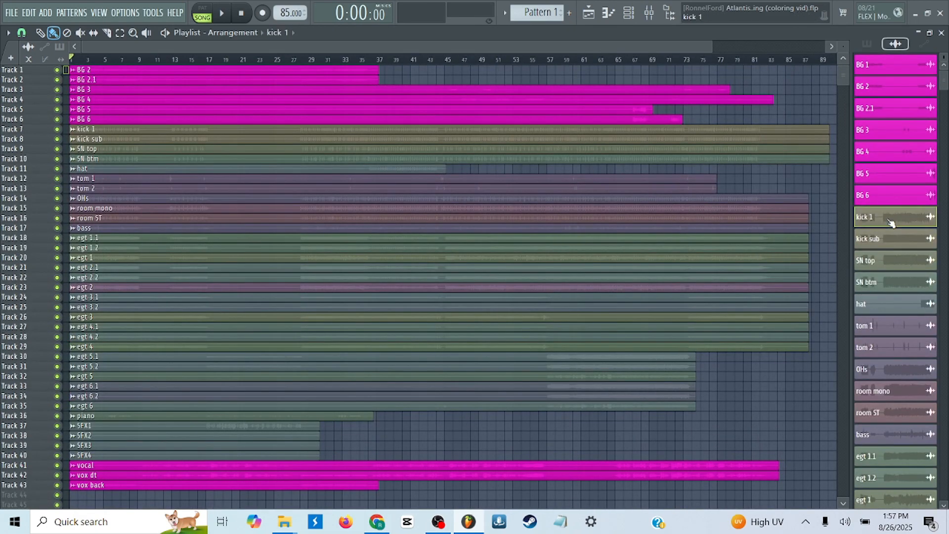
{"action": "scroll", "coordinate": [891, 222], "scroll_direction": "down", "scroll_amount": 3}
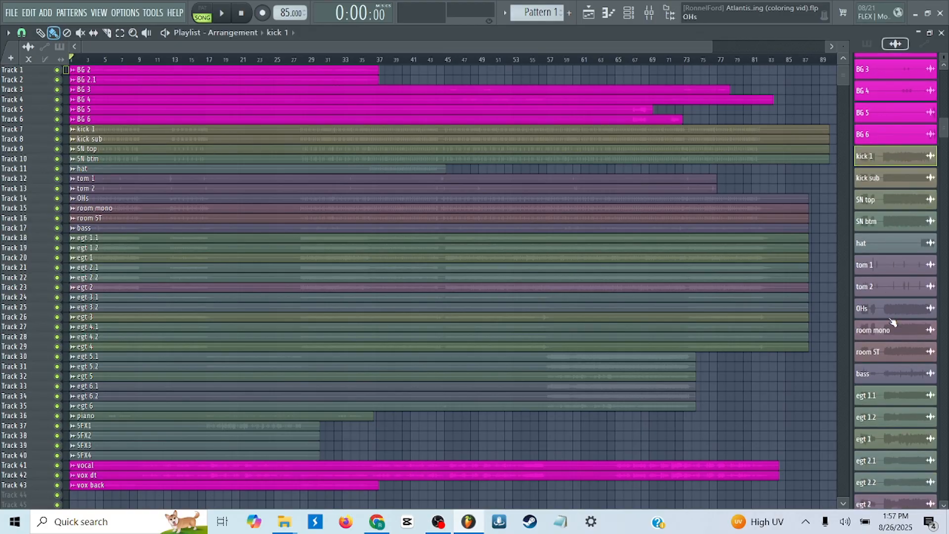
{"action": "left_click", "coordinate": [867, 184]}
{"action": "left_click", "coordinate": [878, 206], "text": "ctrl"}
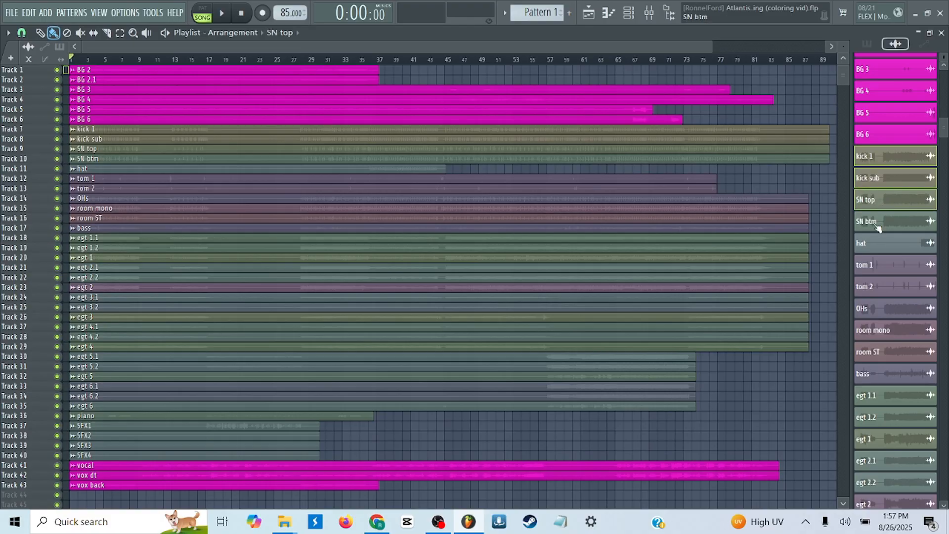
{"action": "left_click", "coordinate": [878, 228], "text": "ctrl"}
{"action": "left_click", "coordinate": [880, 245], "text": "ctrl"}
{"action": "left_click", "coordinate": [885, 269], "text": "ctrl"}
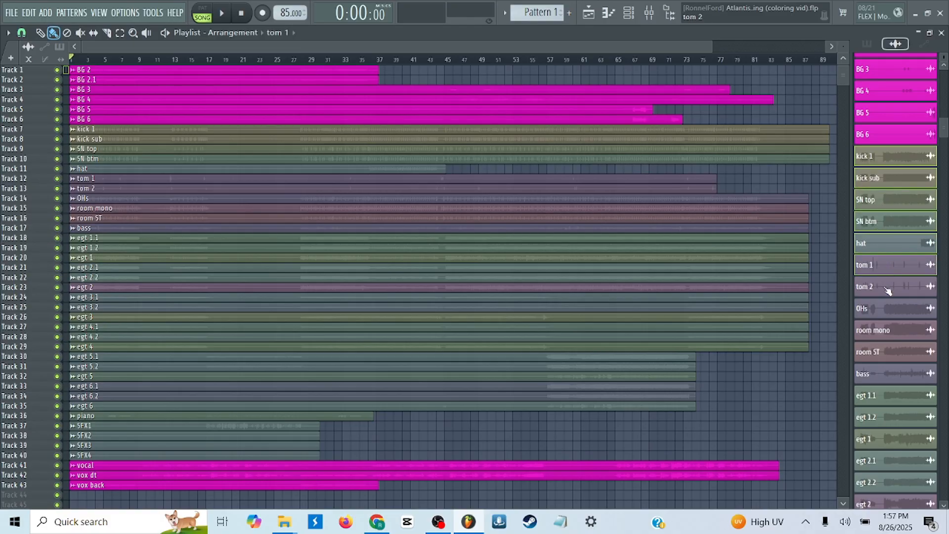
{"action": "left_click", "coordinate": [887, 291], "text": "ctrl"}
{"action": "left_click", "coordinate": [888, 311], "text": "ctrl"}
{"action": "left_click", "coordinate": [888, 334], "text": "ctrl"}
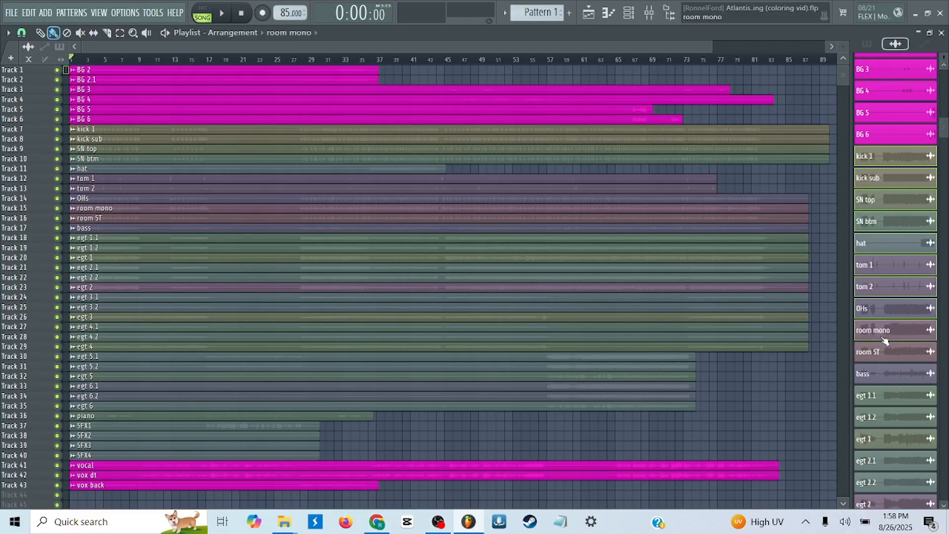
{"action": "left_click", "coordinate": [891, 359], "text": "ctrl"}
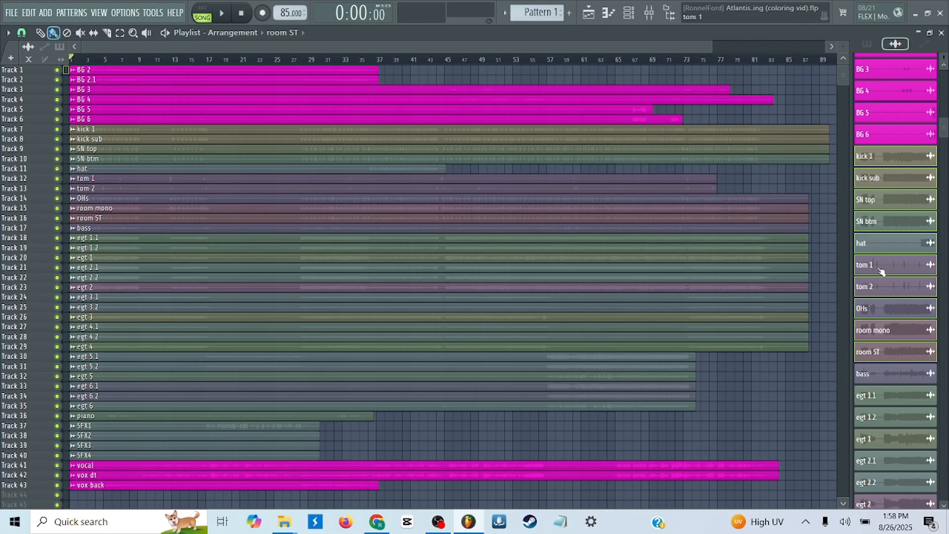
{"action": "right_click", "coordinate": [874, 247]}
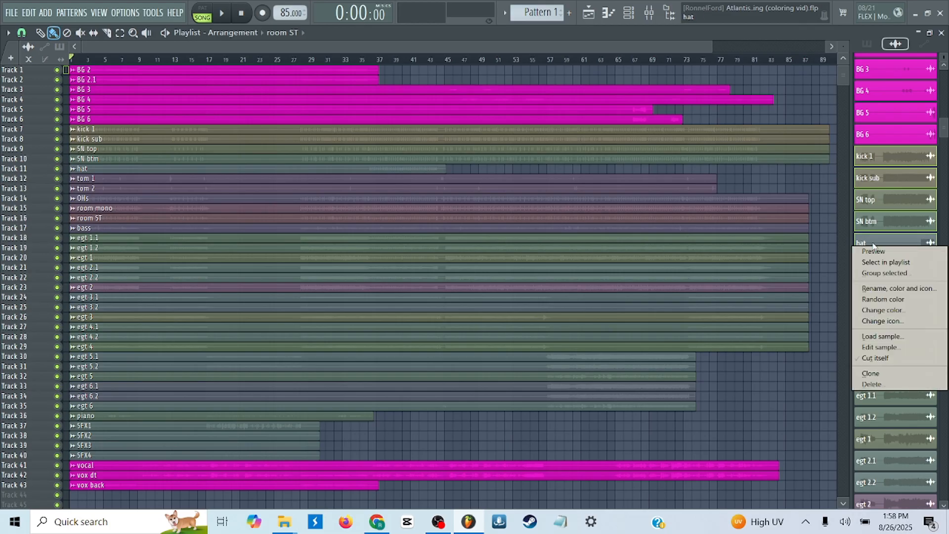
{"action": "left_click", "coordinate": [903, 310]}
{"action": "left_click", "coordinate": [770, 232]}
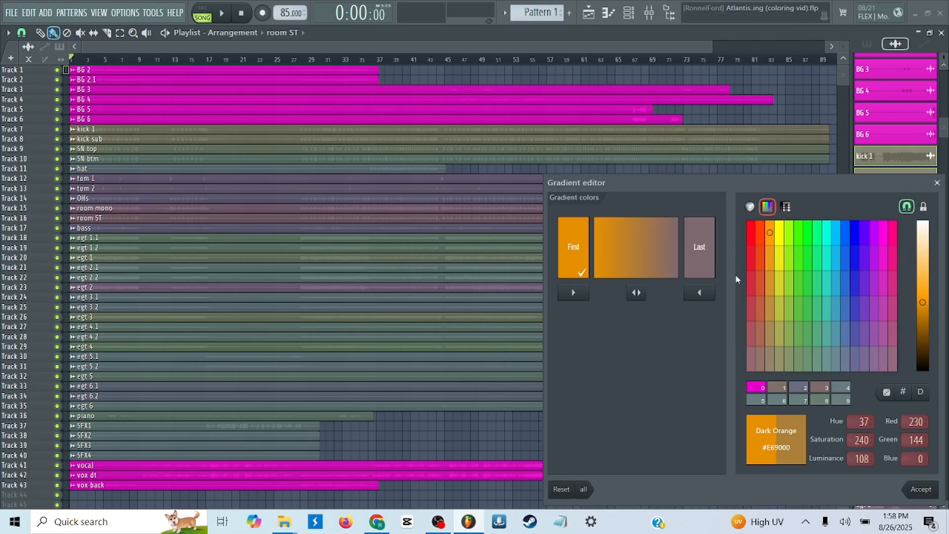
{"action": "left_click", "coordinate": [702, 249]}
{"action": "left_click", "coordinate": [770, 232]}
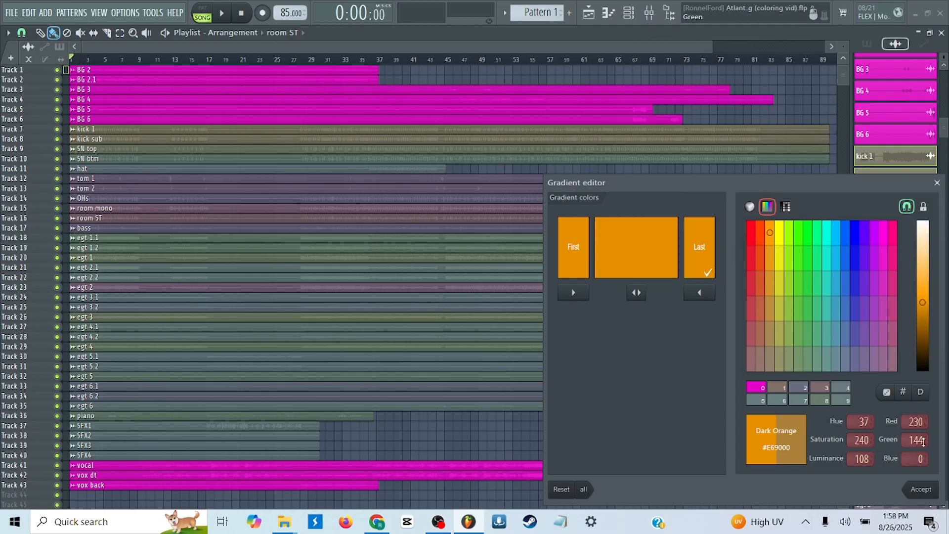
{"action": "left_click", "coordinate": [921, 489]}
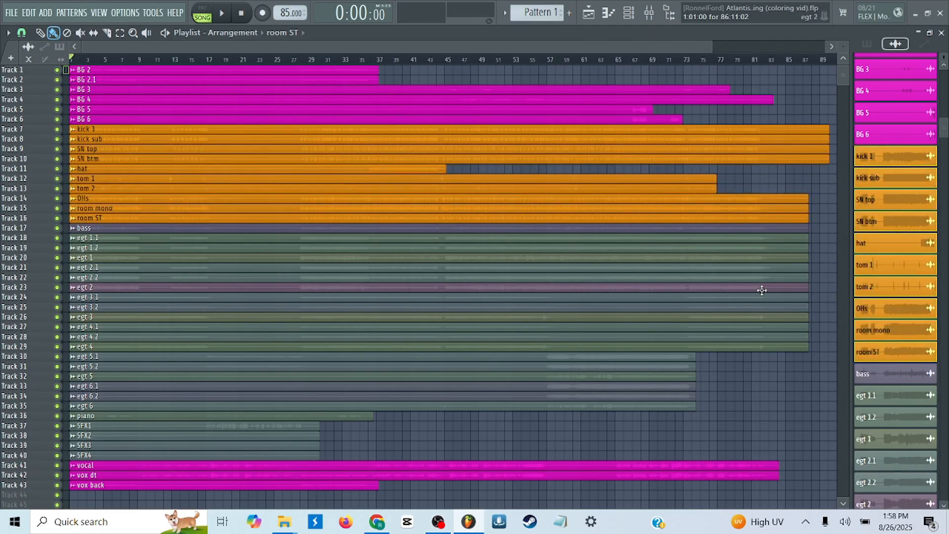
- Color the bass clip dark violet #AC00E6 after trying orange red, medium blue and royal blue
{"action": "scroll", "coordinate": [898, 266], "scroll_direction": "down", "scroll_amount": 3}
{"action": "left_click", "coordinate": [897, 253]}
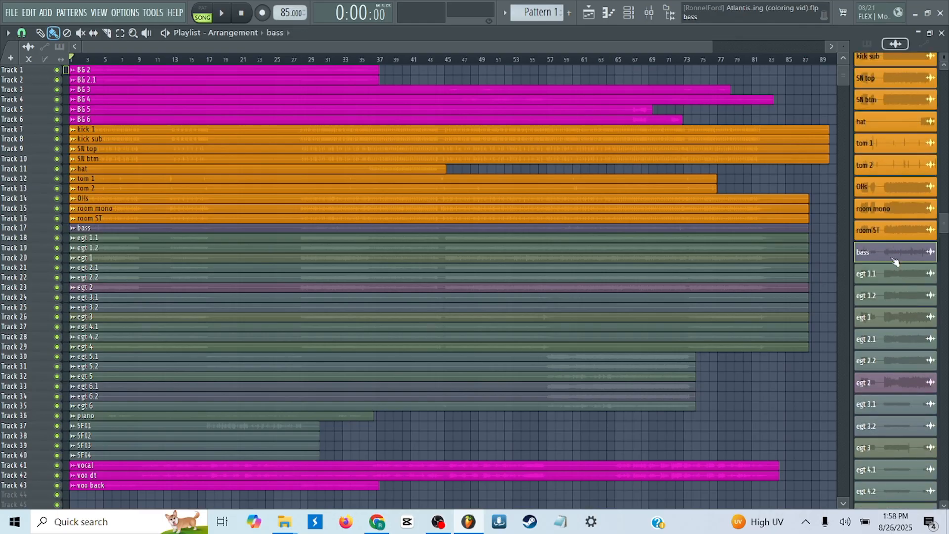
{"action": "right_click", "coordinate": [896, 254]}
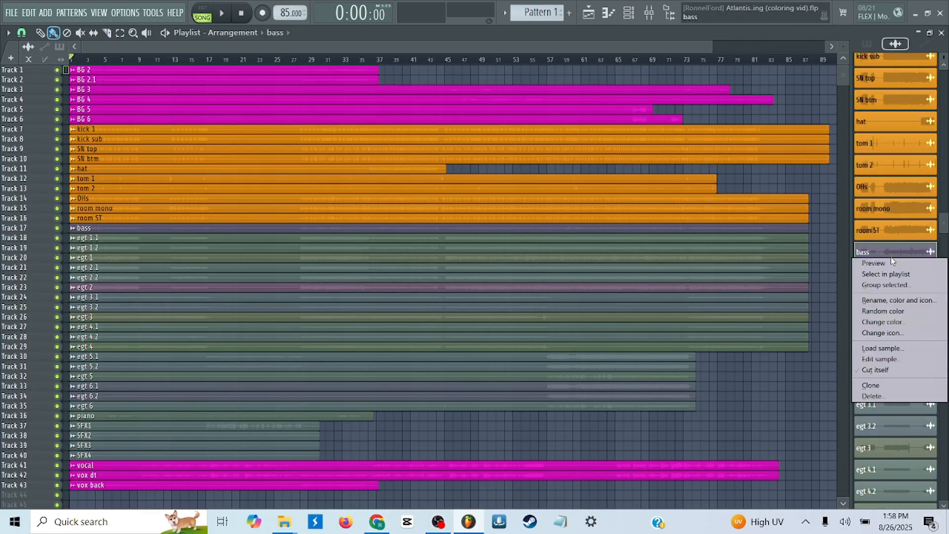
{"action": "left_click", "coordinate": [903, 320]}
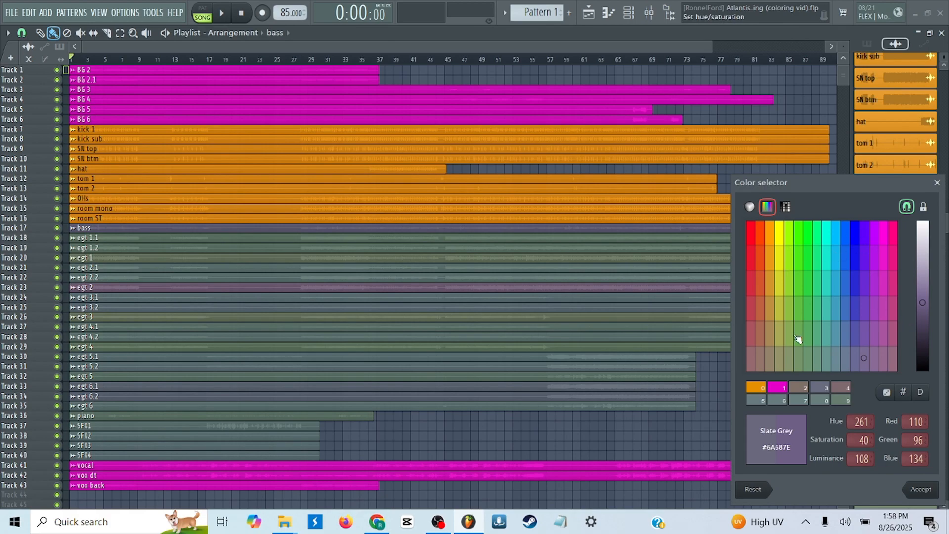
{"action": "left_click", "coordinate": [767, 250]}
{"action": "left_click", "coordinate": [759, 234]}
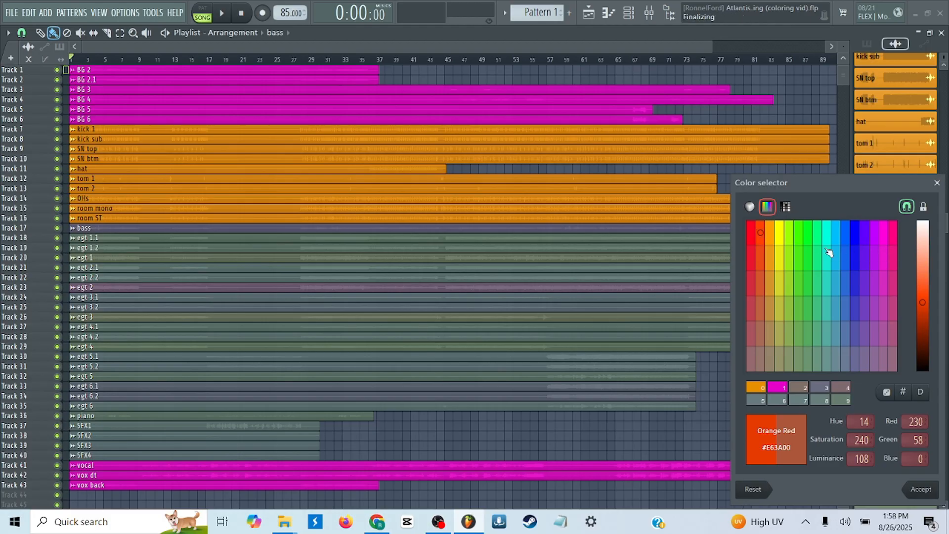
{"action": "left_click", "coordinate": [868, 238]}
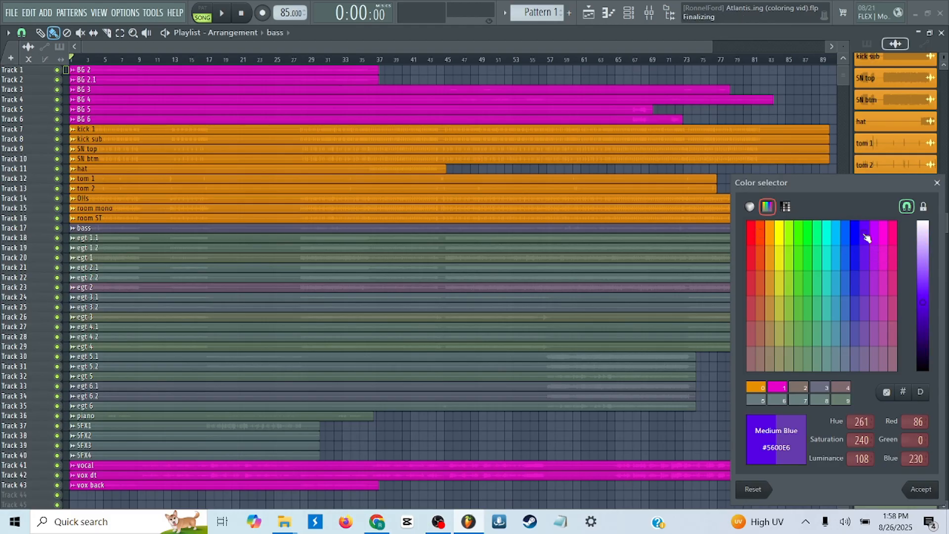
{"action": "left_click", "coordinate": [855, 236]}
{"action": "left_click", "coordinate": [846, 235]}
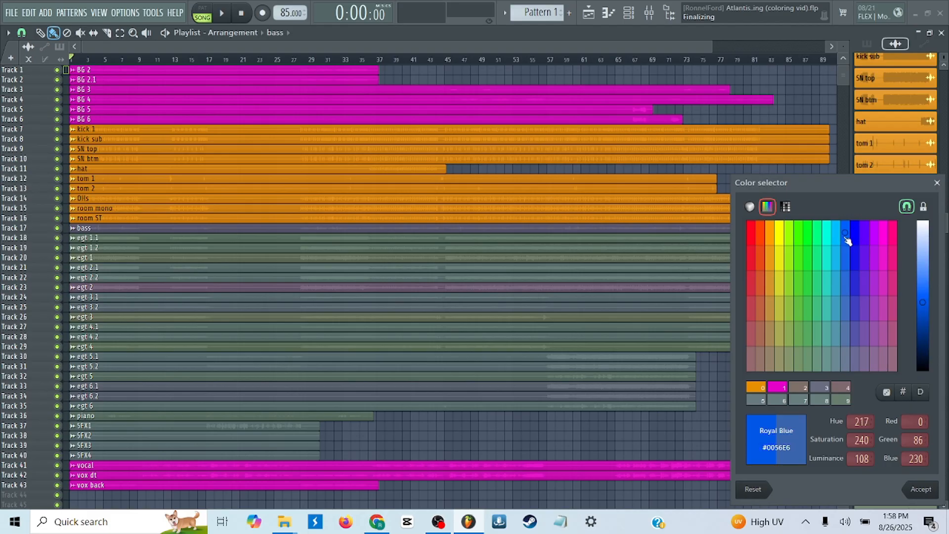
{"action": "left_click", "coordinate": [874, 234]}
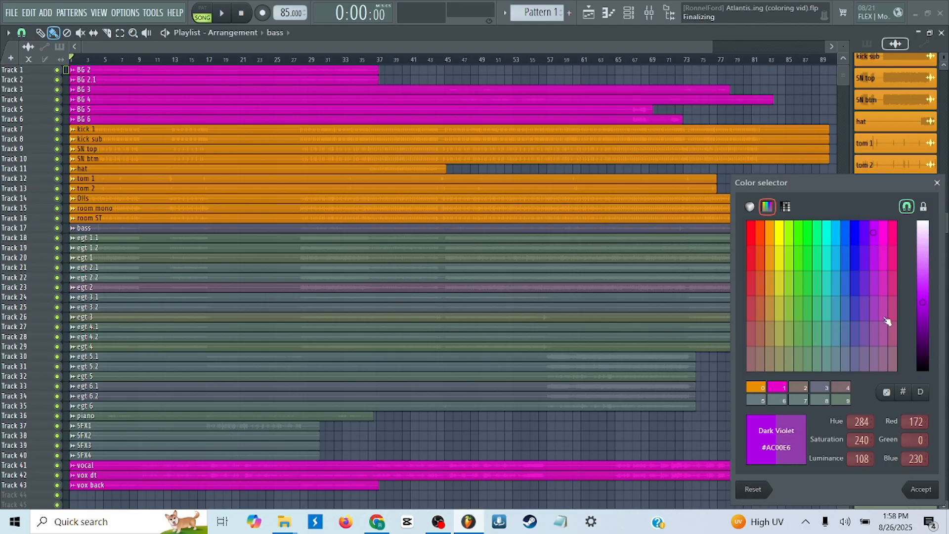
{"action": "left_click", "coordinate": [919, 490]}
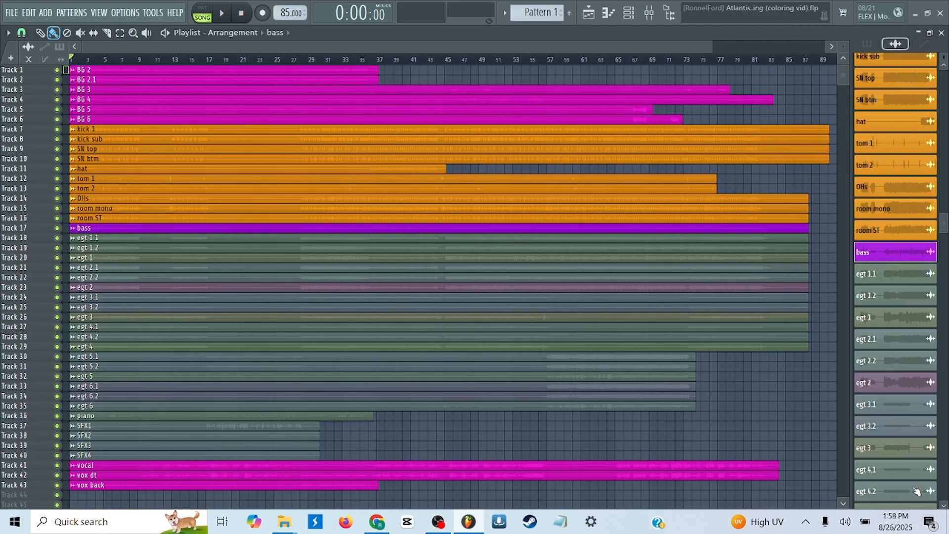
- Color all the egt clips from egt 1.1 through egt 6 solid lawn green #3AE600, using it for both the first and last gradient colors
{"action": "scroll", "coordinate": [888, 208], "scroll_direction": "down", "scroll_amount": 3}
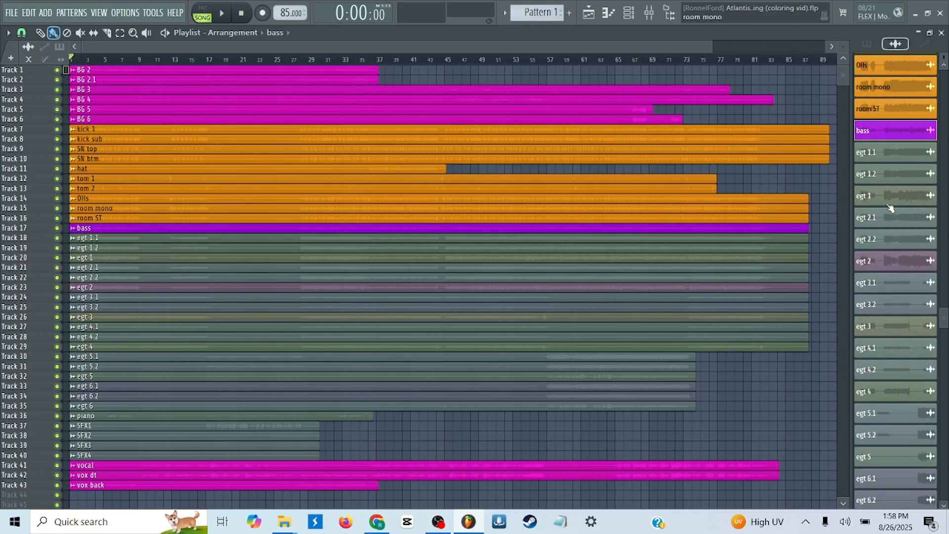
{"action": "left_click", "coordinate": [874, 154]}
{"action": "scroll", "coordinate": [874, 157], "scroll_direction": "down", "scroll_amount": 2}
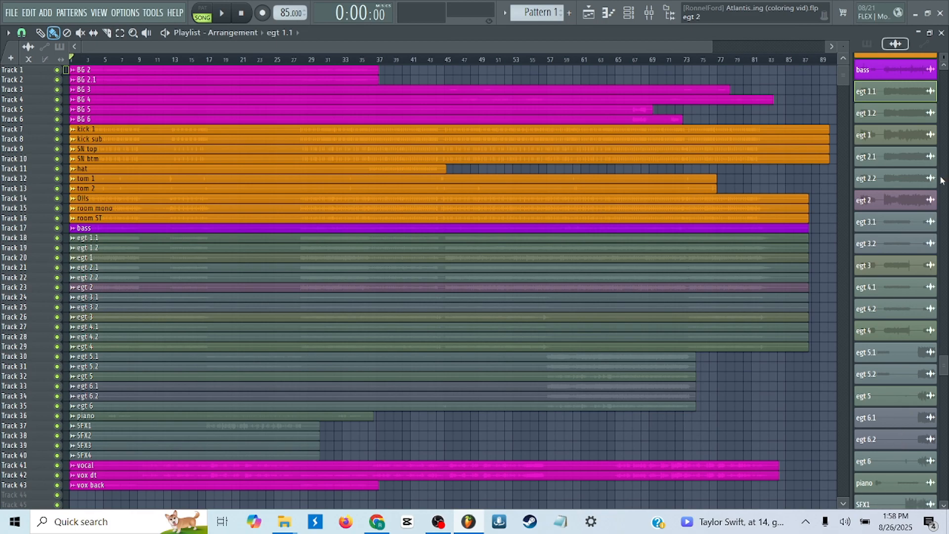
{"action": "left_click", "coordinate": [894, 123], "text": "ctrl"}
{"action": "left_click", "coordinate": [890, 140], "text": "ctrl"}
{"action": "left_click", "coordinate": [890, 159], "text": "ctrl"}
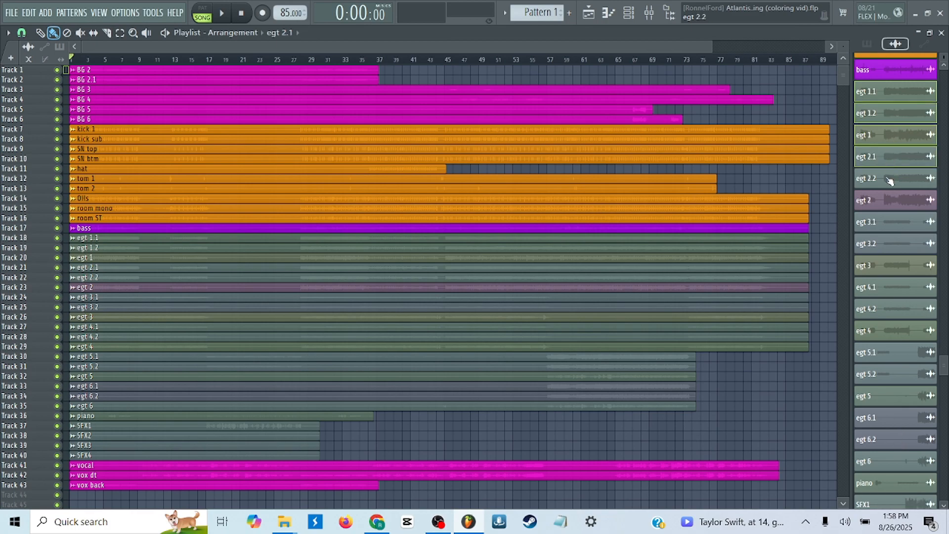
{"action": "left_click", "coordinate": [890, 182], "text": "ctrl"}
{"action": "left_click", "coordinate": [883, 210], "text": "ctrl"}
{"action": "left_click", "coordinate": [882, 227], "text": "ctrl"}
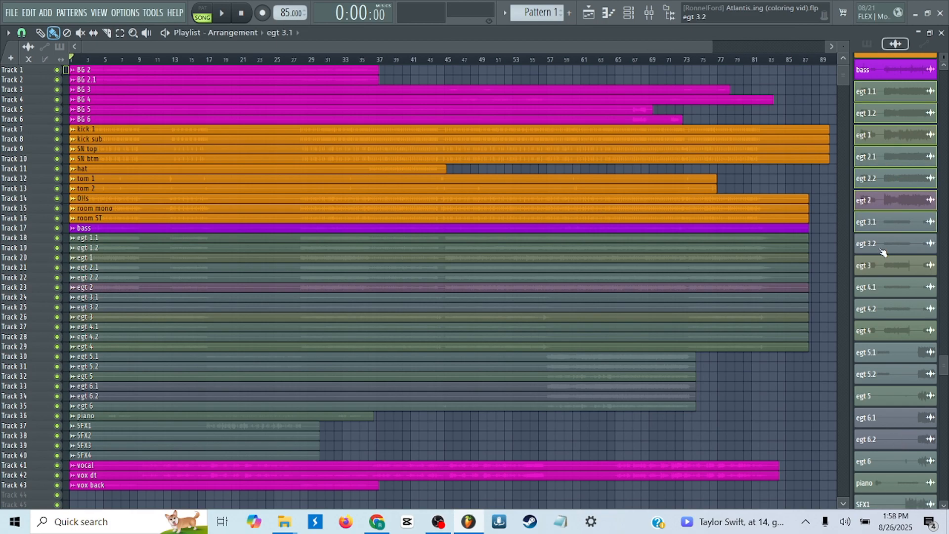
{"action": "left_click", "coordinate": [882, 251], "text": "ctrl"}
{"action": "left_click", "coordinate": [884, 267], "text": "ctrl"}
{"action": "left_click", "coordinate": [881, 292], "text": "ctrl"}
{"action": "left_click", "coordinate": [883, 312], "text": "ctrl"}
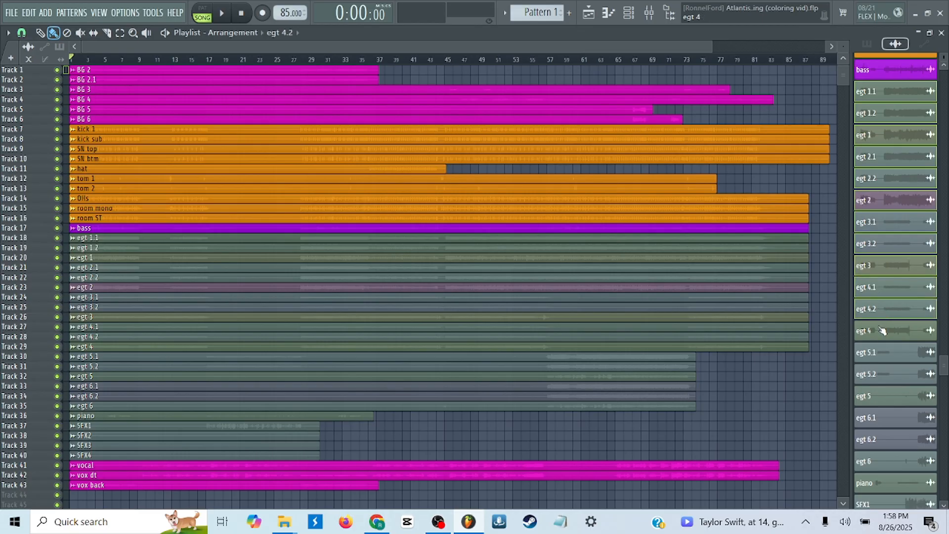
{"action": "left_click", "coordinate": [882, 330], "text": "ctrl"}
{"action": "left_click", "coordinate": [883, 353], "text": "ctrl"}
{"action": "left_click", "coordinate": [879, 377], "text": "ctrl"}
{"action": "left_click", "coordinate": [882, 397], "text": "ctrl"}
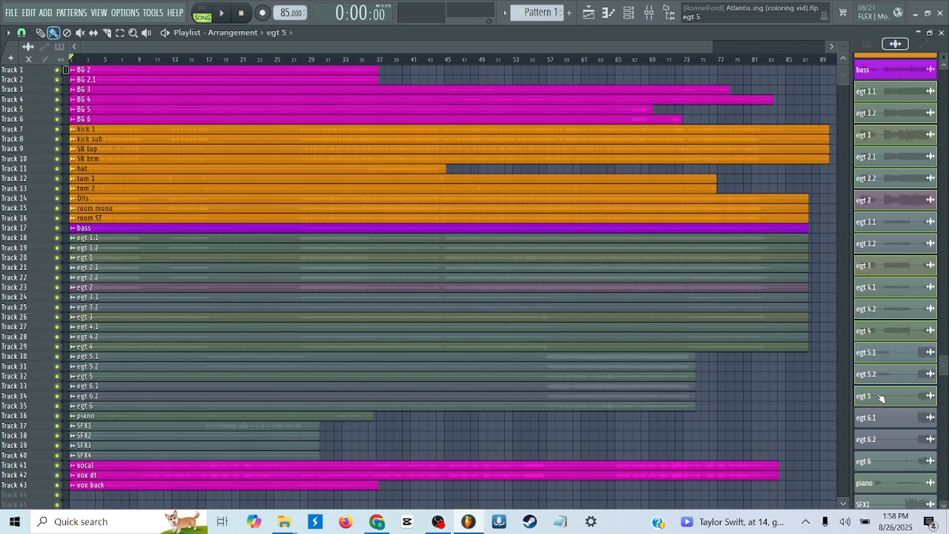
{"action": "left_click", "coordinate": [879, 424], "text": "ctrl"}
{"action": "left_click", "coordinate": [883, 441], "text": "ctrl"}
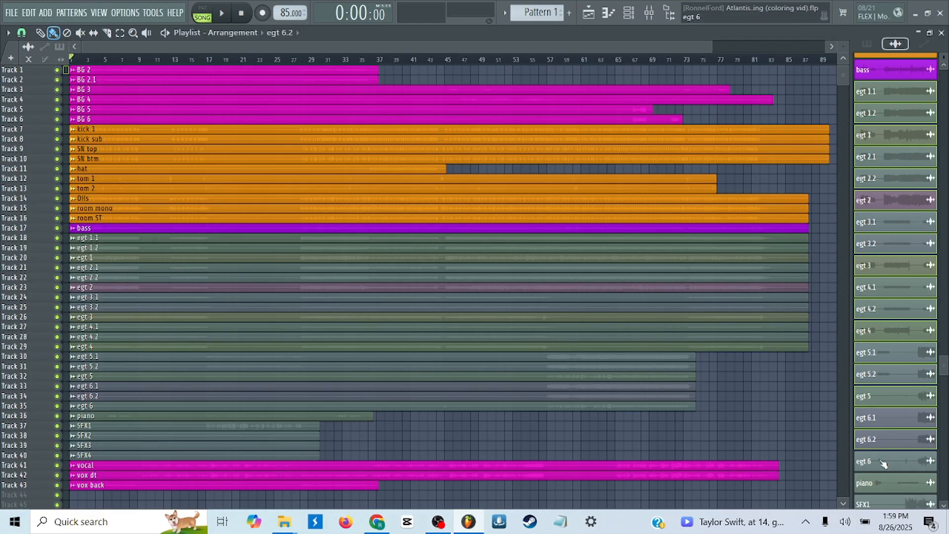
{"action": "left_click", "coordinate": [884, 463], "text": "ctrl"}
{"action": "right_click", "coordinate": [896, 203]}
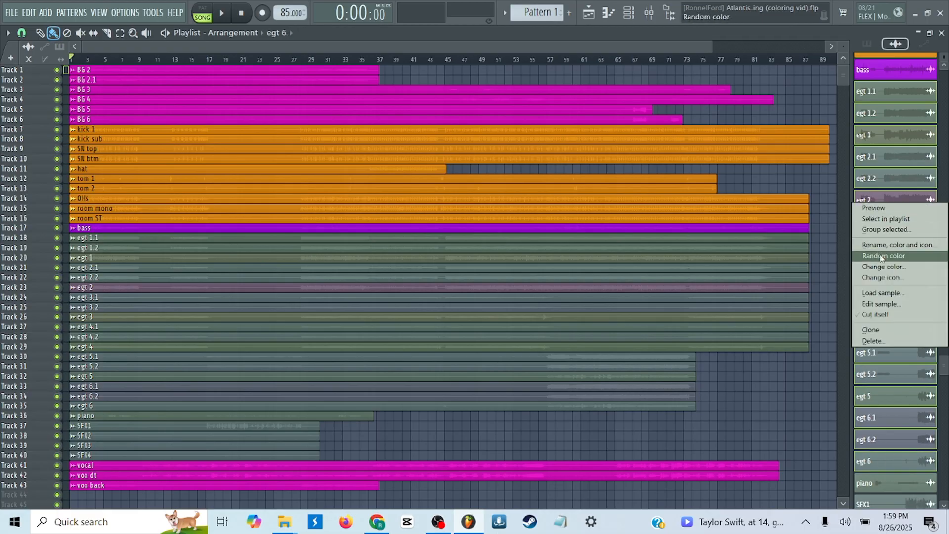
{"action": "left_click", "coordinate": [883, 266]}
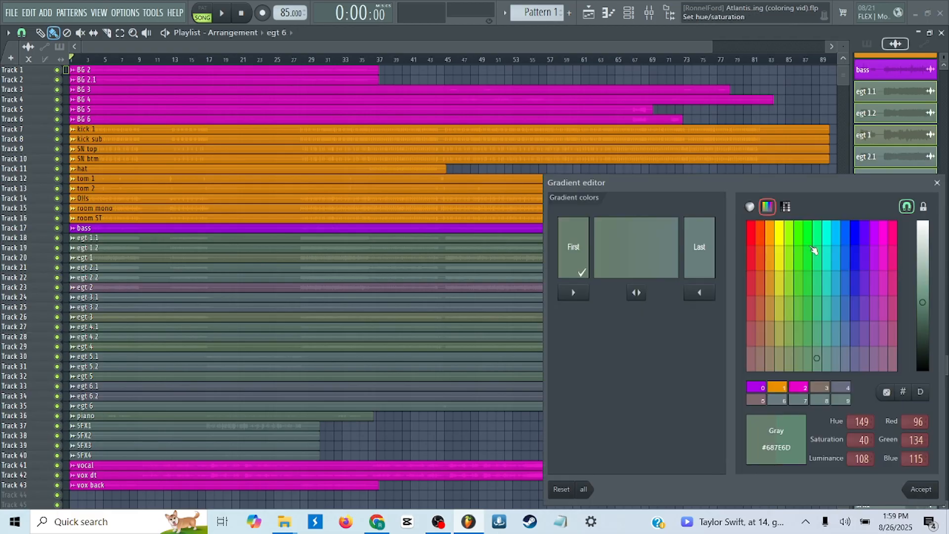
{"action": "left_click", "coordinate": [799, 233]}
{"action": "left_click", "coordinate": [807, 233]}
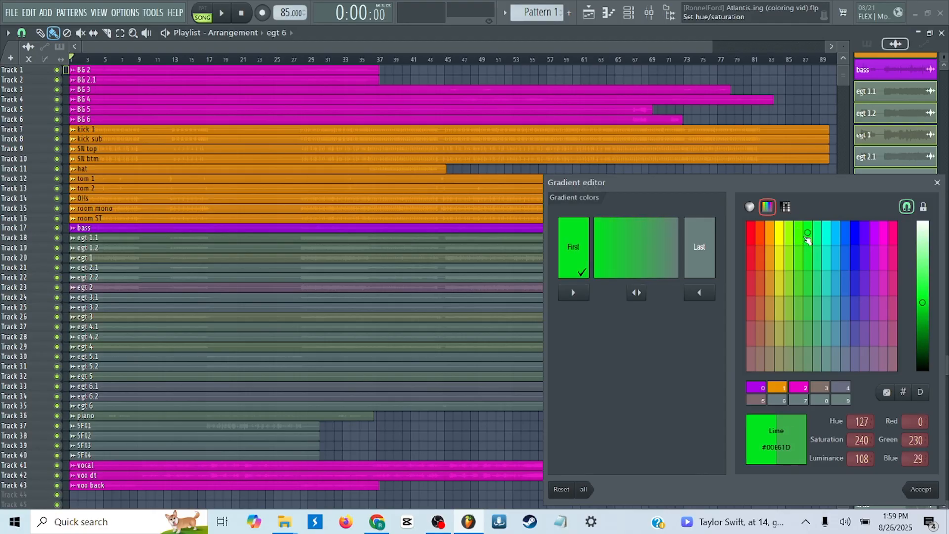
{"action": "left_click", "coordinate": [803, 244]}
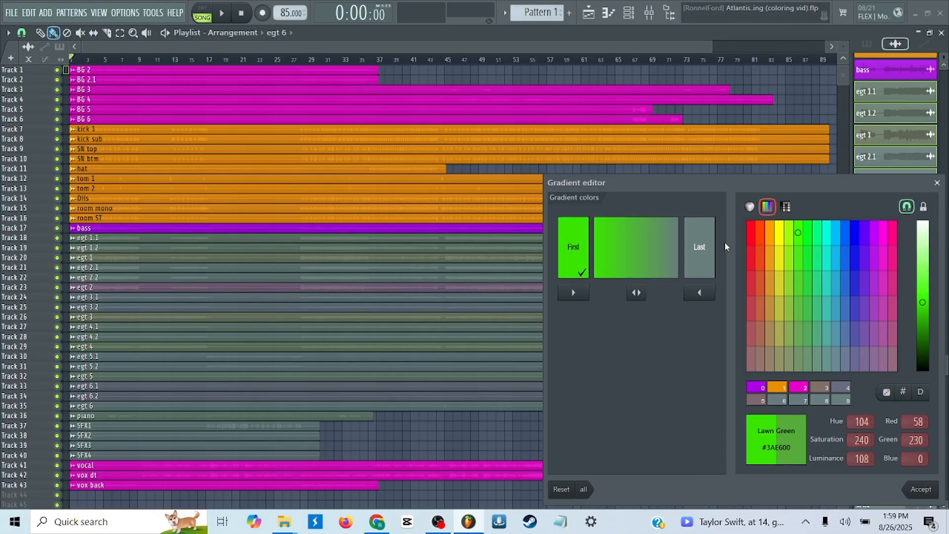
{"action": "left_click", "coordinate": [699, 247]}
{"action": "left_click", "coordinate": [803, 243]}
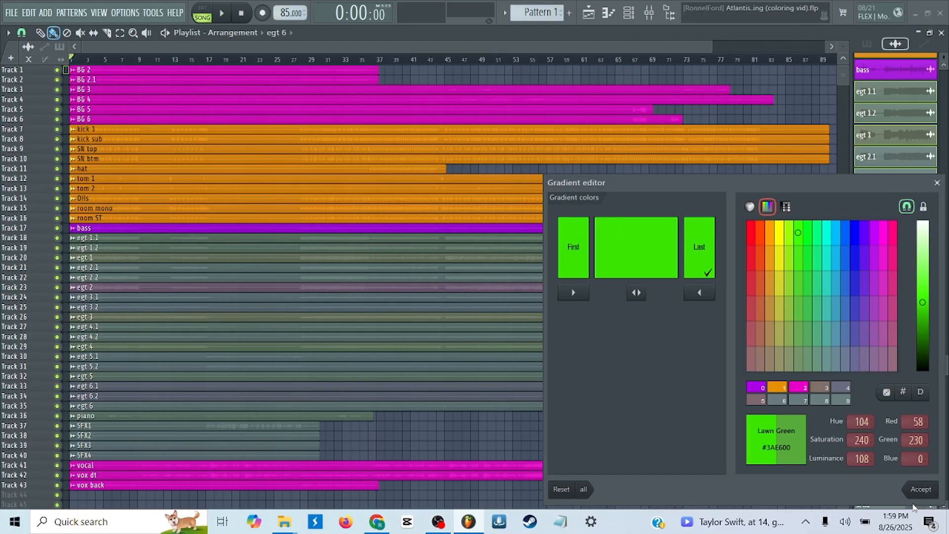
{"action": "left_click", "coordinate": [921, 489]}
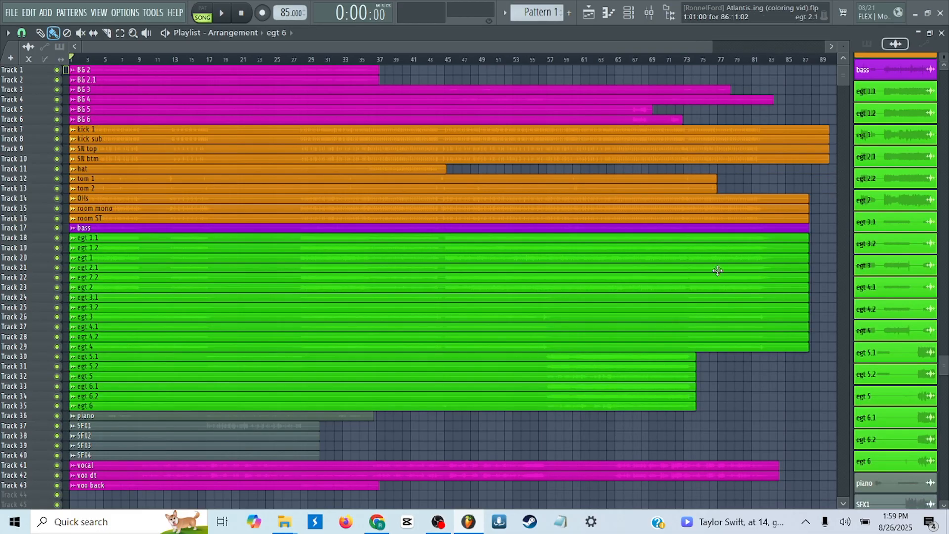
- Color the piano and SFX1 to SFX4 clips slate grey #686B7E, using it for both the first and last gradient colors
{"action": "scroll", "coordinate": [717, 270], "scroll_direction": "down", "scroll_amount": 3}
{"action": "scroll", "coordinate": [716, 266], "scroll_direction": "up", "scroll_amount": 3}
{"action": "scroll", "coordinate": [905, 326], "scroll_direction": "down", "scroll_amount": 5}
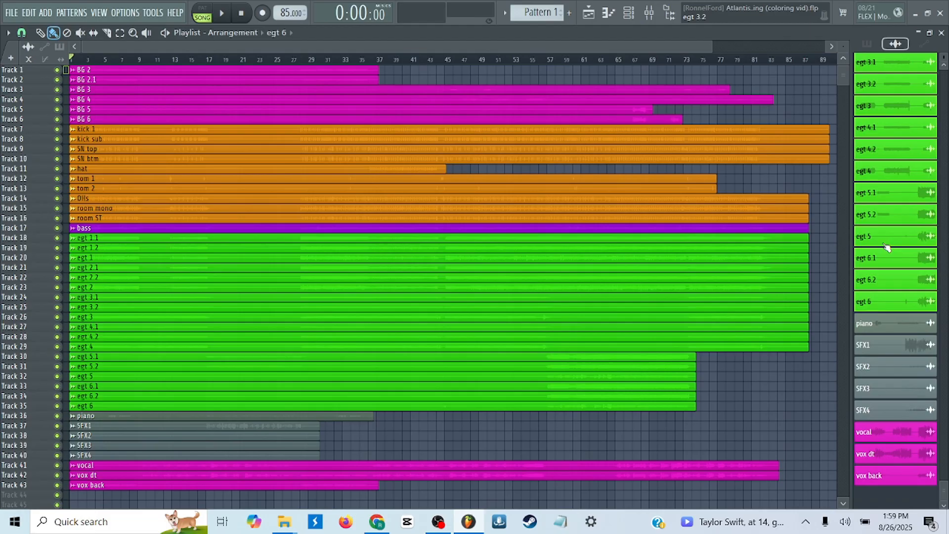
{"action": "left_click", "coordinate": [904, 326]}
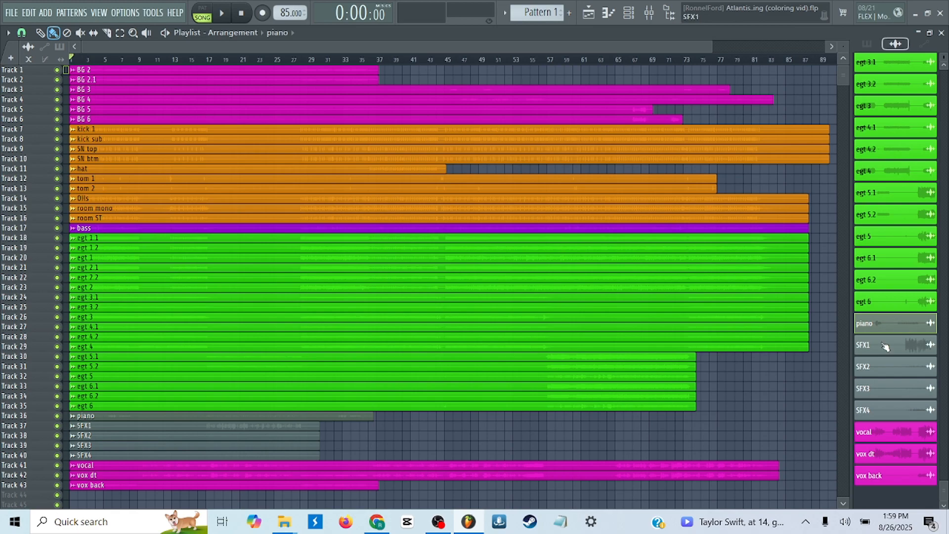
{"action": "left_click", "coordinate": [900, 415], "text": "shift"}
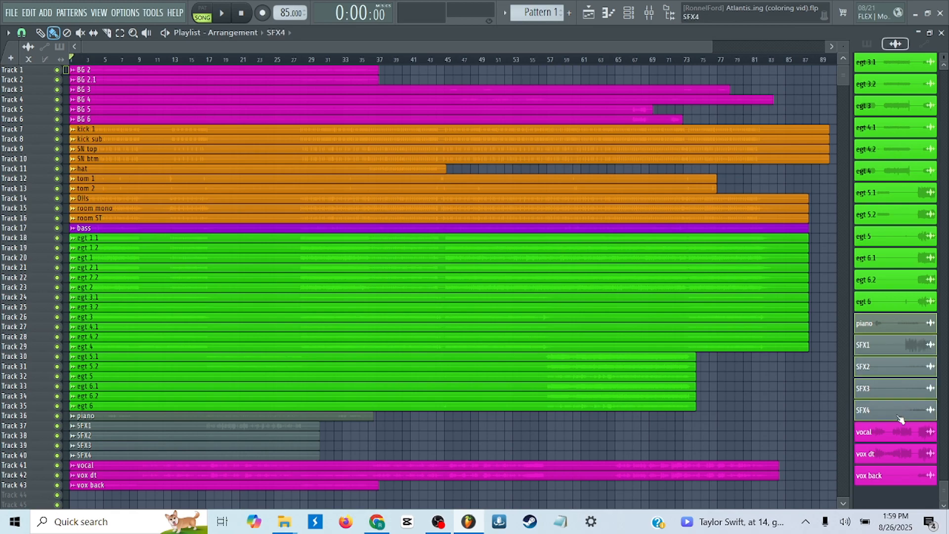
{"action": "right_click", "coordinate": [894, 330]}
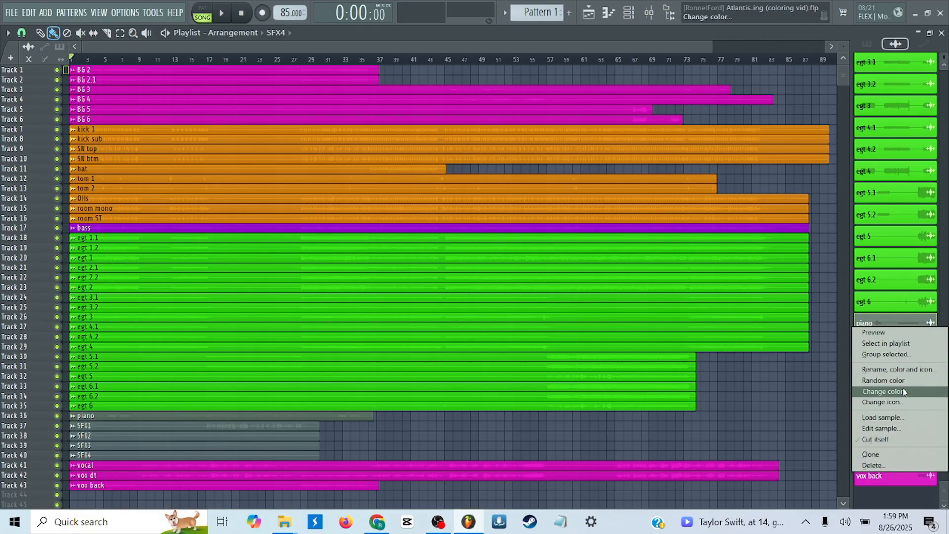
{"action": "left_click", "coordinate": [904, 391]}
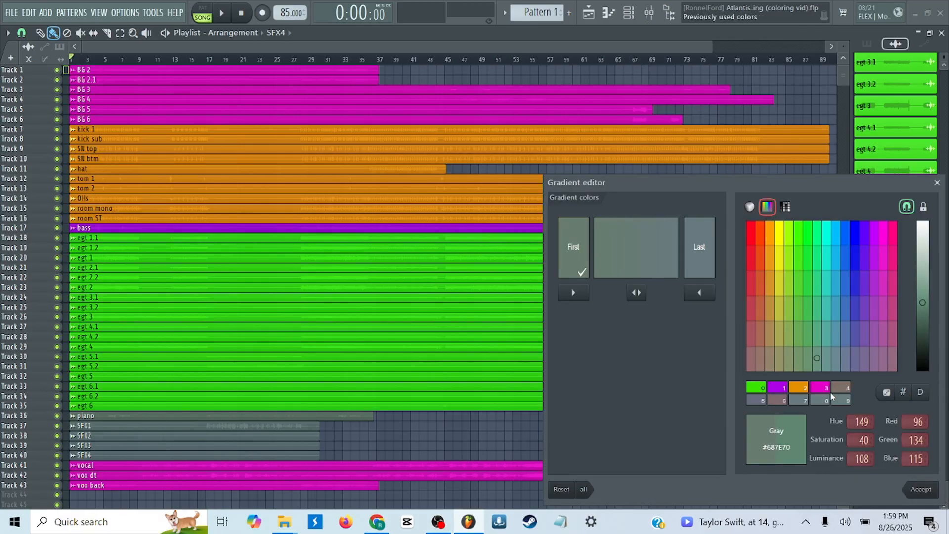
{"action": "left_click", "coordinate": [757, 403]}
{"action": "left_click", "coordinate": [699, 247]}
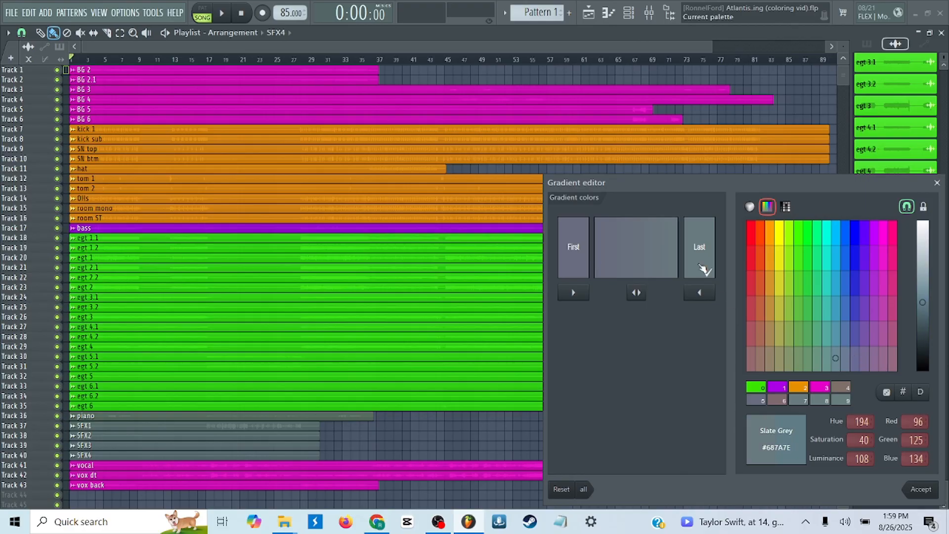
{"action": "left_click", "coordinate": [762, 403]}
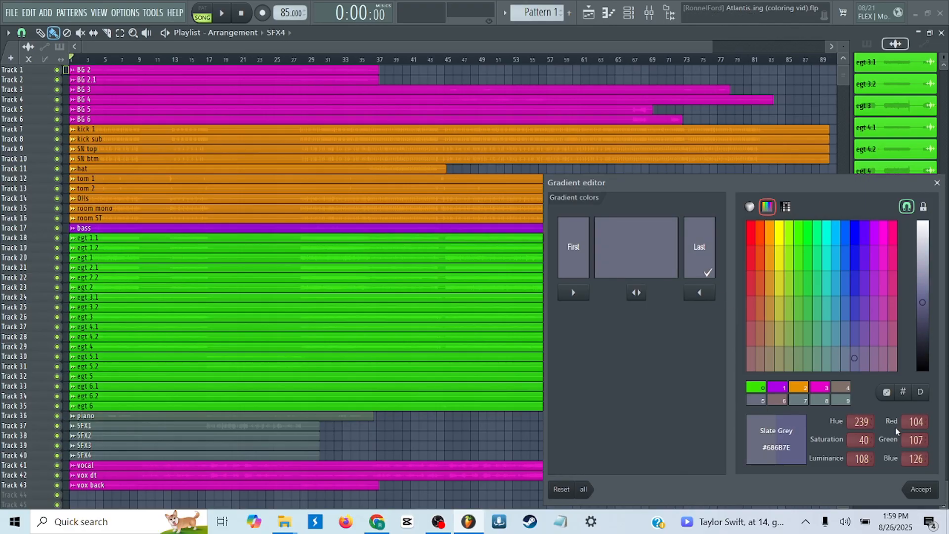
{"action": "left_click", "coordinate": [921, 488]}
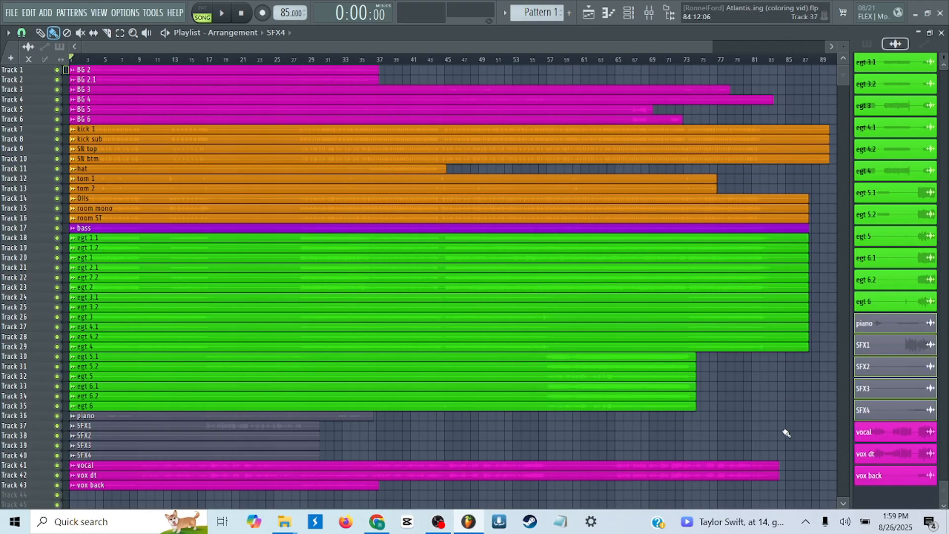
- Move all clips from kick 1 through vox back down 12 tracks in the playlist, placing kick 1 on track 19
{"action": "scroll", "coordinate": [506, 215], "scroll_direction": "down", "scroll_amount": 2}
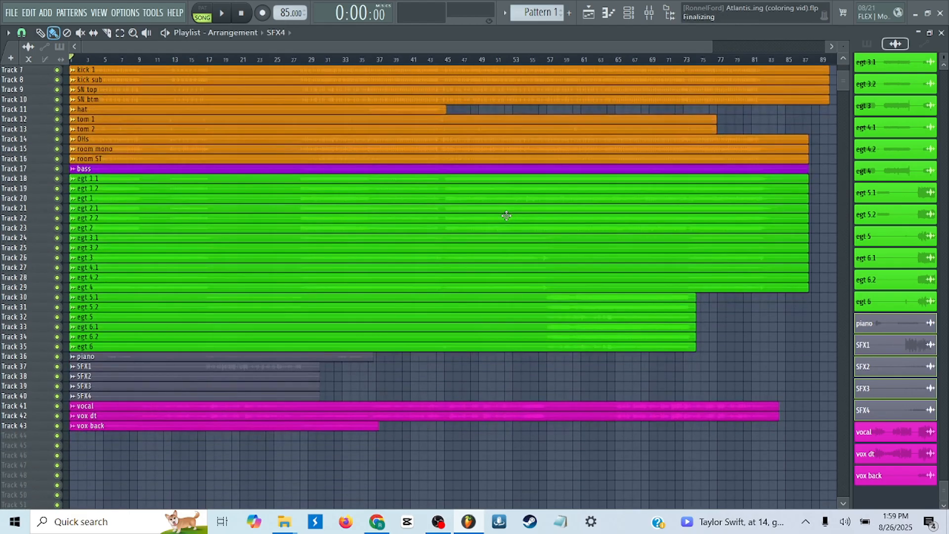
{"action": "scroll", "coordinate": [506, 216], "scroll_direction": "up", "scroll_amount": 2}
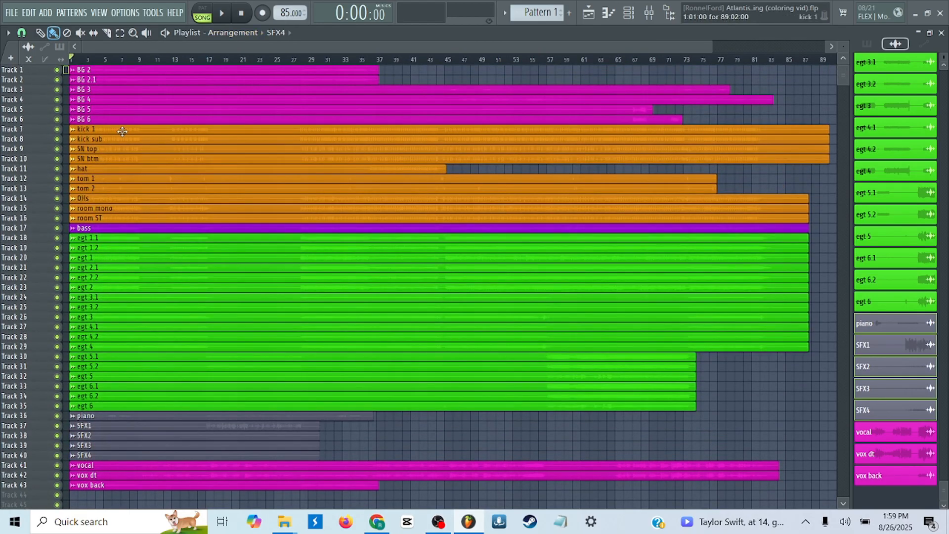
{"action": "scroll", "coordinate": [99, 97], "scroll_direction": "down", "scroll_amount": 1}
{"action": "scroll", "coordinate": [99, 97], "scroll_direction": "up", "scroll_amount": 1}
{"action": "key", "text": "e"}
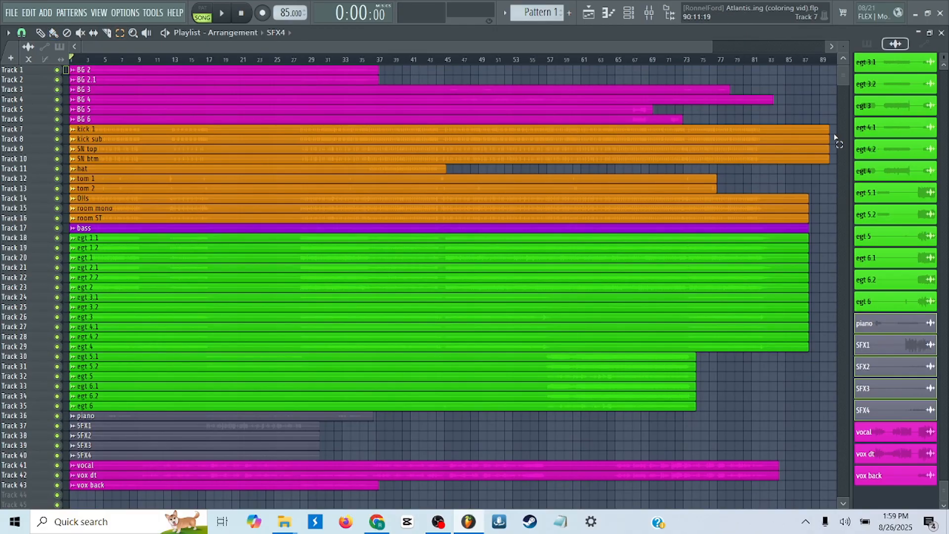
{"action": "left_click_drag", "start_coordinate": [834, 126], "coordinate": [168, 496]}
{"action": "key", "text": "shift+Down"}
{"action": "key", "text": "shift+Down"}
{"action": "key", "text": "shift+Down"}
{"action": "key", "text": "shift+Down"}
{"action": "key", "text": "shift+Down"}
{"action": "key", "text": "shift+Down"}
{"action": "key", "text": "shift+Down"}
{"action": "key", "text": "shift+Down"}
{"action": "key", "text": "shift+Down"}
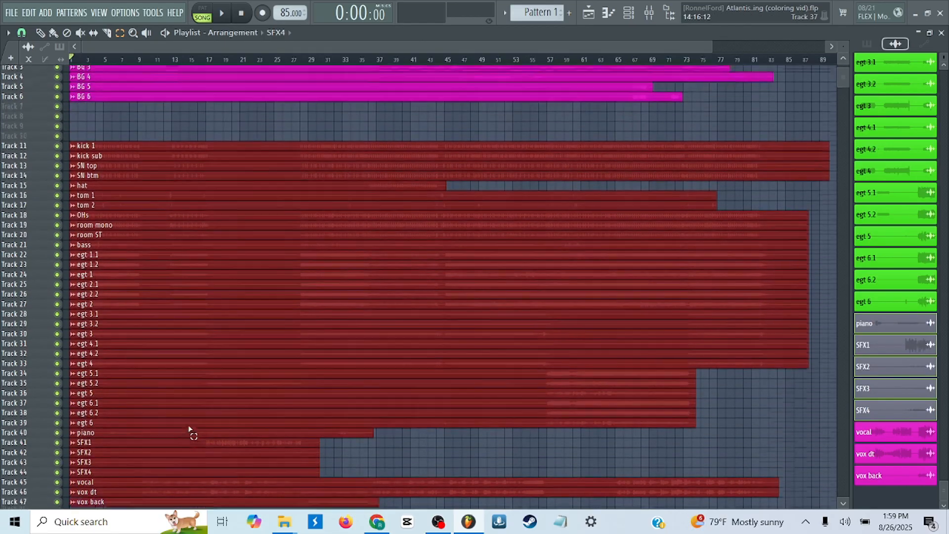
{"action": "key", "text": "shift+Down"}
{"action": "key", "text": "shift+Down"}
{"action": "key", "text": "shift+Down"}
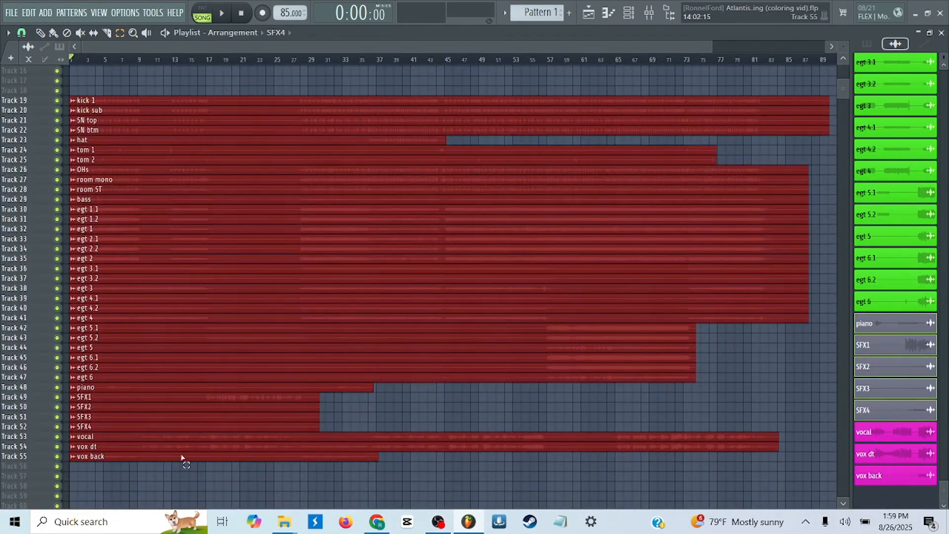
{"action": "left_click", "coordinate": [173, 475]}
- Move the vocal, vox dt and vox back clips up to tracks 7 to 9, directly below BG 6
{"action": "left_click_drag", "start_coordinate": [127, 481], "coordinate": [148, 435]}
{"action": "scroll", "coordinate": [147, 445], "scroll_direction": "up", "scroll_amount": 4}
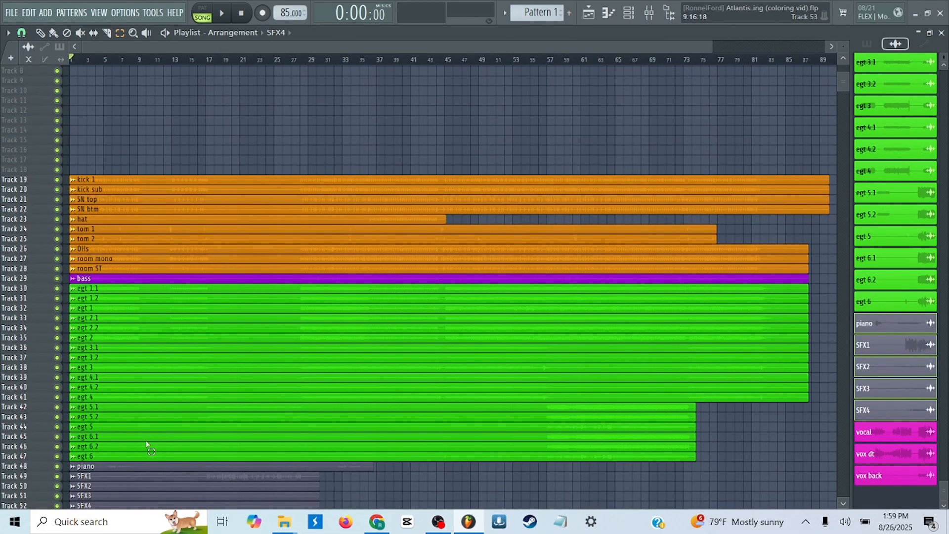
{"action": "key", "text": "shift+Up"}
{"action": "key", "text": "shift+Up"}
{"action": "key", "text": "shift+Up"}
{"action": "key", "text": "shift+Up"}
{"action": "key", "text": "shift+Up"}
{"action": "key", "text": "shift+Up"}
{"action": "key", "text": "shift+Up"}
{"action": "key", "text": "shift+Up"}
{"action": "key", "text": "shift+Up"}
{"action": "key", "text": "shift+Up"}
{"action": "key", "text": "shift+Up"}
{"action": "key", "text": "shift+Up"}
{"action": "key", "text": "shift+Up"}
{"action": "key", "text": "shift+Up"}
{"action": "key", "text": "shift+Up"}
{"action": "key", "text": "shift+Up"}
{"action": "key", "text": "shift+Up"}
{"action": "key", "text": "shift+Up"}
{"action": "key", "text": "shift+Up"}
{"action": "key", "text": "shift+Up"}
{"action": "key", "text": "shift+Up"}
{"action": "key", "text": "shift+Up"}
{"action": "key", "text": "shift+Up"}
{"action": "key", "text": "shift+Up"}
{"action": "key", "text": "shift+Up"}
{"action": "key", "text": "shift+Up"}
{"action": "key", "text": "shift+Up"}
{"action": "key", "text": "shift+Up"}
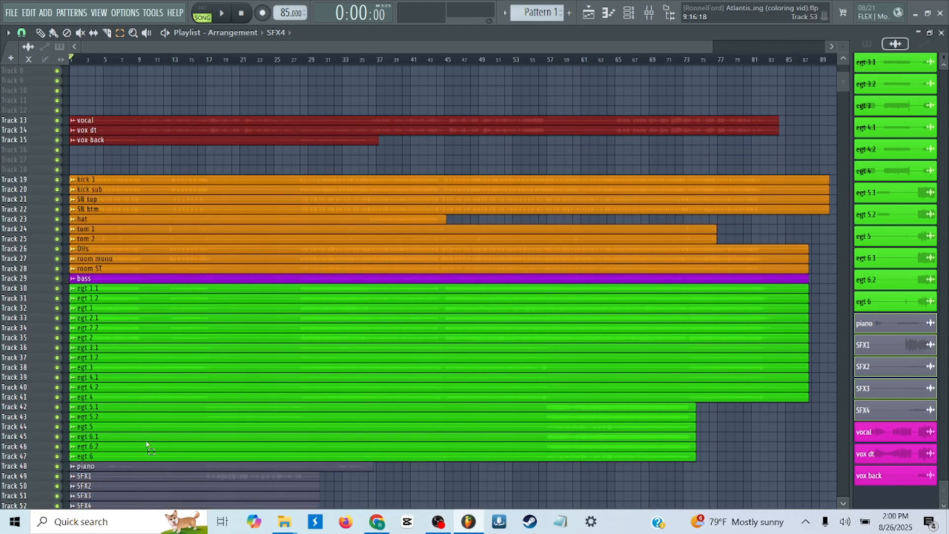
{"action": "scroll", "coordinate": [147, 445], "scroll_direction": "up", "scroll_amount": 4}
{"action": "key", "text": "shift+Up"}
{"action": "key", "text": "shift+Up"}
{"action": "key", "text": "shift+Up"}
{"action": "key", "text": "shift+Up"}
{"action": "key", "text": "shift+Up"}
{"action": "key", "text": "shift+Up"}
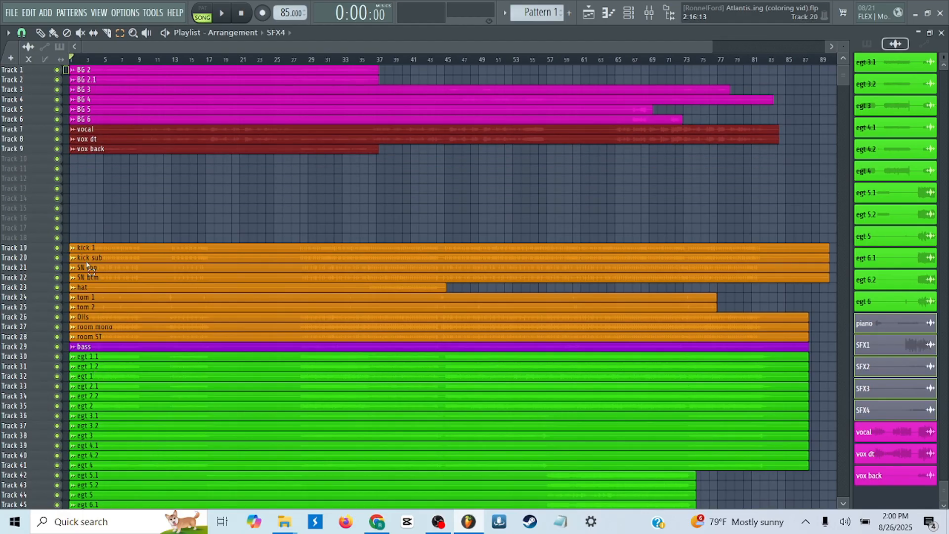
{"action": "left_click", "coordinate": [163, 142]}
{"action": "left_click", "coordinate": [141, 186]}
- Move all clips from kick 1 through SFX4 up nine tracks to start on track 10, directly below vox back
{"action": "scroll", "coordinate": [141, 186], "scroll_direction": "down", "scroll_amount": 3}
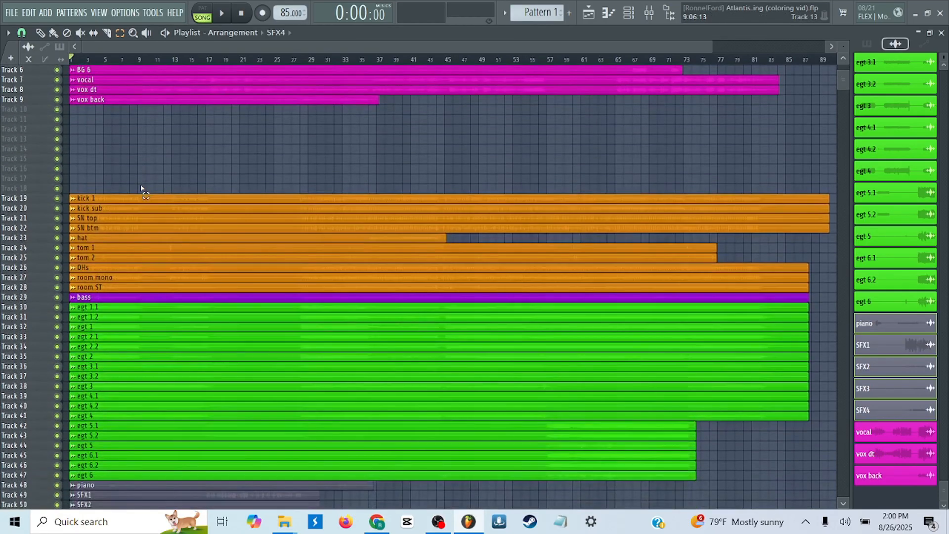
{"action": "scroll", "coordinate": [143, 190], "scroll_direction": "down", "scroll_amount": 3}
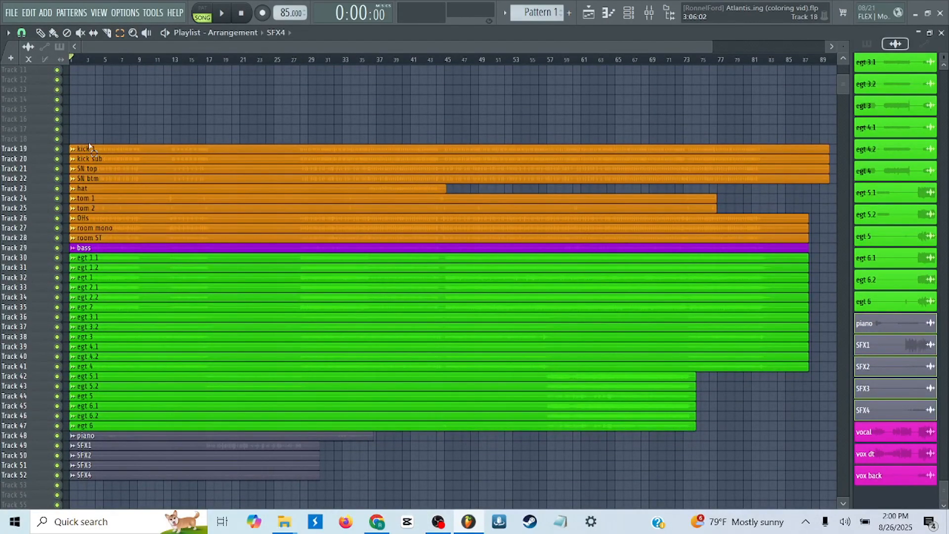
{"action": "left_click_drag", "start_coordinate": [82, 136], "coordinate": [229, 461]}
{"action": "scroll", "coordinate": [229, 461], "scroll_direction": "up", "scroll_amount": 12}
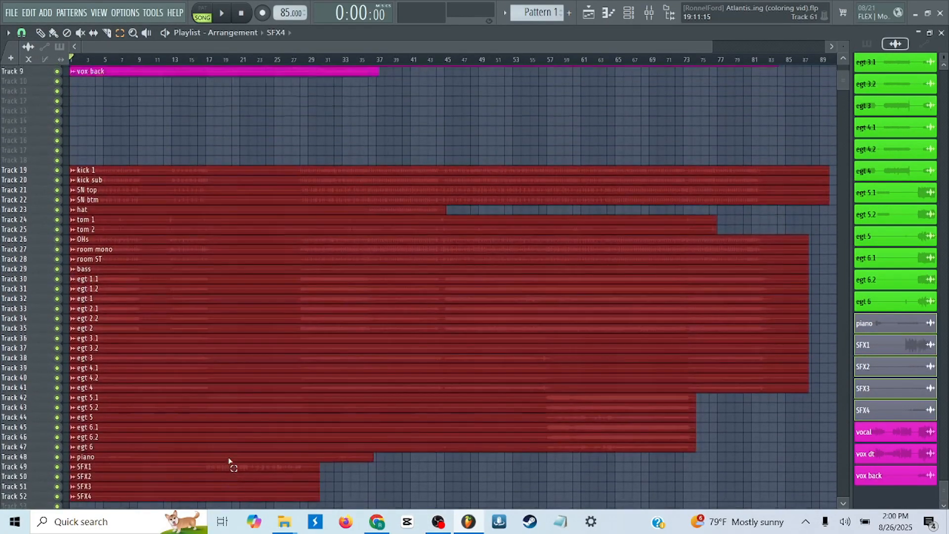
{"action": "key", "text": "shift+Up"}
{"action": "key", "text": "shift+Up"}
{"action": "key", "text": "shift+Up"}
{"action": "key", "text": "shift+Up"}
{"action": "key", "text": "shift+Up"}
{"action": "key", "text": "shift+Up"}
{"action": "key", "text": "shift+Up"}
{"action": "key", "text": "shift+Up"}
{"action": "key", "text": "shift+Up"}
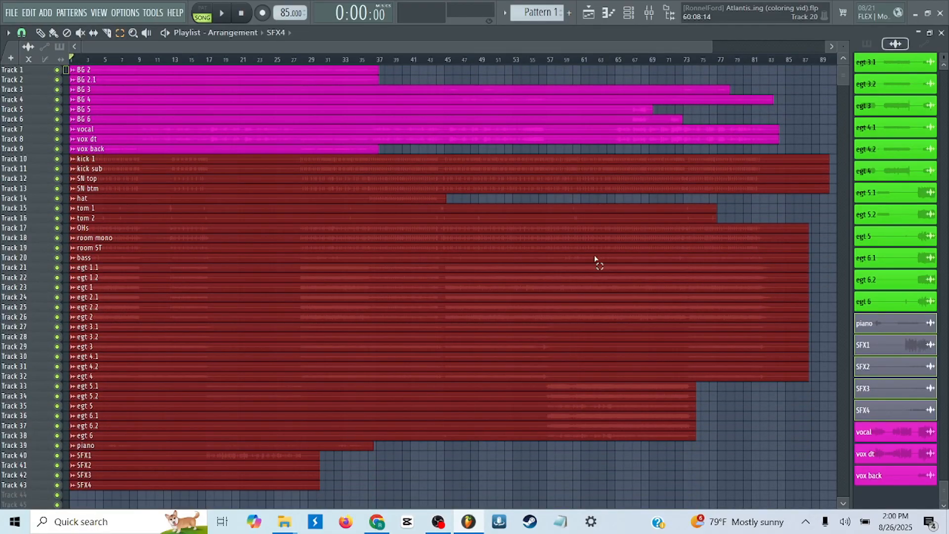
{"action": "left_click", "coordinate": [764, 233]}
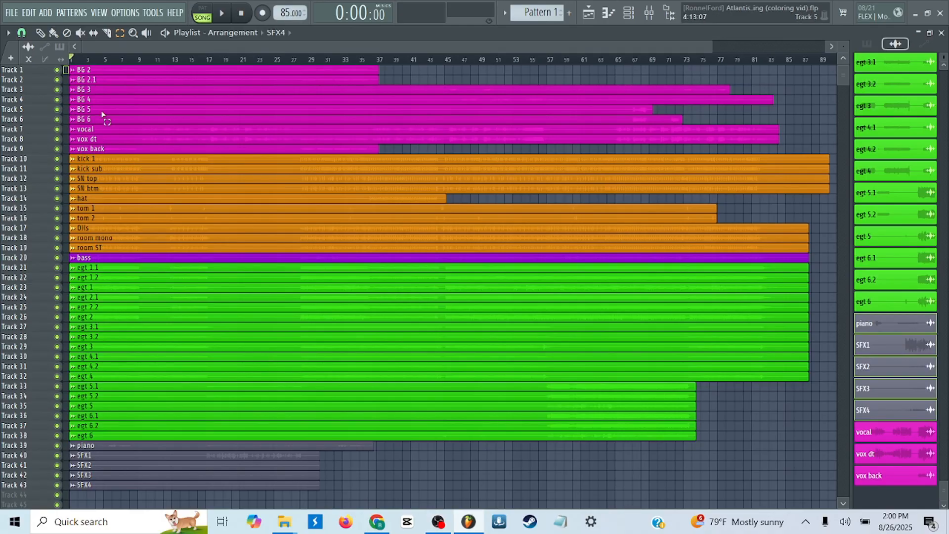
- Open the channel rack and select all of its channels
{"action": "scroll", "coordinate": [110, 197], "scroll_direction": "down", "scroll_amount": 3}
{"action": "scroll", "coordinate": [110, 197], "scroll_direction": "up", "scroll_amount": 3}
{"action": "scroll", "coordinate": [127, 116], "scroll_direction": "down", "scroll_amount": 6}
{"action": "scroll", "coordinate": [127, 117], "scroll_direction": "up", "scroll_amount": 5}
{"action": "scroll", "coordinate": [127, 116], "scroll_direction": "up", "scroll_amount": 1}
{"action": "key", "text": "F6"}
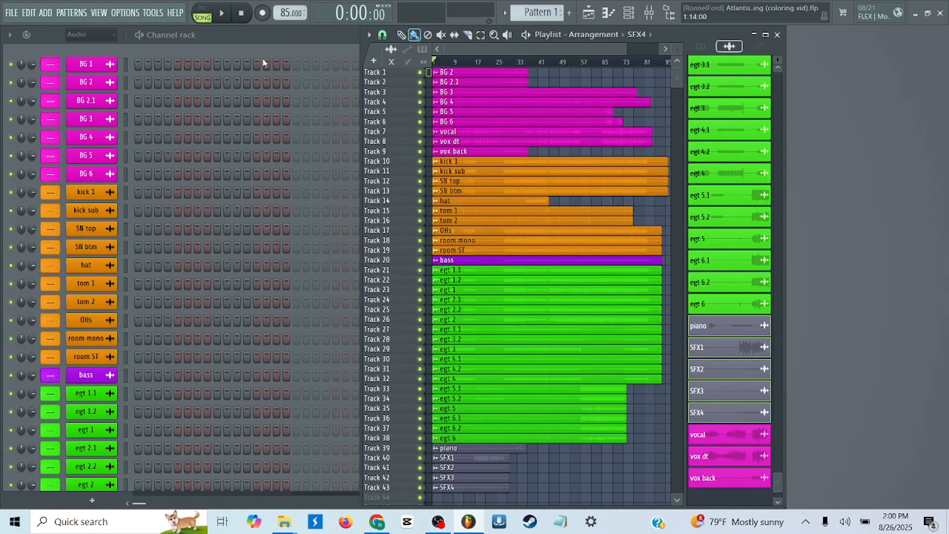
{"action": "left_click", "coordinate": [127, 63]}
{"action": "scroll", "coordinate": [127, 87], "scroll_direction": "down", "scroll_amount": 10}
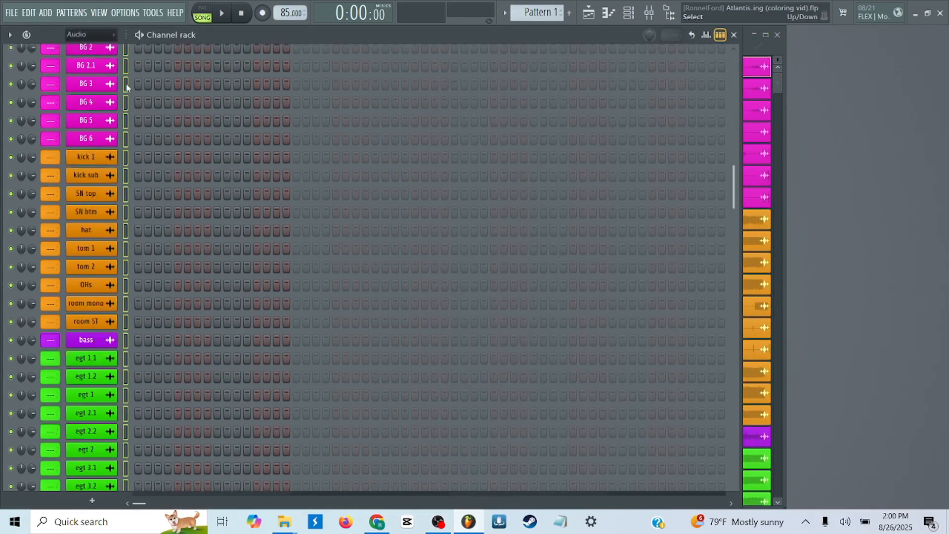
{"action": "scroll", "coordinate": [128, 87], "scroll_direction": "up", "scroll_amount": 10}
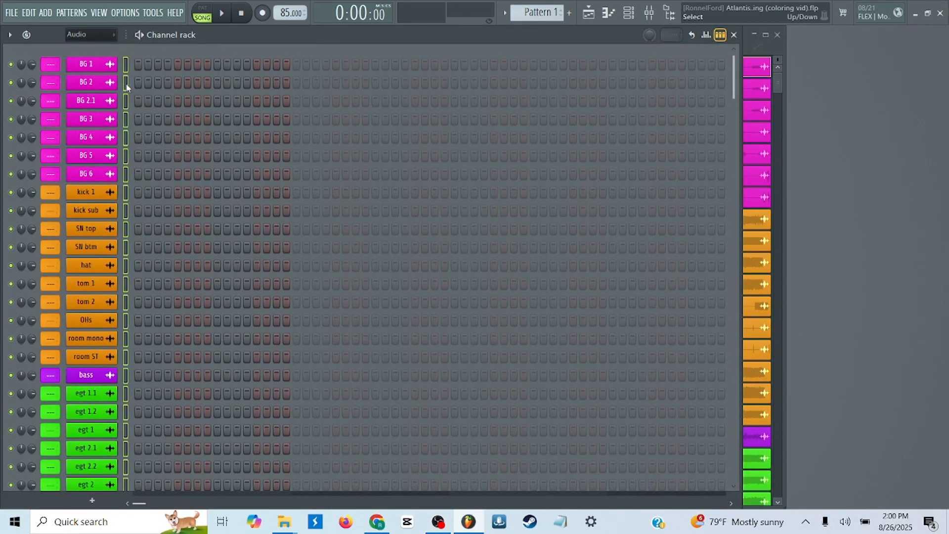
- Route all the selected channels to consecutive mixer tracks starting from Insert 1
{"action": "left_click", "coordinate": [649, 13]}
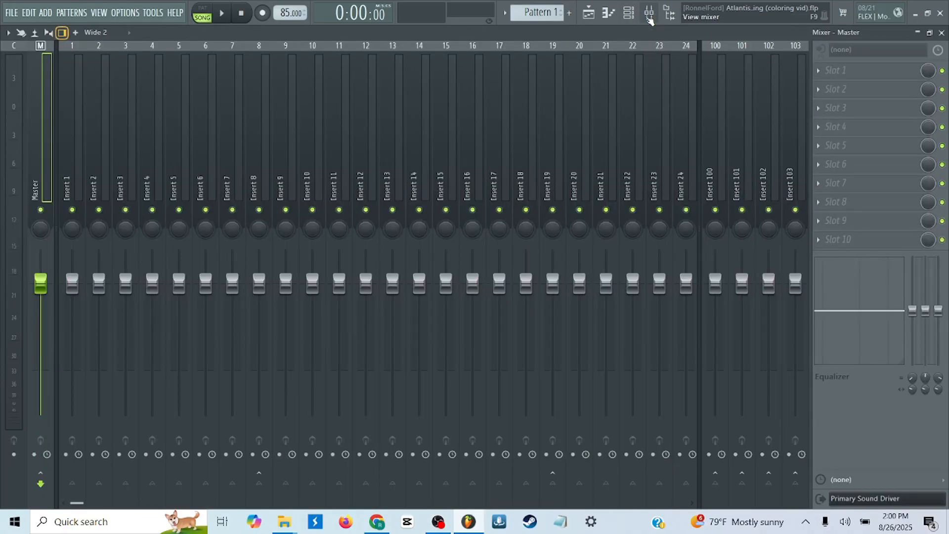
{"action": "left_click", "coordinate": [649, 14]}
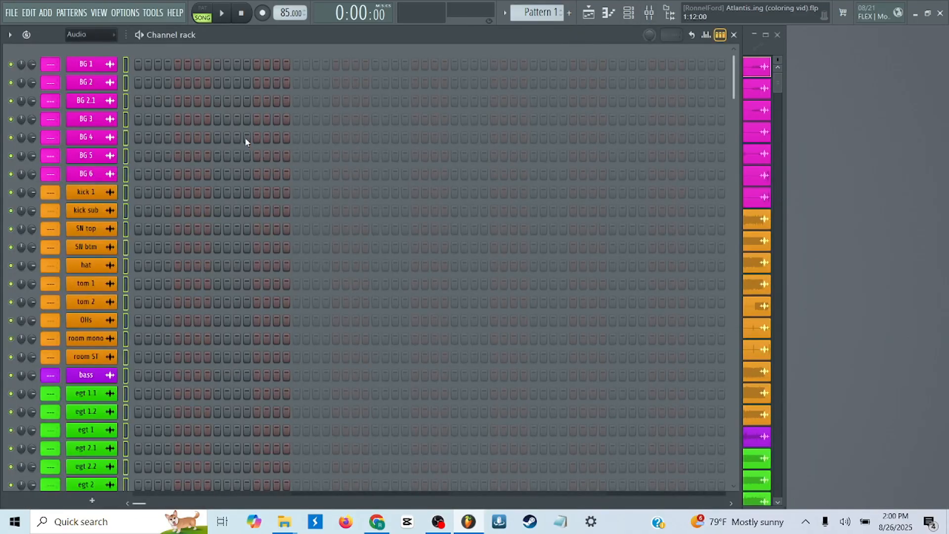
{"action": "left_click", "coordinate": [649, 15]}
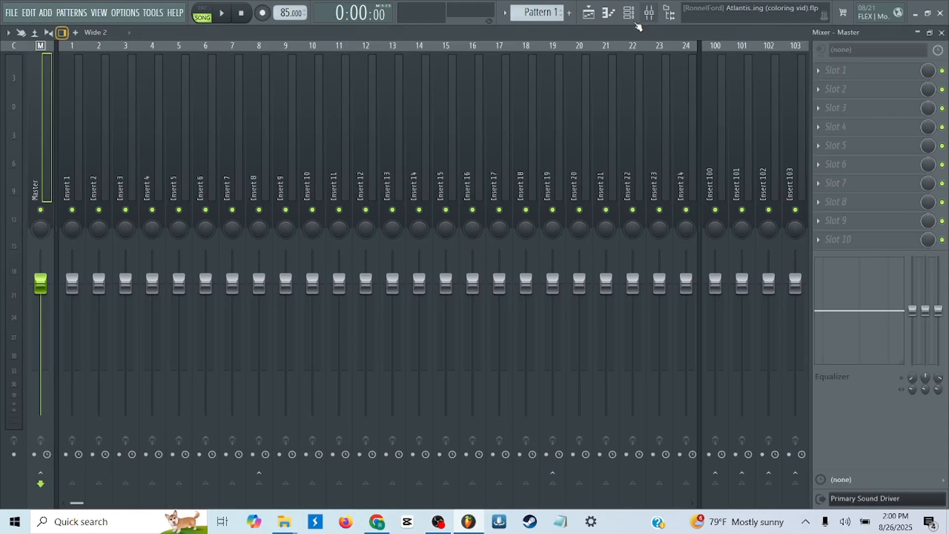
{"action": "left_click", "coordinate": [73, 150]}
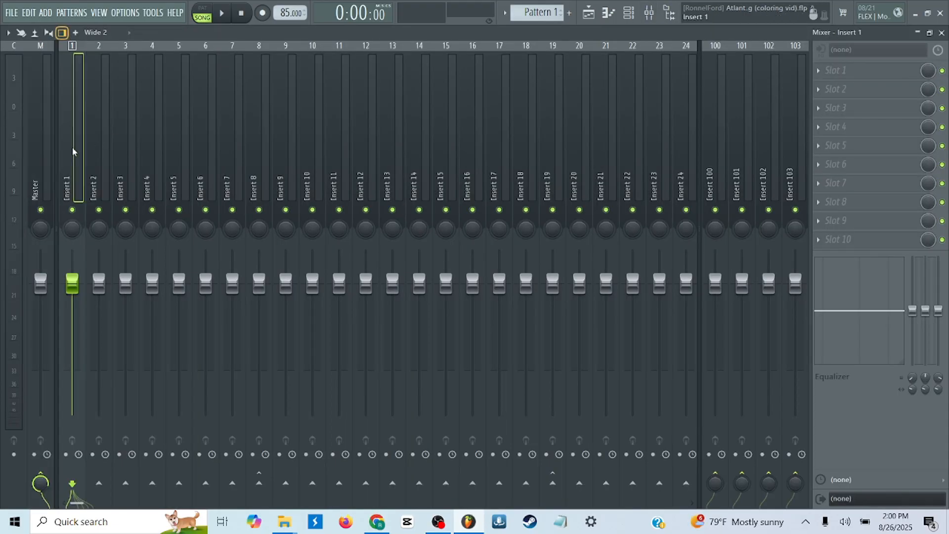
{"action": "right_click", "coordinate": [73, 151]}
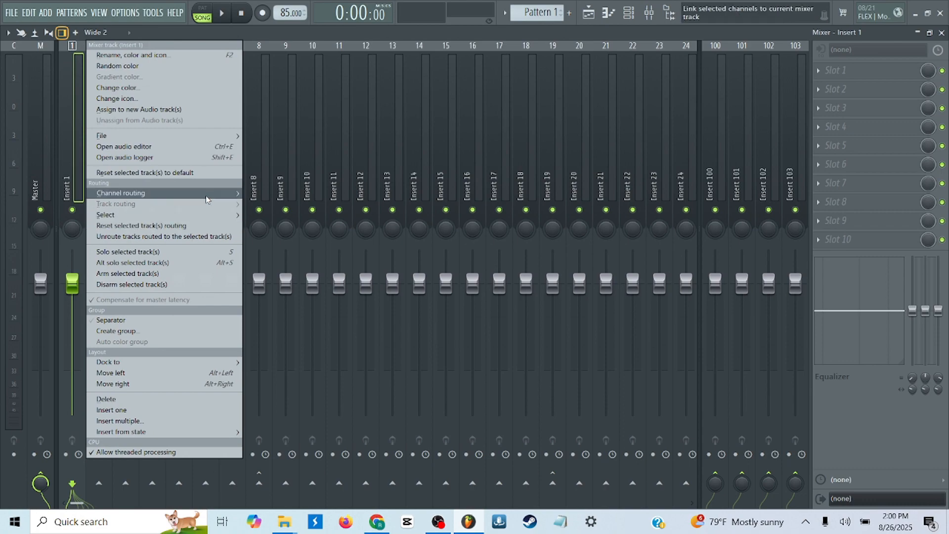
{"action": "mouse_move", "coordinate": [206, 199]}
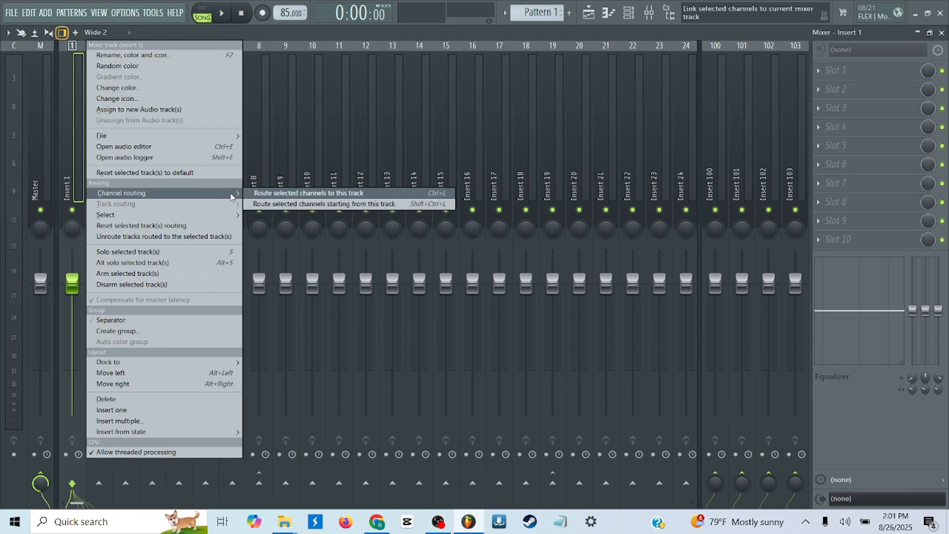
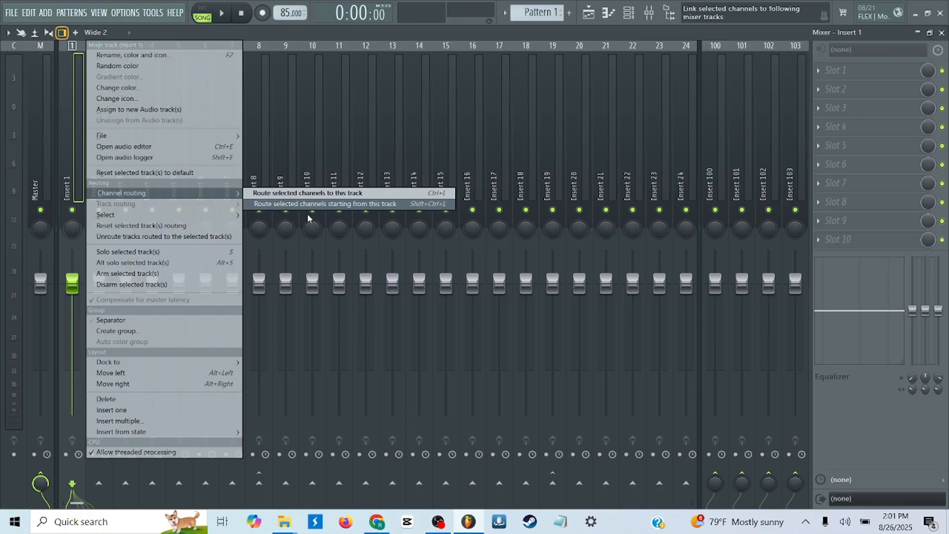
{"action": "left_click", "coordinate": [369, 204]}
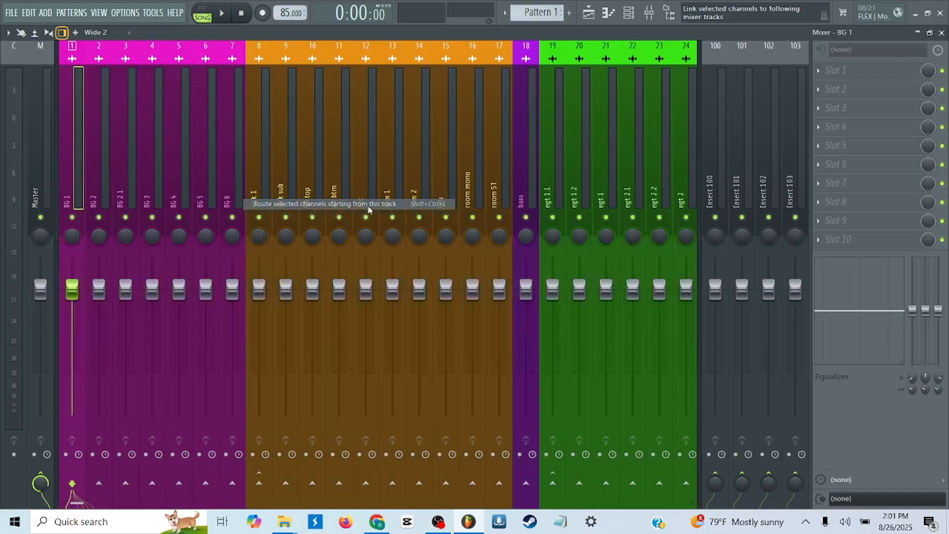
{"action": "scroll", "coordinate": [368, 209], "scroll_direction": "down", "scroll_amount": 6}
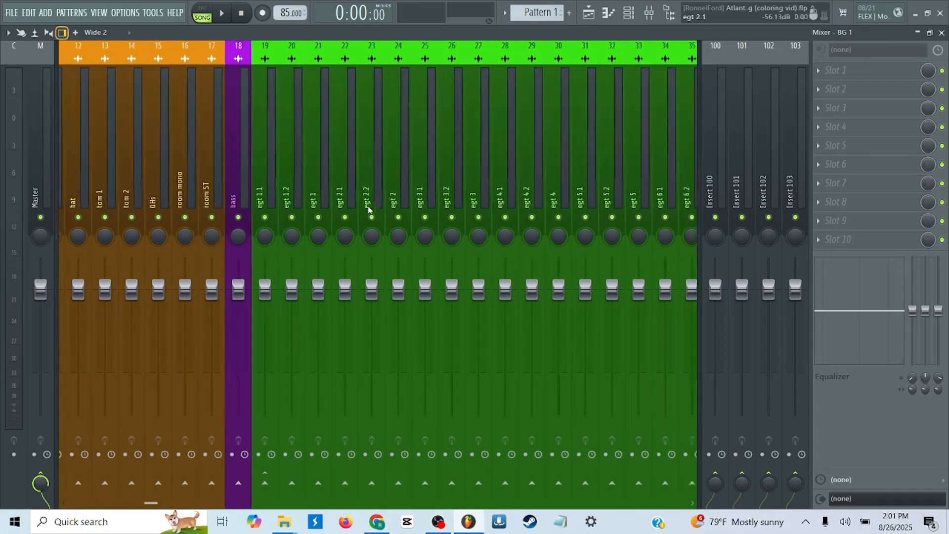
{"action": "scroll", "coordinate": [368, 210], "scroll_direction": "up", "scroll_amount": 6}
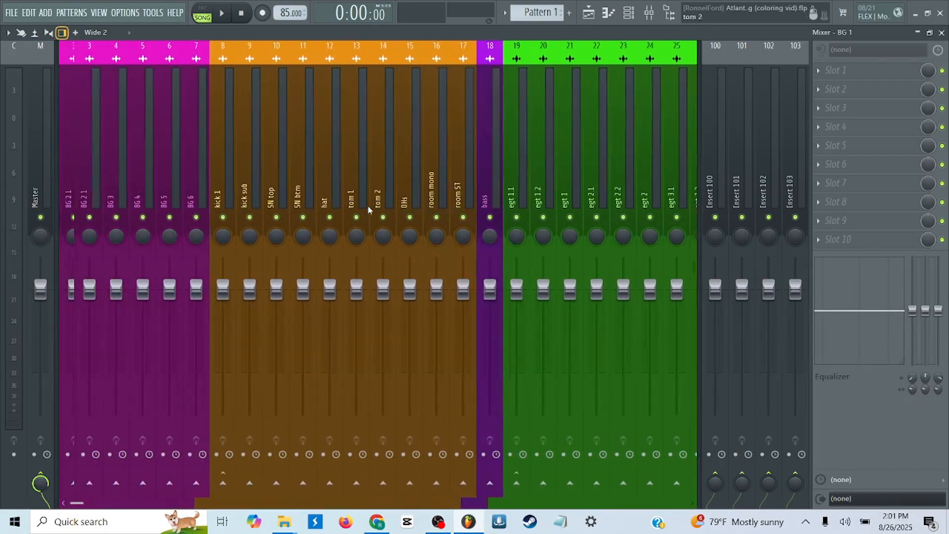
{"action": "scroll", "coordinate": [366, 210], "scroll_direction": "down", "scroll_amount": 6}
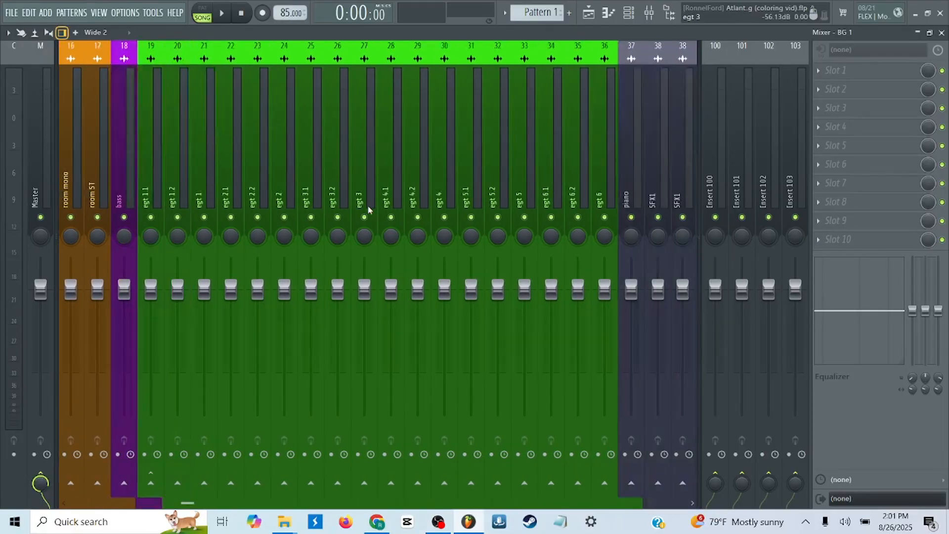
- Move the vocal, vox dt and vox back mixer tracks to inserts 8 to 10, directly after BG 6
{"action": "scroll", "coordinate": [366, 210], "scroll_direction": "up", "scroll_amount": 6}
{"action": "scroll", "coordinate": [261, 170], "scroll_direction": "down", "scroll_amount": 12}
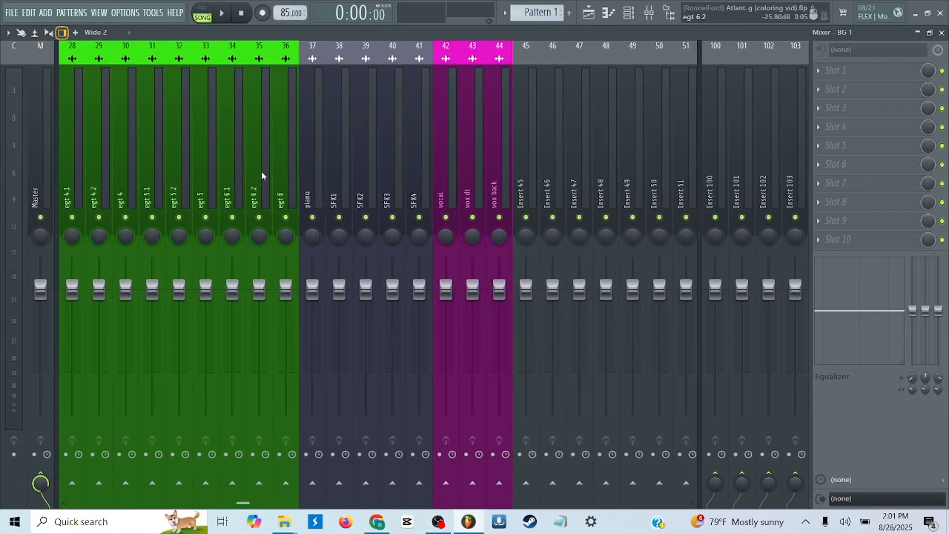
{"action": "left_click", "coordinate": [346, 208]}
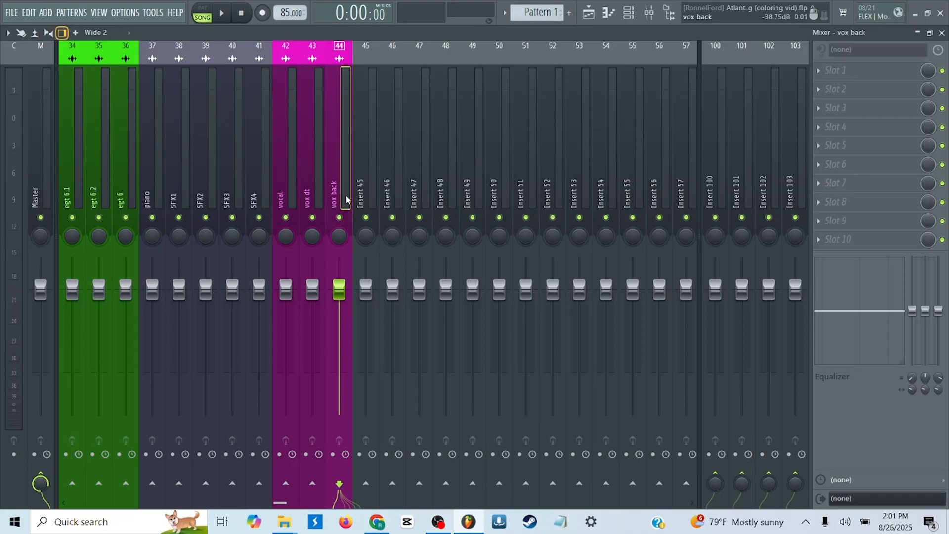
{"action": "left_click_drag", "start_coordinate": [345, 197], "coordinate": [286, 205]}
{"action": "scroll", "coordinate": [284, 204], "scroll_direction": "up", "scroll_amount": 4}
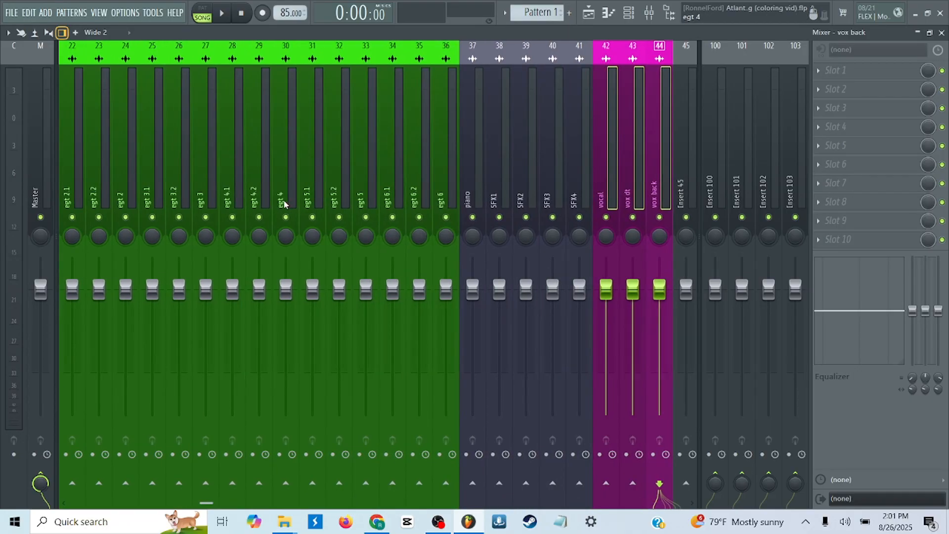
{"action": "key", "text": "alt+Left"}
{"action": "key", "text": "alt+Left"}
{"action": "key", "text": "alt+Left"}
{"action": "key", "text": "alt+Left"}
{"action": "key", "text": "alt+Left"}
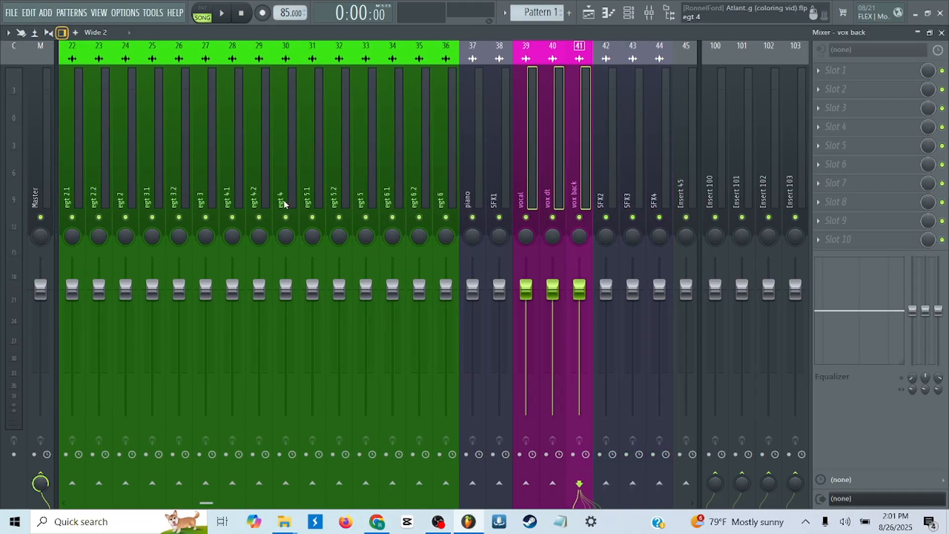
{"action": "key", "text": "alt+Left"}
{"action": "key", "text": "alt+Left"}
{"action": "key", "text": "alt+Left"}
{"action": "key", "text": "alt+Left"}
{"action": "key", "text": "alt+Left"}
{"action": "key", "text": "alt+Left"}
{"action": "key", "text": "alt+Left"}
{"action": "key", "text": "alt+Left"}
{"action": "key", "text": "alt+Left"}
{"action": "key", "text": "alt+Left"}
{"action": "key", "text": "alt+Left"}
{"action": "key", "text": "alt+Left"}
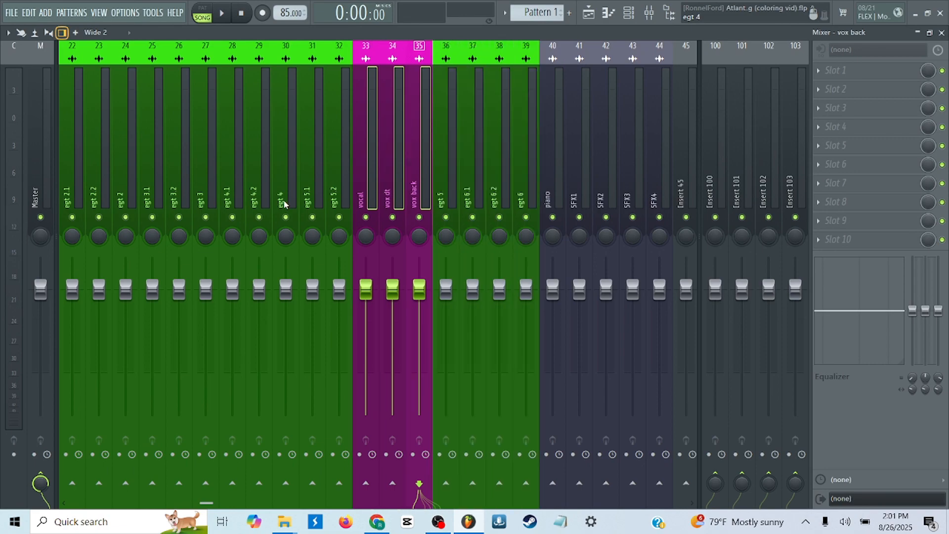
{"action": "key", "text": "alt+Left"}
{"action": "key", "text": "alt+Left"}
{"action": "scroll", "coordinate": [284, 204], "scroll_direction": "up", "scroll_amount": 7}
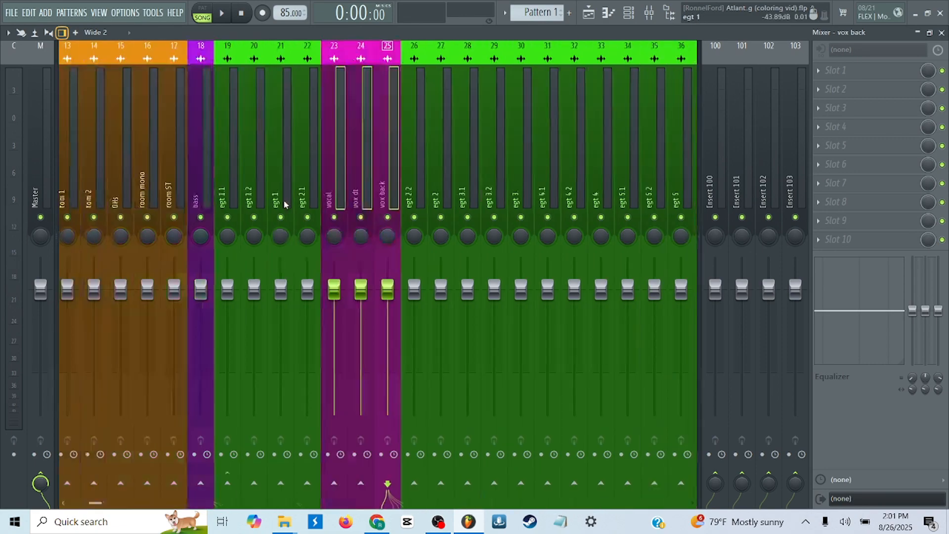
{"action": "key", "text": "alt+Left"}
{"action": "key", "text": "alt+Left"}
{"action": "key", "text": "alt+Left"}
{"action": "key", "text": "alt+Left"}
{"action": "key", "text": "alt+Left"}
{"action": "key", "text": "alt+Left"}
{"action": "key", "text": "alt+Left"}
{"action": "key", "text": "alt+Left"}
{"action": "key", "text": "alt+Left"}
{"action": "key", "text": "alt+Left"}
{"action": "key", "text": "alt+Left"}
{"action": "key", "text": "alt+Left"}
{"action": "key", "text": "alt+Left"}
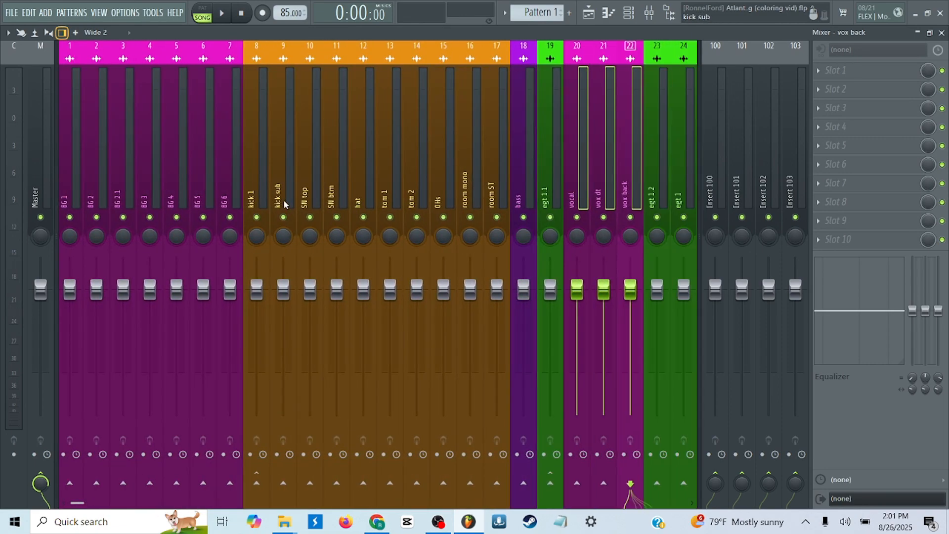
{"action": "key", "text": "alt+Left"}
{"action": "key", "text": "alt+Left"}
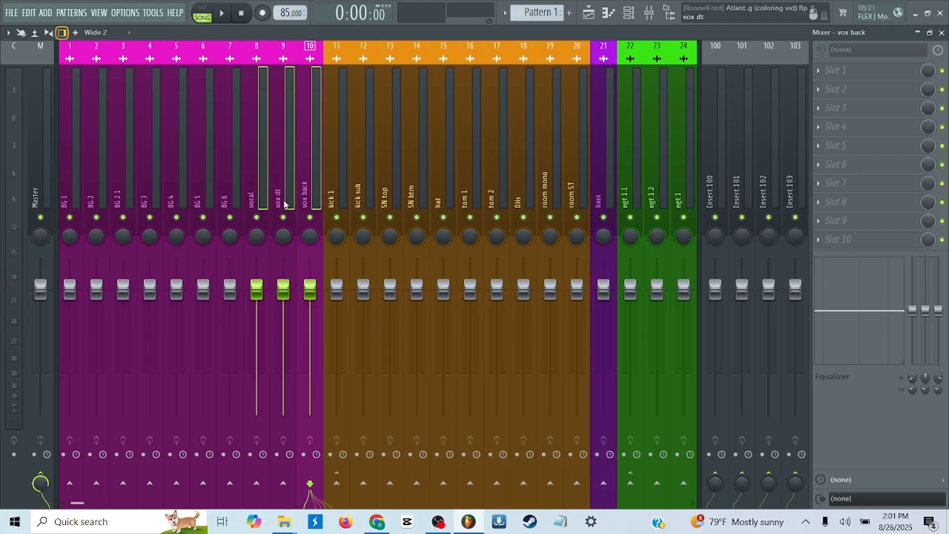
- Move the orange drum mixer tracks, kick 1 through room ST, to inserts 1 to 10 ahead of BG 1
{"action": "left_click", "coordinate": [360, 193]}
{"action": "left_click", "coordinate": [338, 204]}
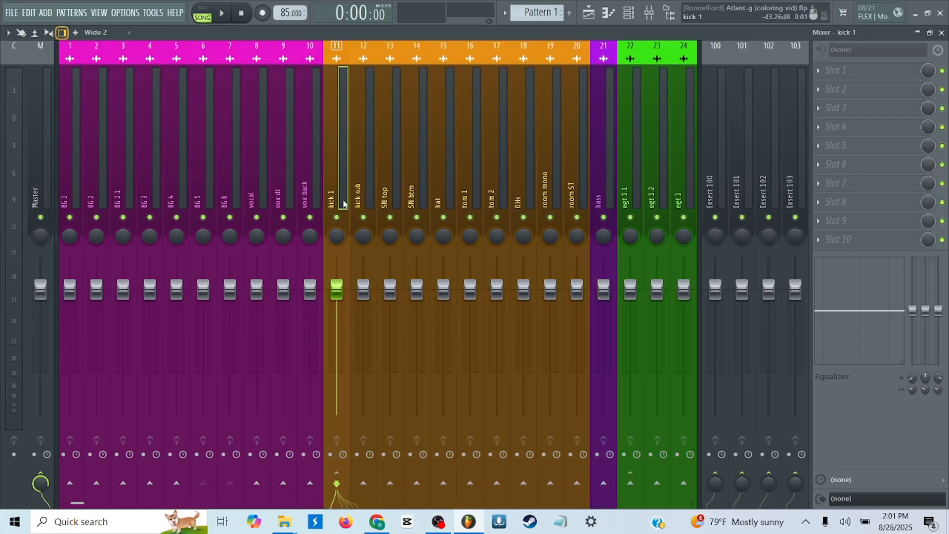
{"action": "left_click_drag", "start_coordinate": [338, 205], "coordinate": [575, 216]}
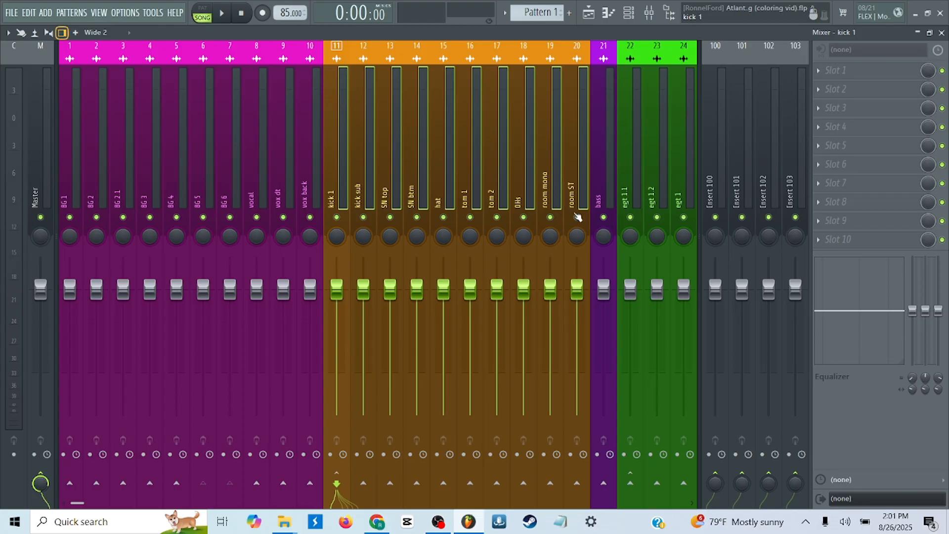
{"action": "key", "text": "alt+Left"}
{"action": "key", "text": "alt+Left"}
{"action": "key", "text": "alt+Left"}
{"action": "key", "text": "alt+Left"}
{"action": "key", "text": "alt+Left"}
{"action": "key", "text": "alt+Left"}
{"action": "key", "text": "alt+Left"}
{"action": "key", "text": "alt+Left"}
{"action": "key", "text": "alt+Left"}
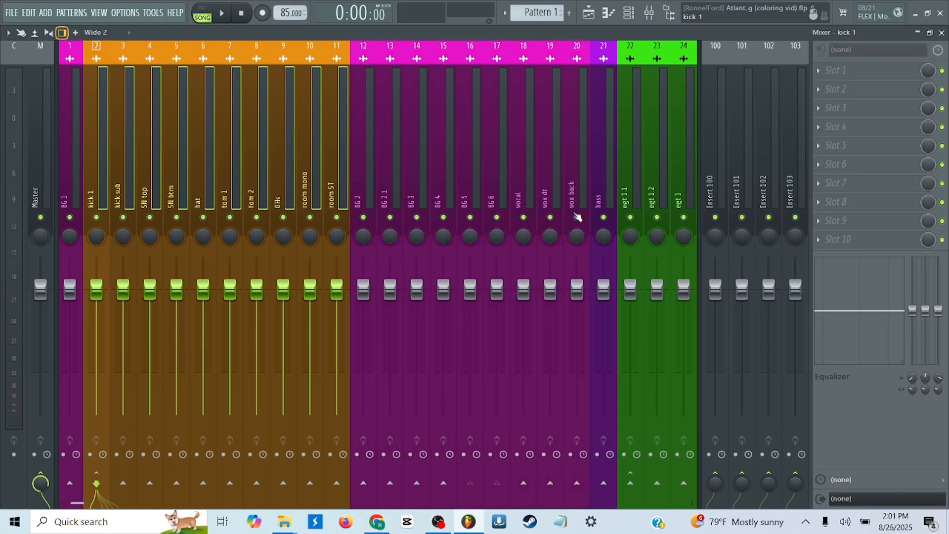
{"action": "key", "text": "alt+Left"}
- Move the bass mixer track to insert 11, directly after room ST
{"action": "left_click", "coordinate": [606, 170]}
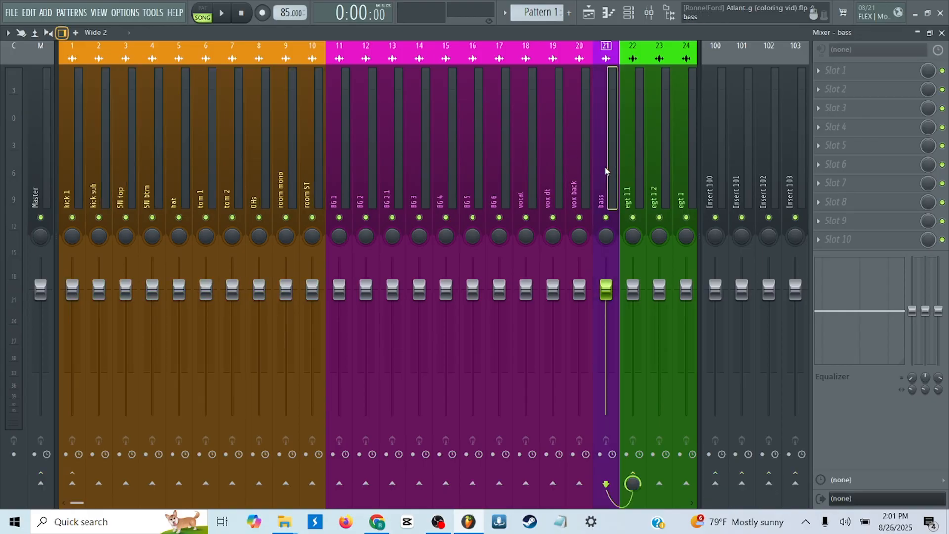
{"action": "key", "text": "alt+Left"}
{"action": "key", "text": "alt+Left"}
{"action": "key", "text": "alt+Left"}
{"action": "key", "text": "alt+Left"}
{"action": "key", "text": "alt+Left"}
{"action": "key", "text": "alt+Left"}
{"action": "key", "text": "alt+Left"}
{"action": "key", "text": "alt+Left"}
{"action": "key", "text": "alt+Left"}
{"action": "key", "text": "alt+Left"}
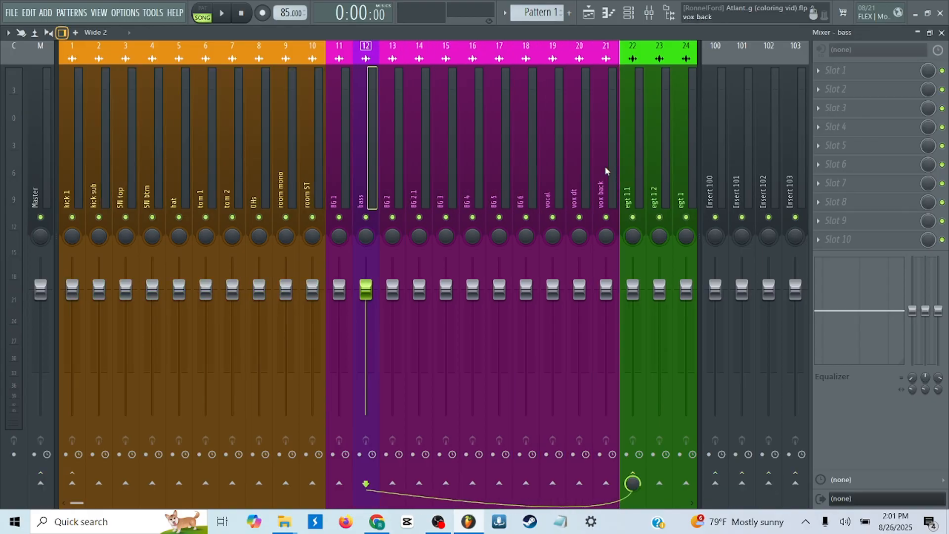
- Move the pink vocal mixer tracks, BG 1 through vox back, to inserts 35 to 44, directly after SFX4
{"action": "scroll", "coordinate": [431, 201], "scroll_direction": "down", "scroll_amount": 3}
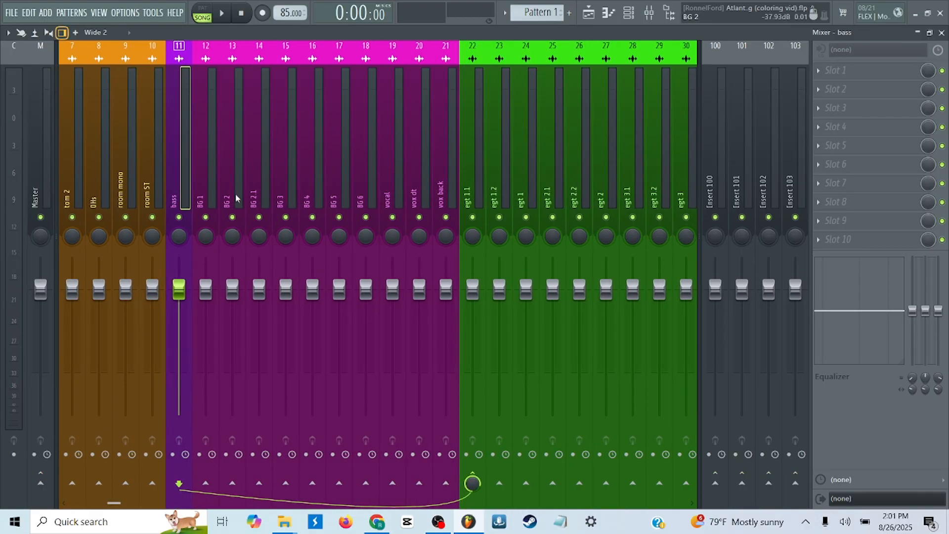
{"action": "left_click", "coordinate": [209, 201]}
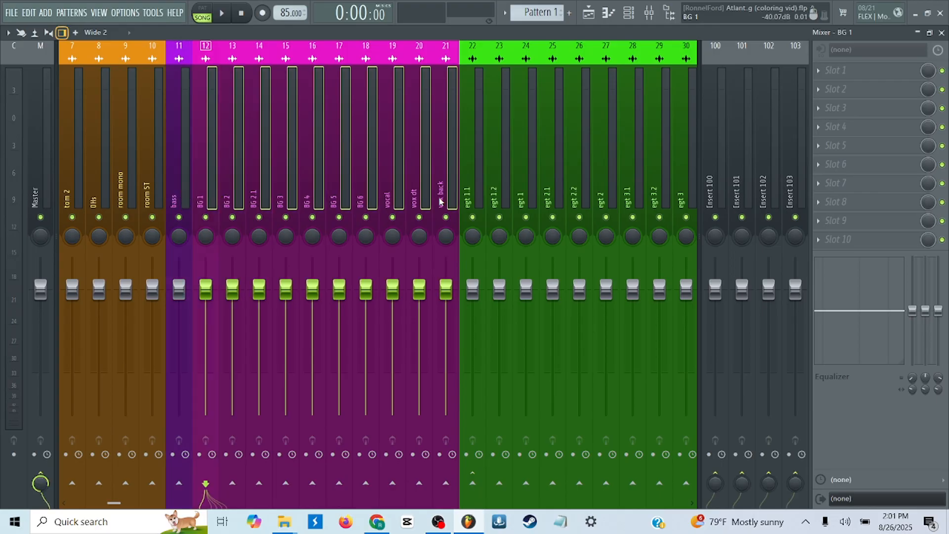
{"action": "scroll", "coordinate": [417, 205], "scroll_direction": "down", "scroll_amount": 3}
{"action": "key", "text": "alt+Right"}
{"action": "key", "text": "alt+Right"}
{"action": "key", "text": "alt+Right"}
{"action": "key", "text": "alt+Right"}
{"action": "key", "text": "alt+Right"}
{"action": "key", "text": "alt+Right"}
{"action": "key", "text": "alt+Right"}
{"action": "key", "text": "alt+Right"}
{"action": "key", "text": "alt+Right"}
{"action": "key", "text": "alt+Right"}
{"action": "key", "text": "alt+Right"}
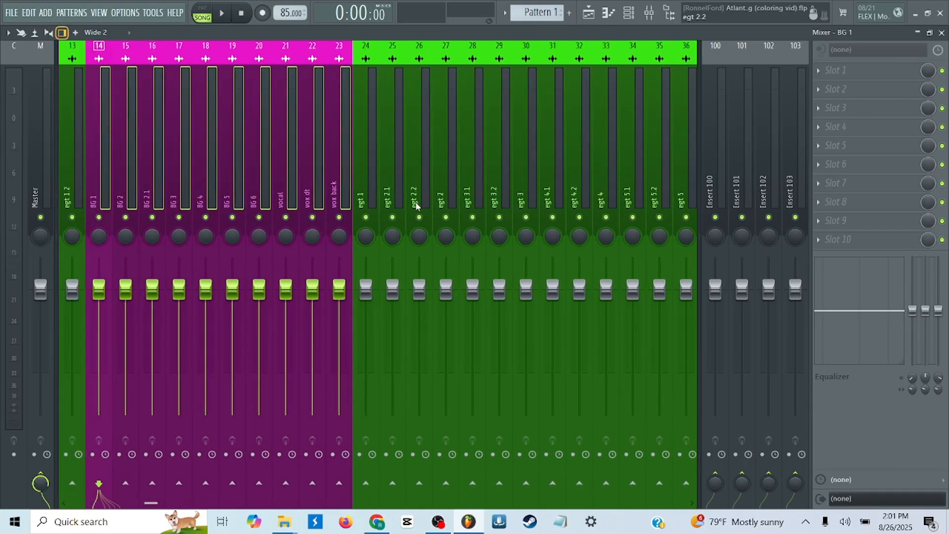
{"action": "key", "text": "alt+Right"}
{"action": "key", "text": "alt+Right"}
{"action": "key", "text": "alt+Right"}
{"action": "key", "text": "alt+Right"}
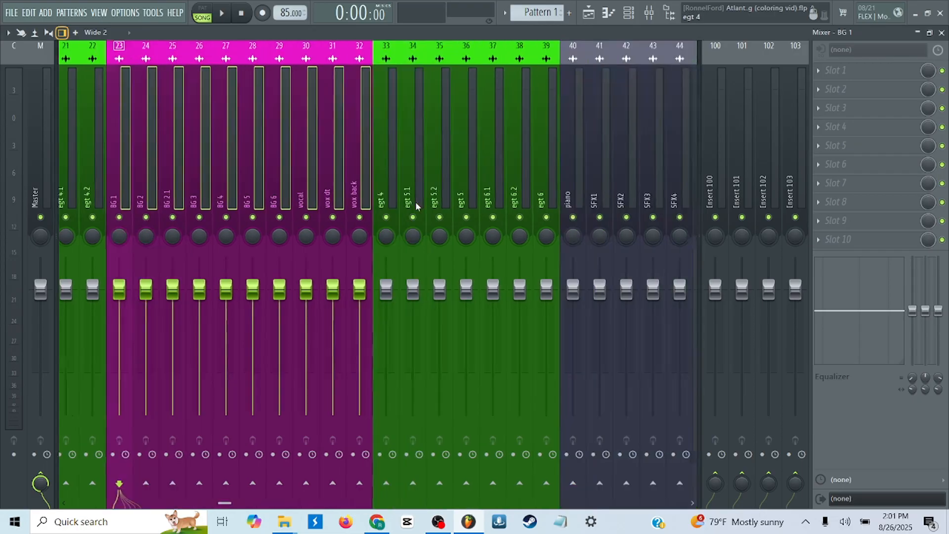
{"action": "key", "text": "alt+Right"}
{"action": "key", "text": "alt+Right"}
{"action": "key", "text": "alt+Right"}
{"action": "key", "text": "alt+Right"}
{"action": "key", "text": "alt+Right"}
{"action": "key", "text": "alt+Right"}
{"action": "key", "text": "alt+Right"}
{"action": "key", "text": "alt+Right"}
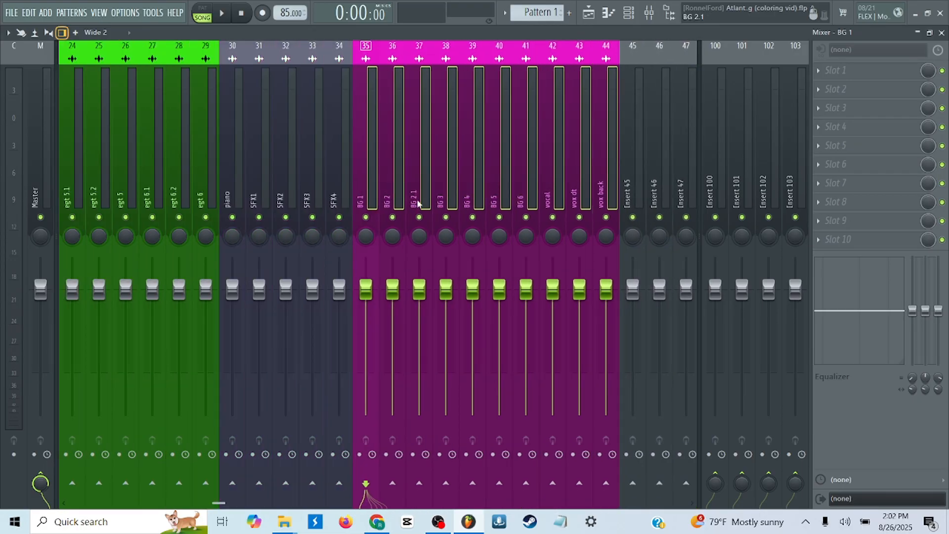
- Review the order of the colored mixer track groups from kick 1 through vox back
{"action": "left_click", "coordinate": [424, 192]}
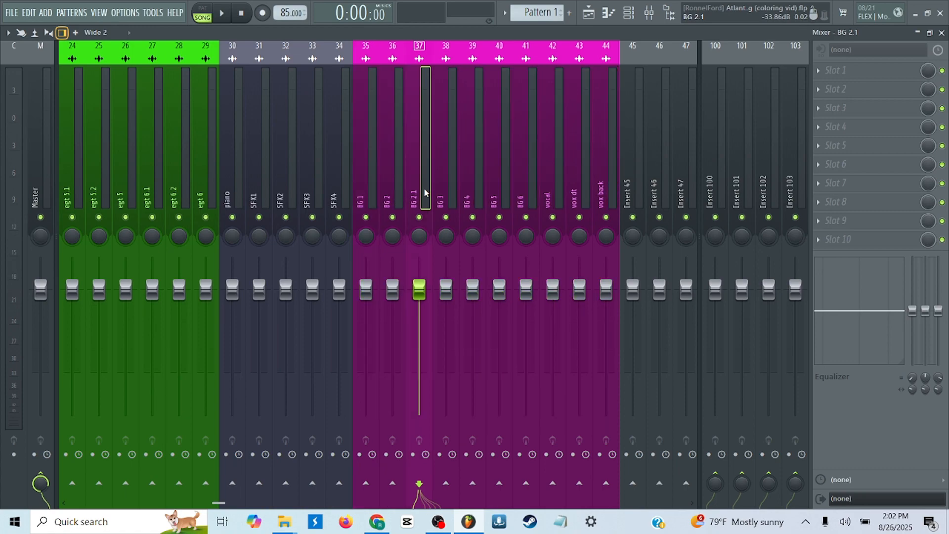
{"action": "scroll", "coordinate": [424, 192], "scroll_direction": "up", "scroll_amount": 5}
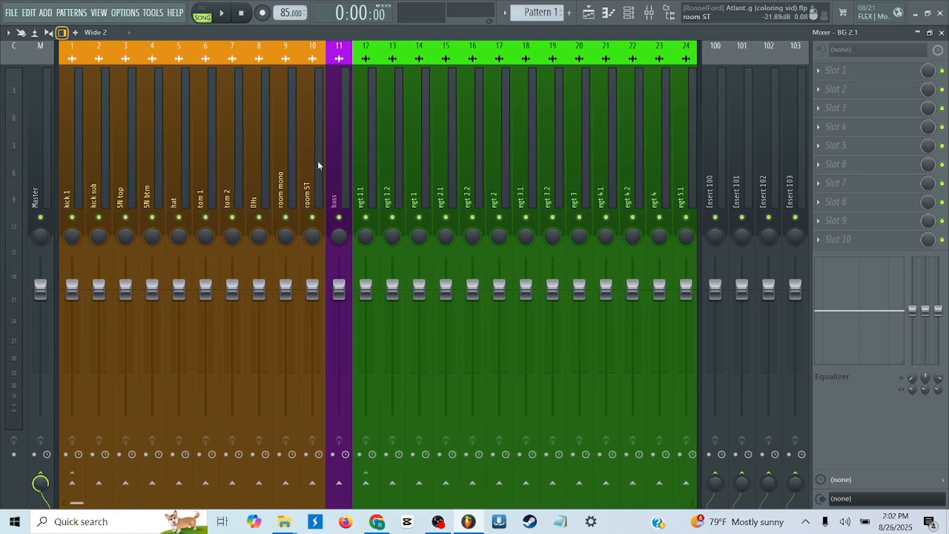
{"action": "scroll", "coordinate": [317, 161], "scroll_direction": "down", "scroll_amount": 6}
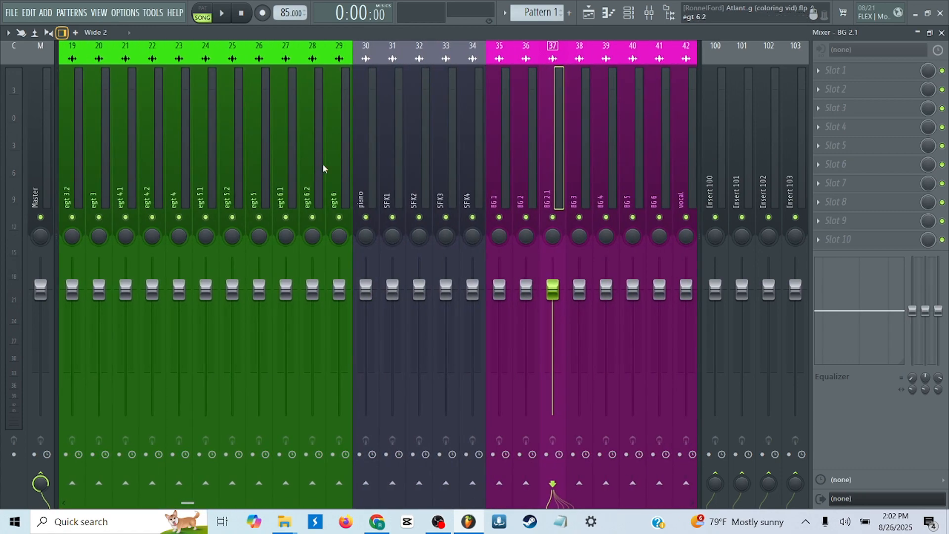
{"action": "scroll", "coordinate": [450, 190], "scroll_direction": "down", "scroll_amount": 2}
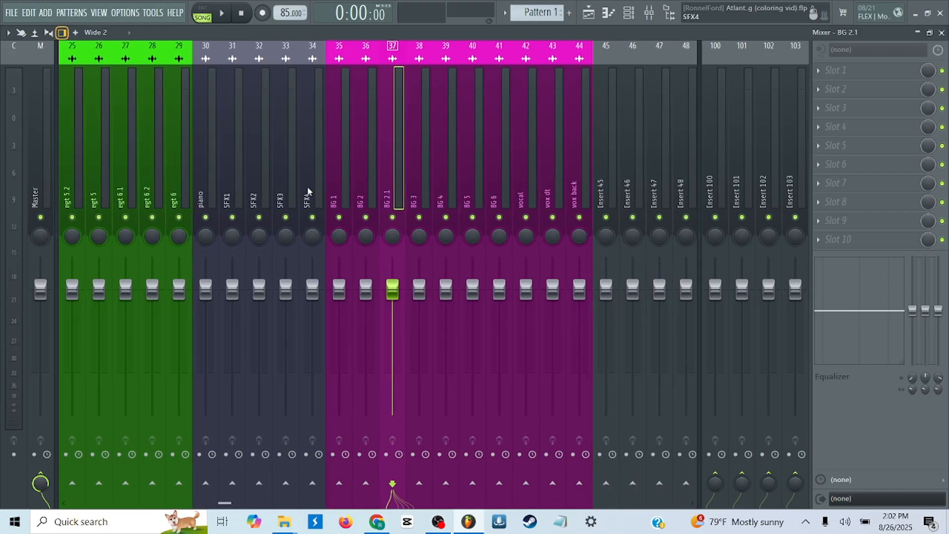
{"action": "scroll", "coordinate": [474, 188], "scroll_direction": "up", "scroll_amount": 8}
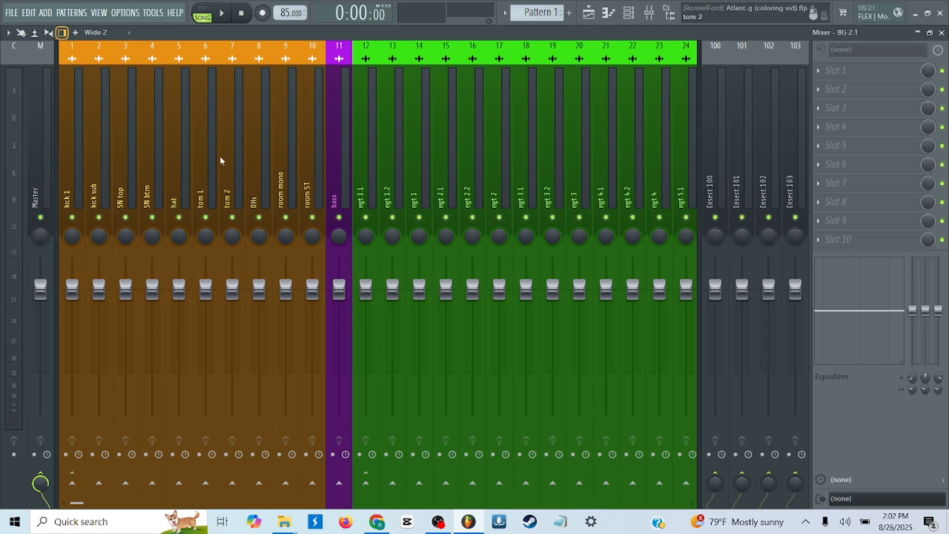
{"action": "scroll", "coordinate": [219, 155], "scroll_direction": "down", "scroll_amount": 7}
{"action": "scroll", "coordinate": [220, 155], "scroll_direction": "down", "scroll_amount": 6}
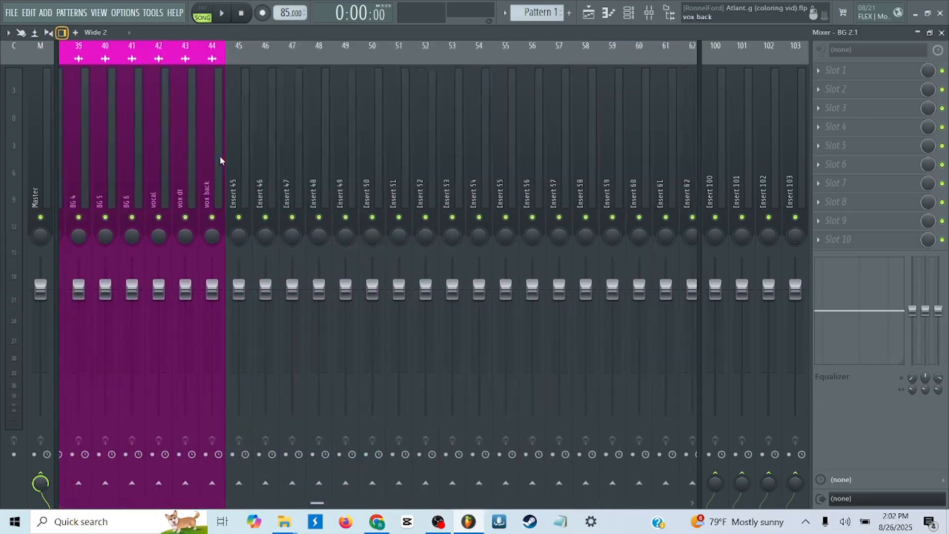
{"action": "left_click", "coordinate": [216, 179]}
{"action": "scroll", "coordinate": [224, 188], "scroll_direction": "up", "scroll_amount": 5}
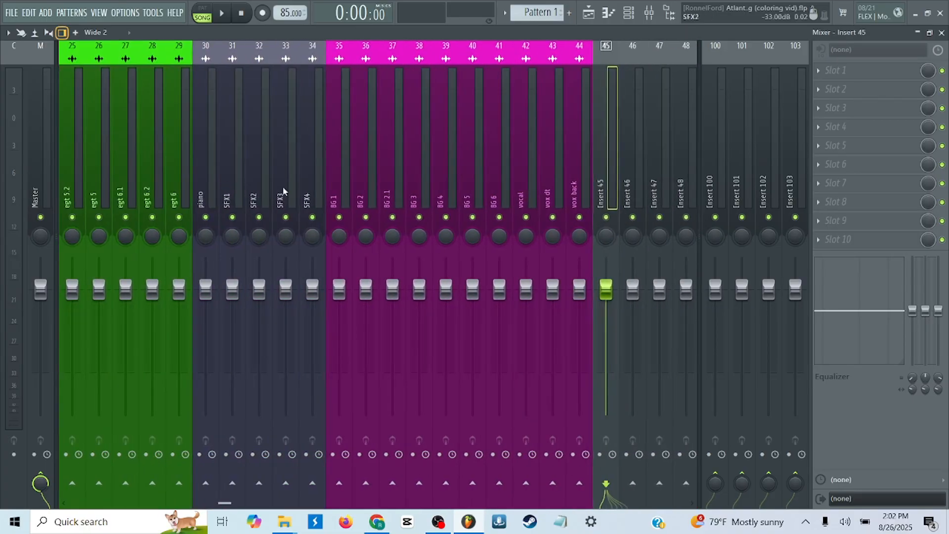
- Select the mixer tracks BG 1 through vox back and route them to Insert 45 only
{"action": "left_click", "coordinate": [338, 185]}
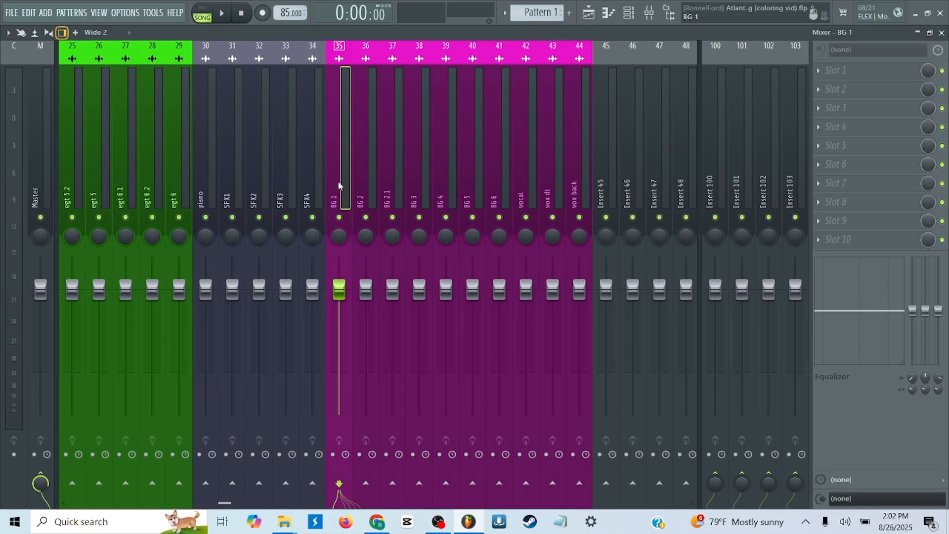
{"action": "left_click_drag", "start_coordinate": [345, 188], "coordinate": [577, 200]}
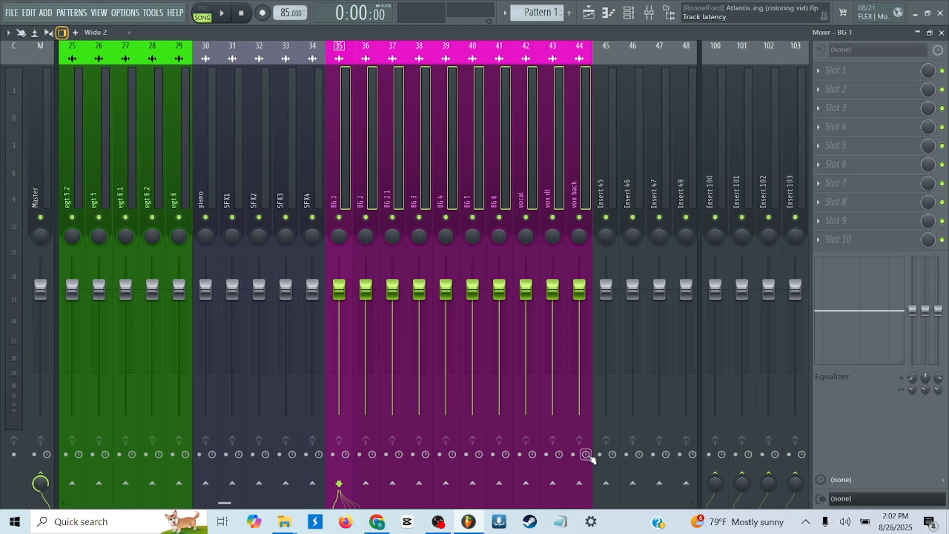
{"action": "right_click", "coordinate": [605, 484]}
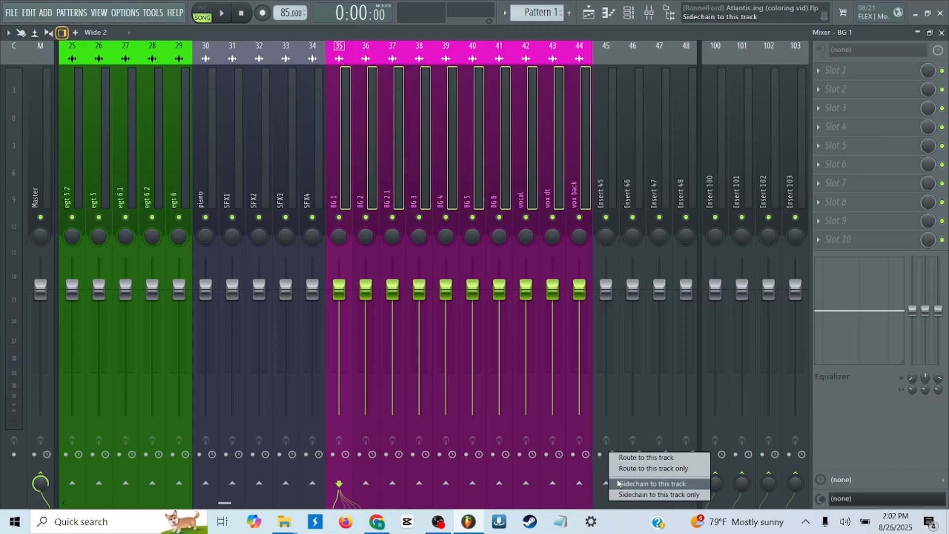
{"action": "left_click", "coordinate": [653, 468]}
- Rename Insert 45 as VOX BUS and color it blue
{"action": "right_click", "coordinate": [610, 197]}
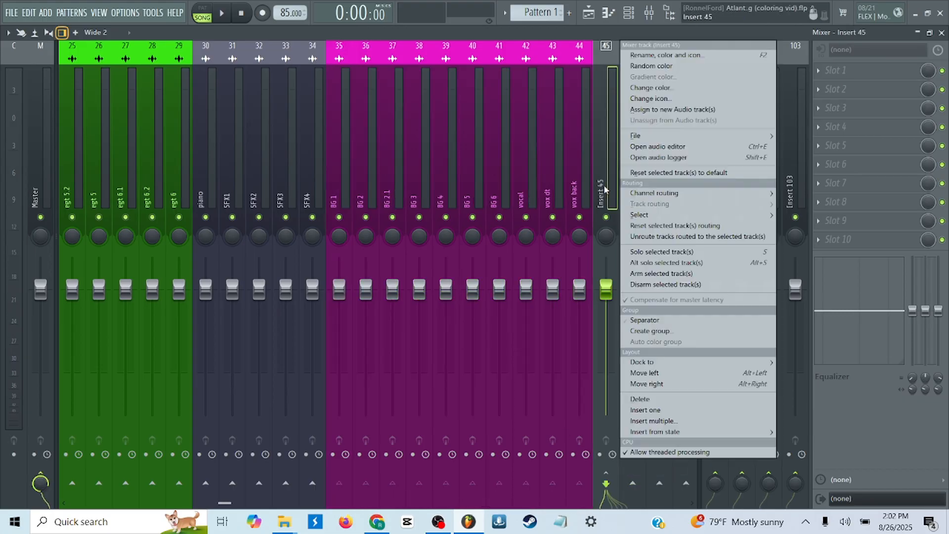
{"action": "left_click", "coordinate": [696, 57]}
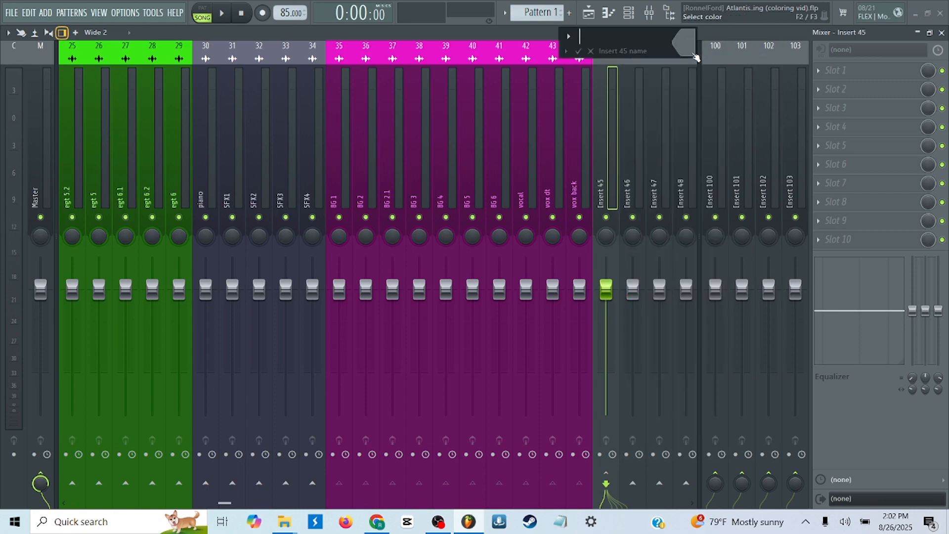
{"action": "key", "text": "Caps_Lock"}
{"action": "type", "text": "VOX BUS"}
{"action": "left_click", "coordinate": [696, 58]}
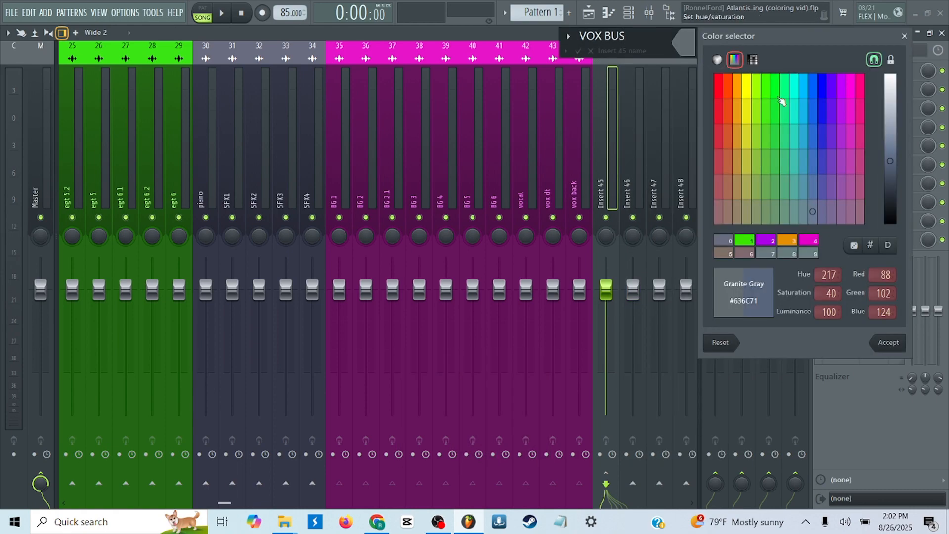
{"action": "left_click", "coordinate": [806, 87]}
{"action": "key", "text": "Return"}
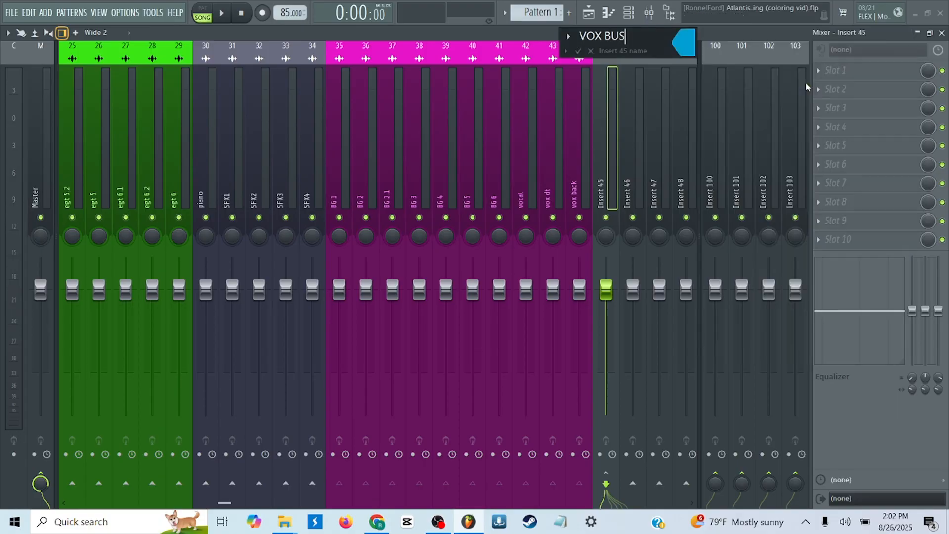
{"action": "key", "text": "Return"}
{"action": "scroll", "coordinate": [444, 102], "scroll_direction": "up", "scroll_amount": 3}
{"action": "scroll", "coordinate": [445, 101], "scroll_direction": "down", "scroll_amount": 4}
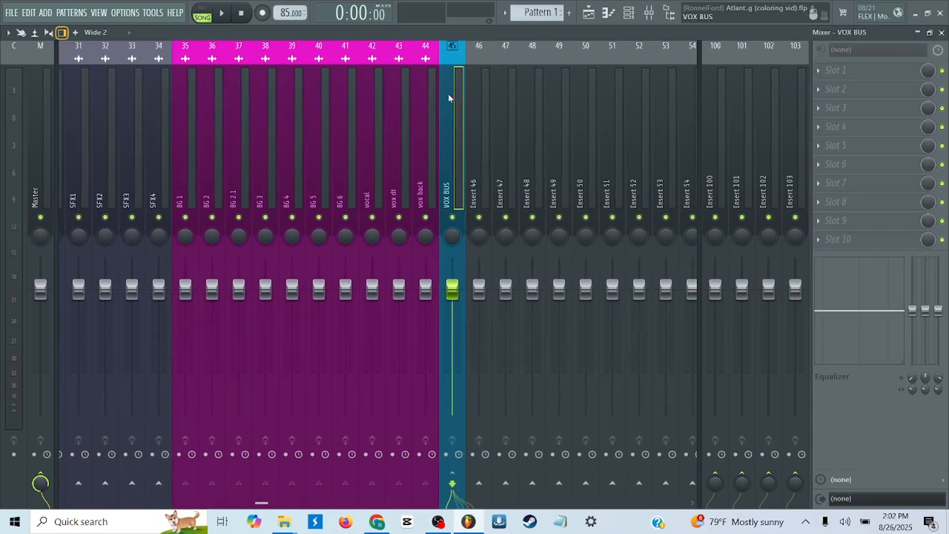
{"action": "left_click", "coordinate": [471, 129]}
{"action": "scroll", "coordinate": [471, 129], "scroll_direction": "up", "scroll_amount": 6}
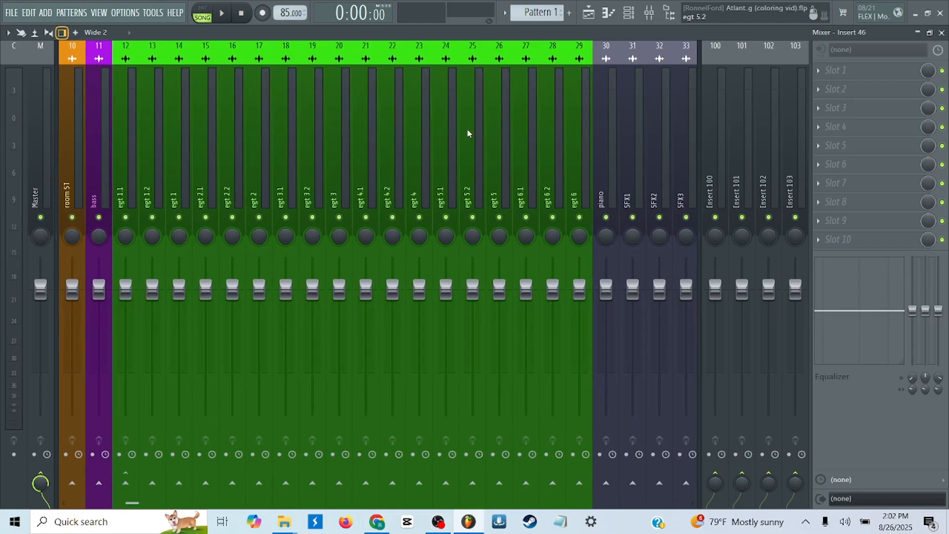
{"action": "scroll", "coordinate": [394, 156], "scroll_direction": "up", "scroll_amount": 3}
{"action": "scroll", "coordinate": [394, 156], "scroll_direction": "down", "scroll_amount": 9}
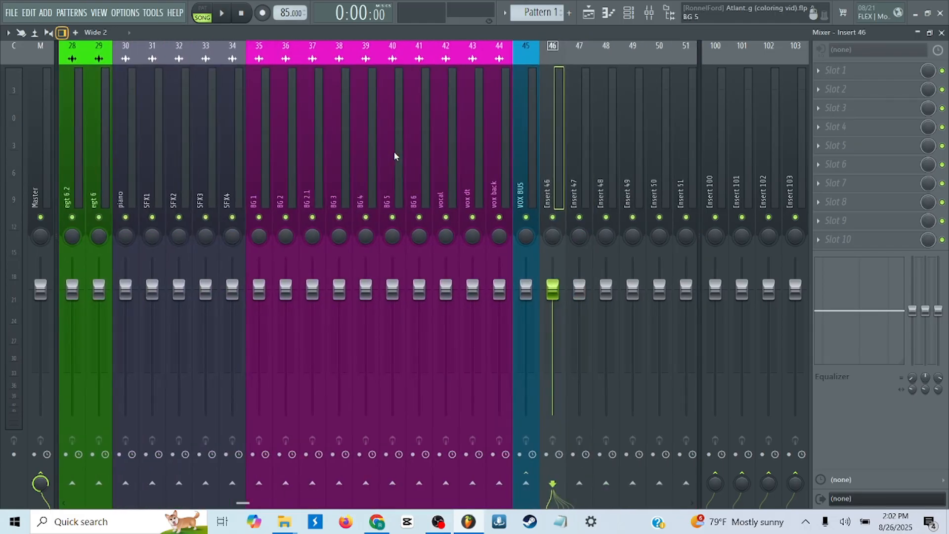
- Move the empty mixer track Insert 46 to insert 30, between egt 6 and piano
{"action": "key", "text": "alt+Left"}
{"action": "key", "text": "alt+Left"}
{"action": "key", "text": "alt+Left"}
{"action": "key", "text": "alt+Left"}
{"action": "key", "text": "alt+Left"}
{"action": "key", "text": "alt+Left"}
{"action": "key", "text": "alt+Left"}
{"action": "key", "text": "alt+Left"}
{"action": "key", "text": "alt+Left"}
{"action": "key", "text": "alt+Left"}
{"action": "key", "text": "alt+Left"}
{"action": "key", "text": "alt+Left"}
{"action": "key", "text": "alt+Left"}
{"action": "key", "text": "alt+Left"}
{"action": "key", "text": "alt+Left"}
{"action": "key", "text": "alt+Left"}
{"action": "key", "text": "alt+Left"}
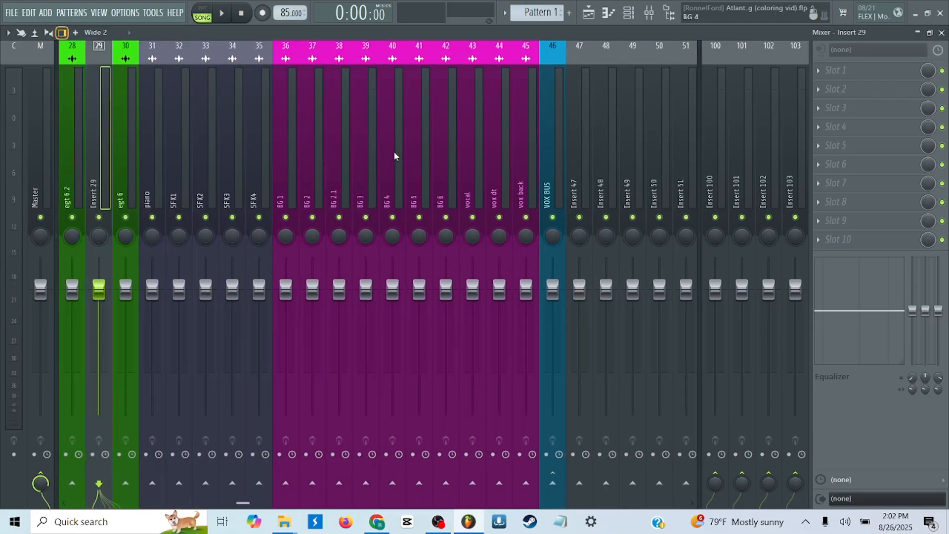
{"action": "key", "text": "alt+Left"}
{"action": "key", "text": "alt+Left"}
{"action": "key", "text": "alt+Right"}
{"action": "key", "text": "alt+Right"}
{"action": "key", "text": "alt+Right"}
{"action": "scroll", "coordinate": [394, 152], "scroll_direction": "up", "scroll_amount": 4}
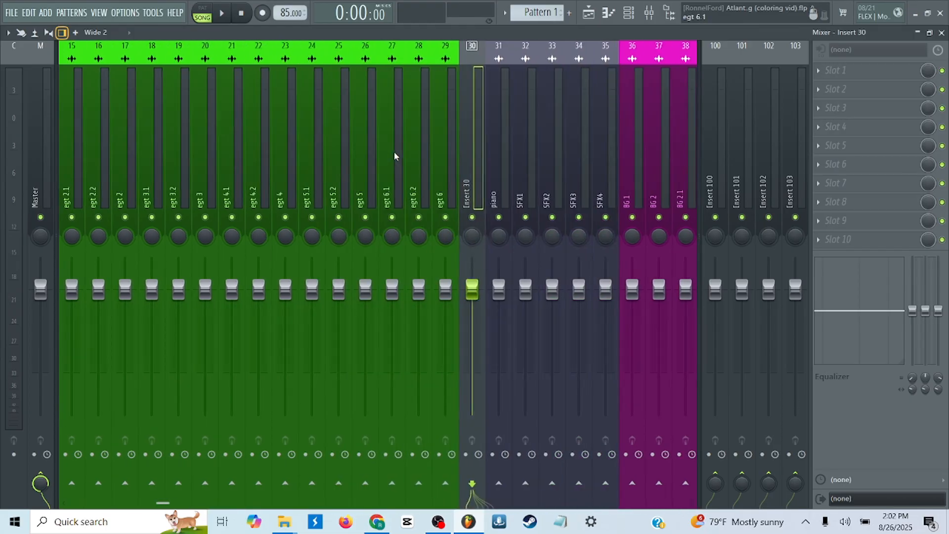
- Select the green guitar mixer tracks egt 1.1 through egt 6 and route them to Insert 30 only
{"action": "scroll", "coordinate": [313, 168], "scroll_direction": "up", "scroll_amount": 3}
{"action": "left_click", "coordinate": [143, 182]}
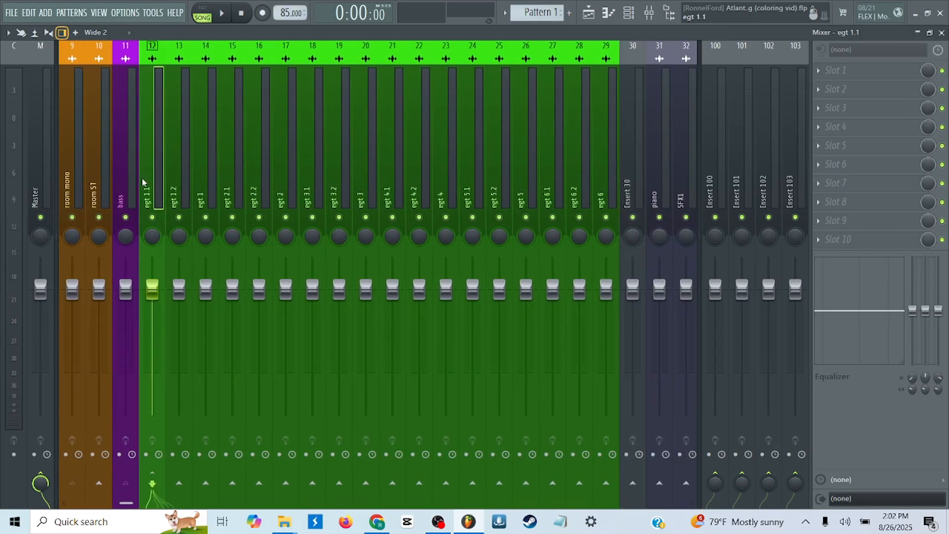
{"action": "left_click_drag", "start_coordinate": [149, 191], "coordinate": [599, 203]}
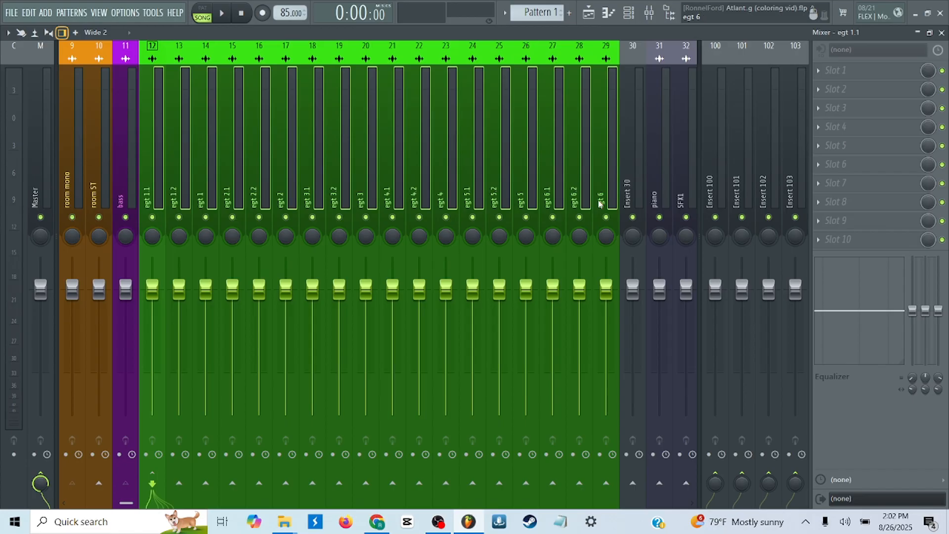
{"action": "right_click", "coordinate": [631, 486]}
{"action": "left_click", "coordinate": [673, 468]}
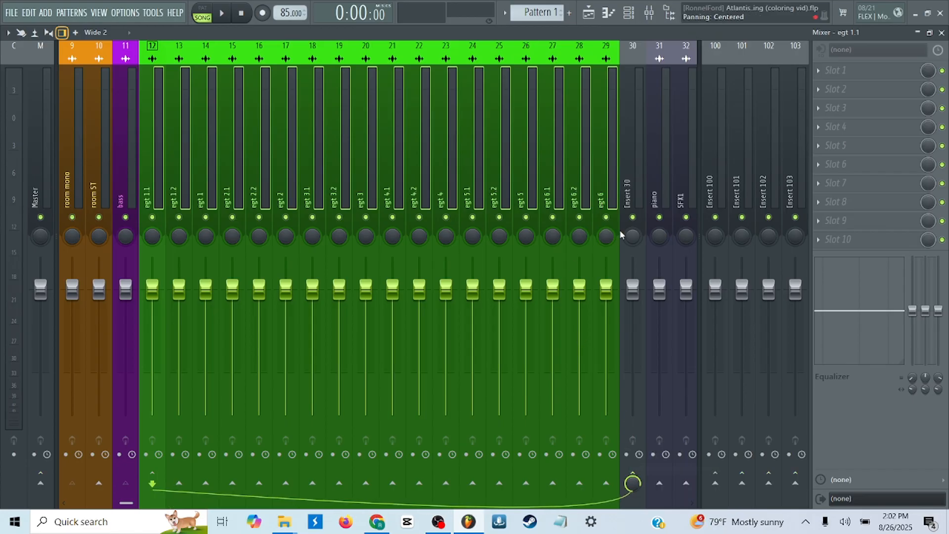
- Rename Insert 30 as GTR BUS and color it blue
{"action": "left_click", "coordinate": [627, 184]}
{"action": "right_click", "coordinate": [628, 184]}
{"action": "left_click", "coordinate": [667, 54]}
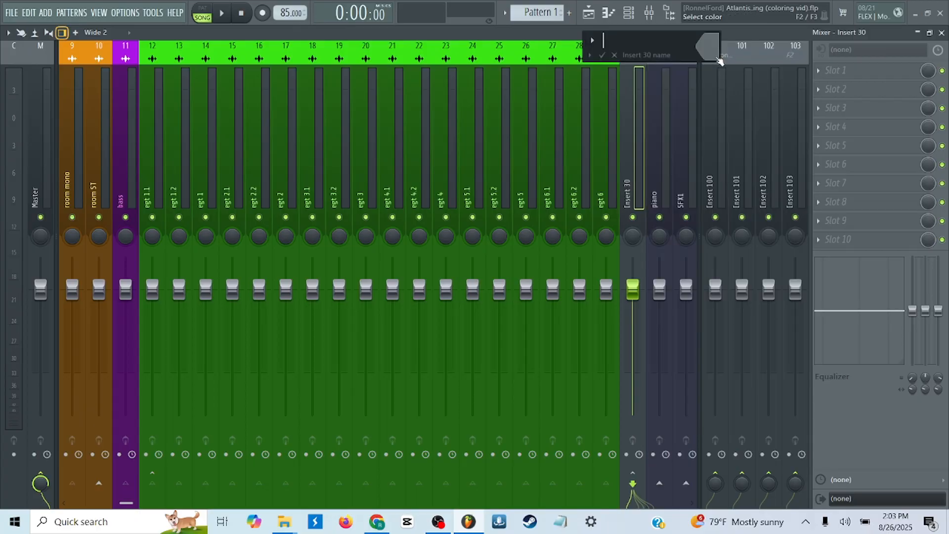
{"action": "key", "text": "Caps_Lock"}
{"action": "key", "text": "Caps_Lock"}
{"action": "type", "text": "GT"}
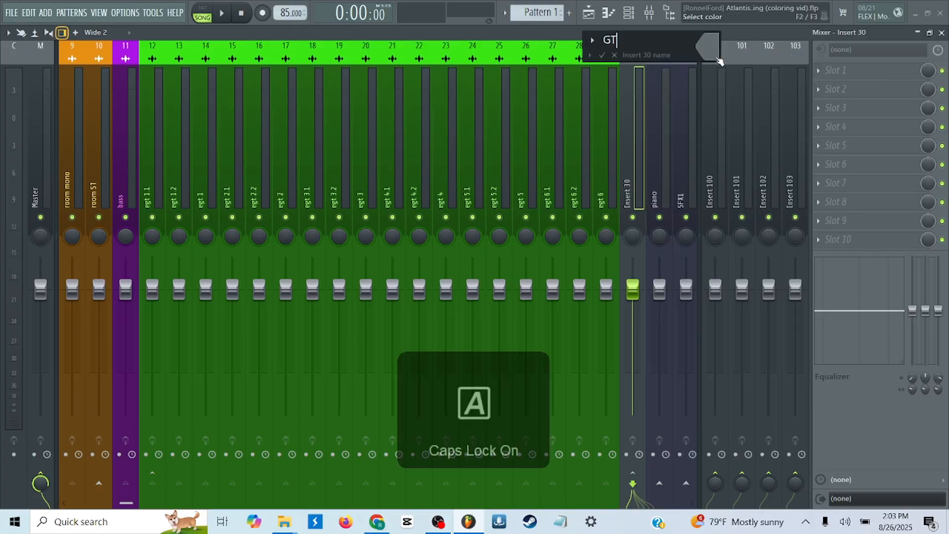
{"action": "type", "text": "R BUS"}
{"action": "left_click", "coordinate": [719, 59]}
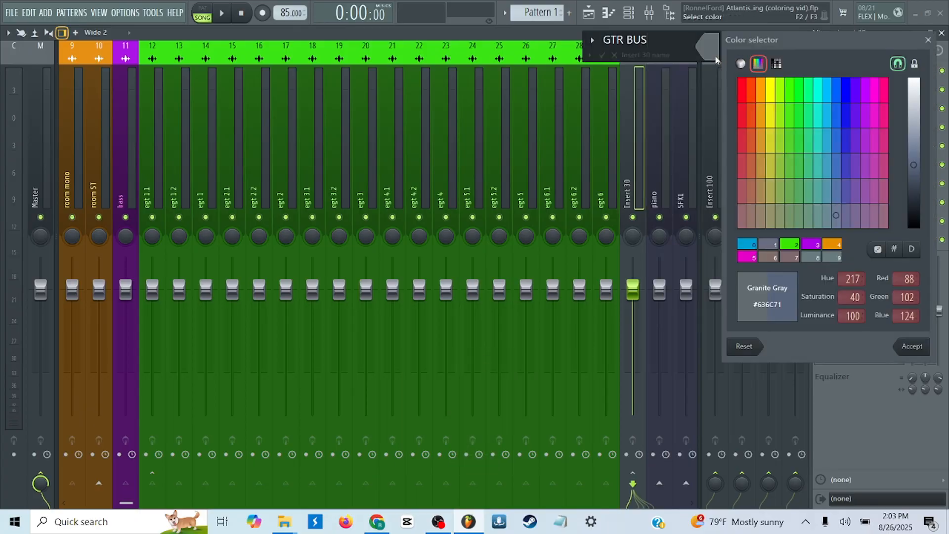
{"action": "left_click", "coordinate": [827, 91]}
{"action": "key", "text": "Return"}
{"action": "key", "text": "Return"}
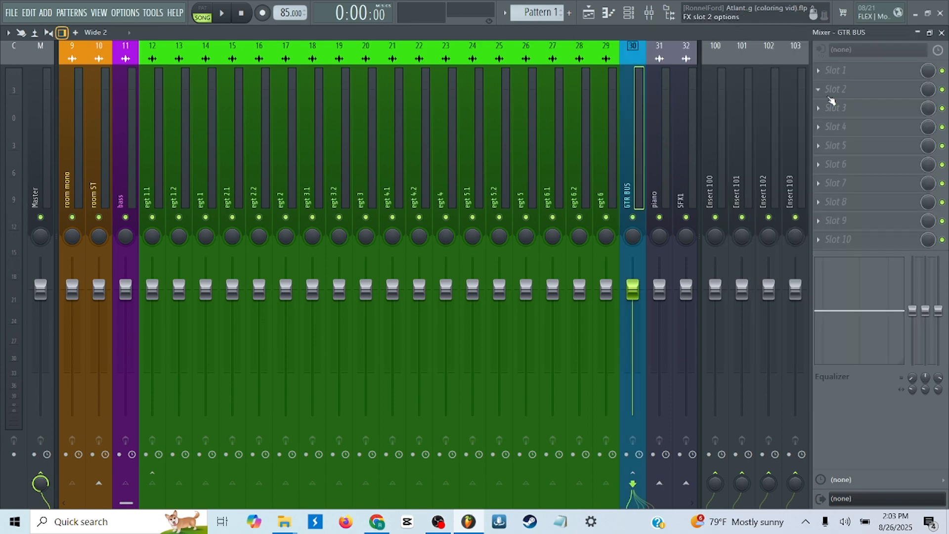
- Open the playlist with audio clips shown in its picker and maximize its window
{"action": "scroll", "coordinate": [319, 154], "scroll_direction": "up", "scroll_amount": 5}
{"action": "scroll", "coordinate": [317, 153], "scroll_direction": "down", "scroll_amount": 10}
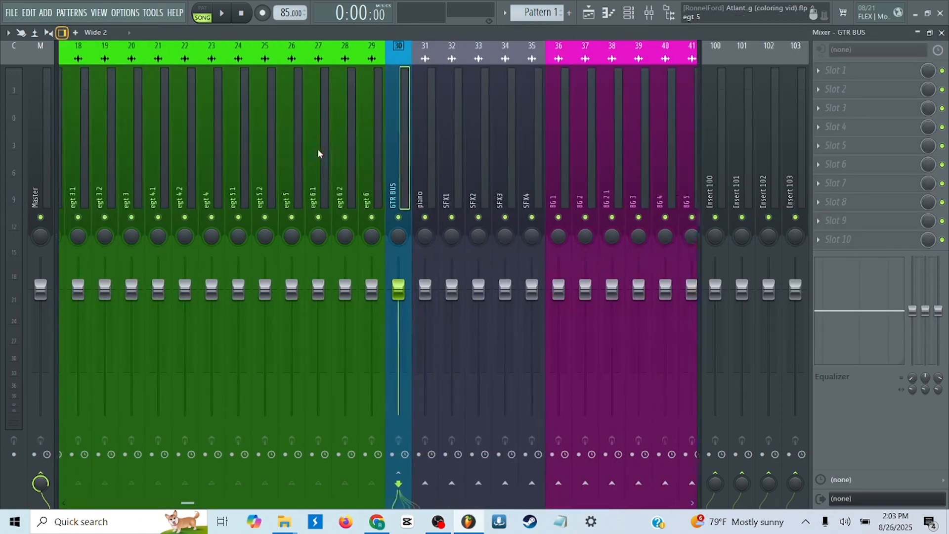
{"action": "key", "text": "F6"}
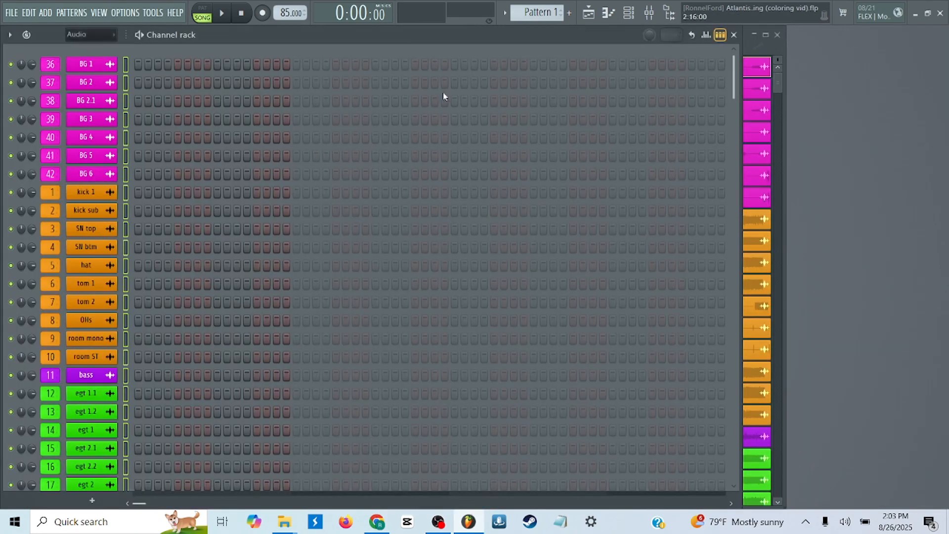
{"action": "left_click", "coordinate": [588, 14]}
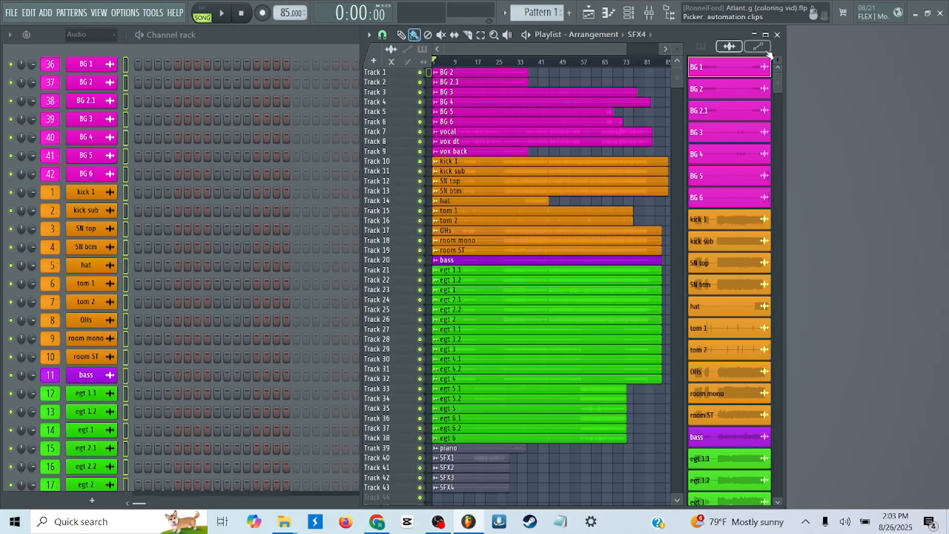
{"action": "left_click", "coordinate": [703, 46]}
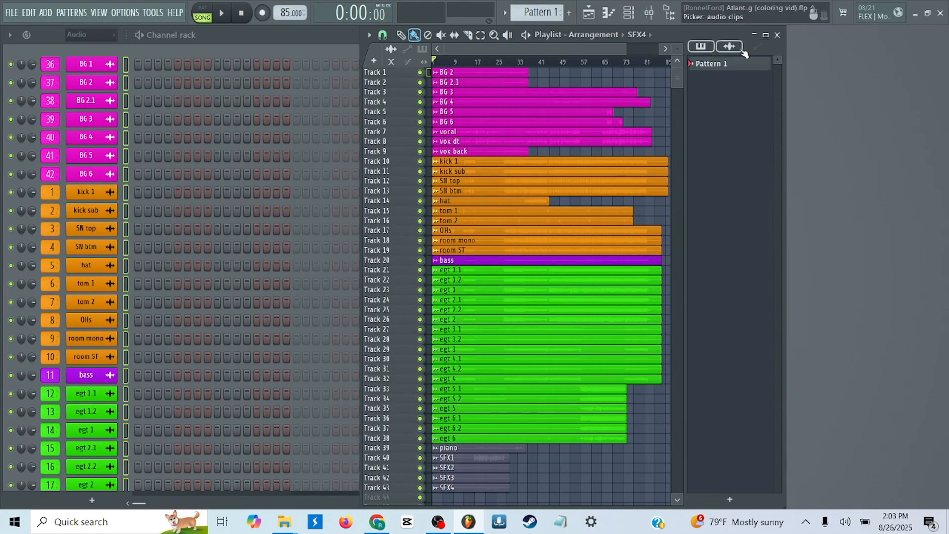
{"action": "left_click", "coordinate": [736, 47]}
{"action": "left_click", "coordinate": [765, 34]}
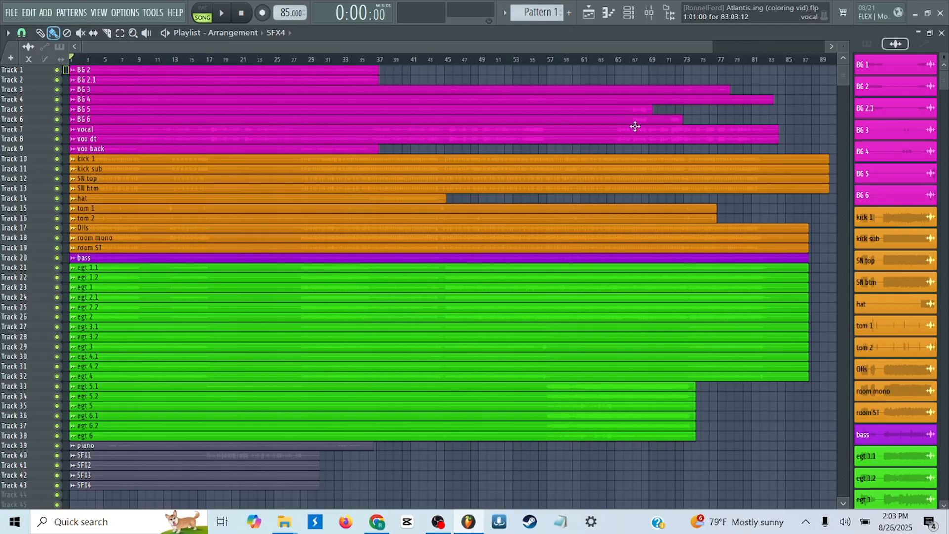
- Increase the height of the playlist tracks enough to show each clip's waveform
{"action": "scroll", "coordinate": [628, 128], "scroll_direction": "down", "scroll_amount": 5}
{"action": "scroll", "coordinate": [622, 130], "scroll_direction": "up", "scroll_amount": 5}
{"action": "left_click_drag", "start_coordinate": [849, 47], "coordinate": [847, 58]}
- Review the color-coded clips from BG 2 through SFX4 in the playlist and return the playhead to the song start
{"action": "scroll", "coordinate": [446, 140], "scroll_direction": "down", "scroll_amount": 7}
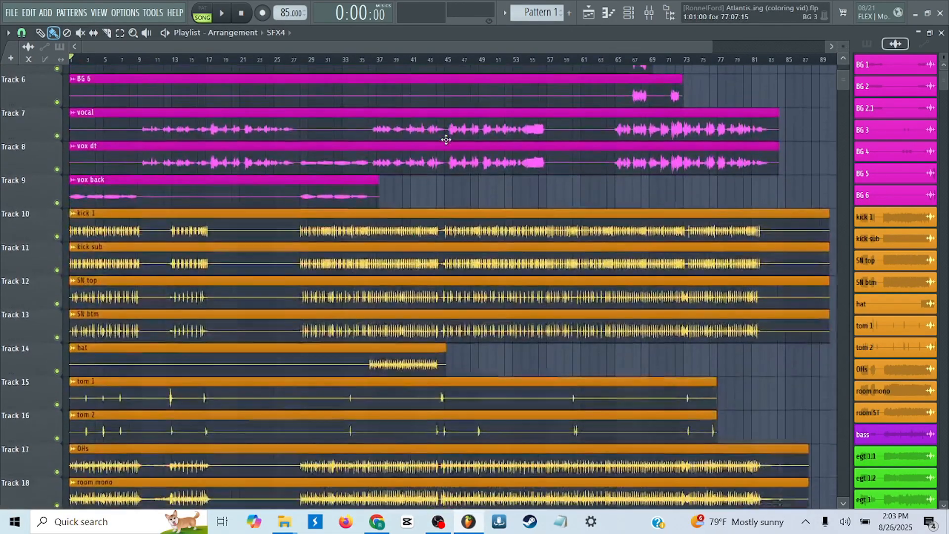
{"action": "scroll", "coordinate": [446, 140], "scroll_direction": "down", "scroll_amount": 9}
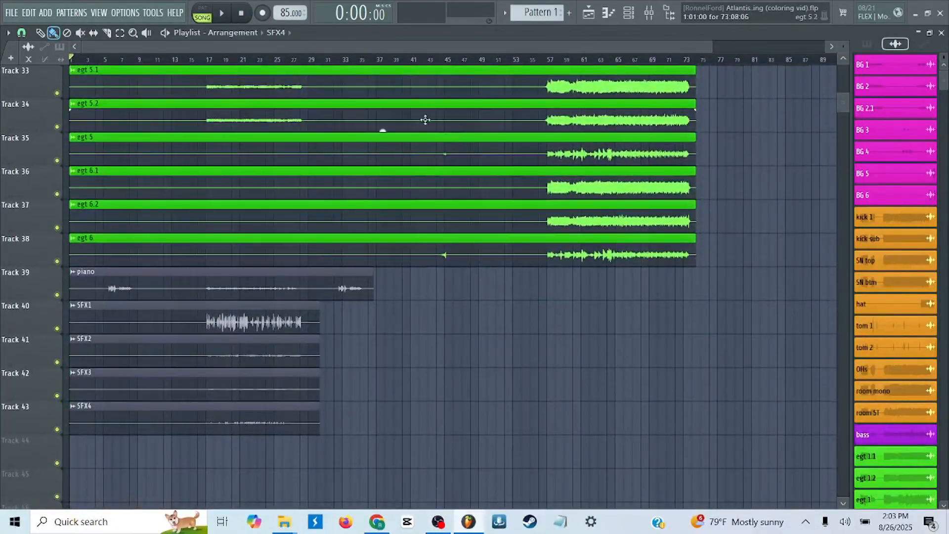
{"action": "left_click", "coordinate": [258, 58]}
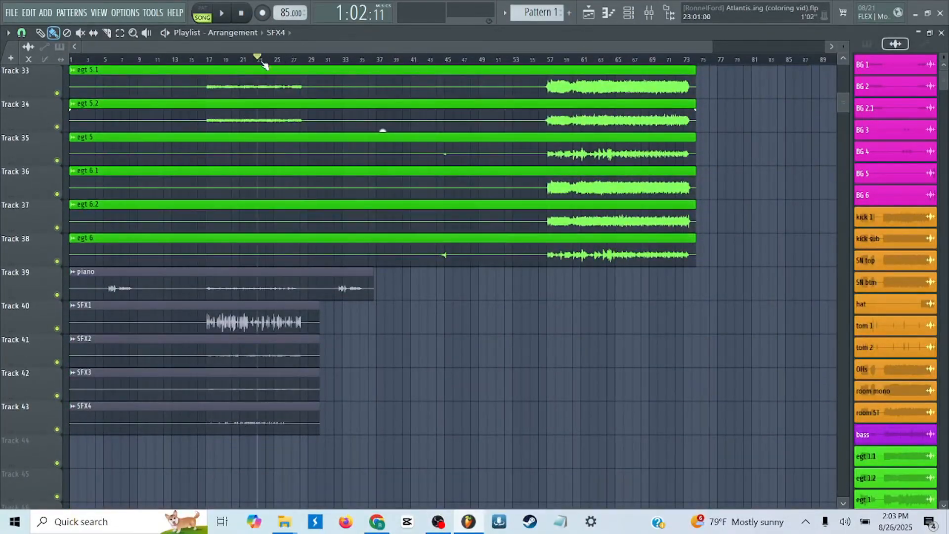
{"action": "scroll", "coordinate": [410, 168], "scroll_direction": "up", "scroll_amount": 6}
{"action": "scroll", "coordinate": [410, 167], "scroll_direction": "up", "scroll_amount": 10}
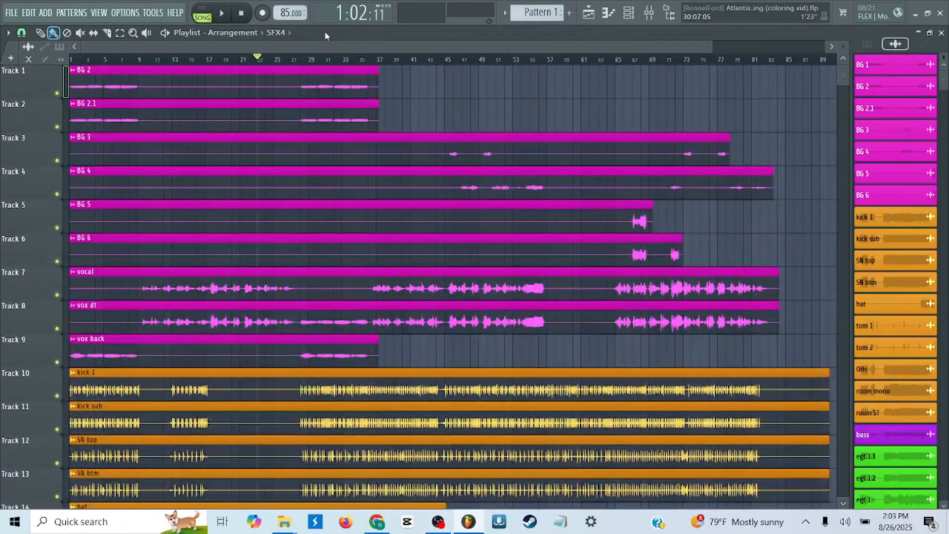
{"action": "left_click", "coordinate": [249, 16]}
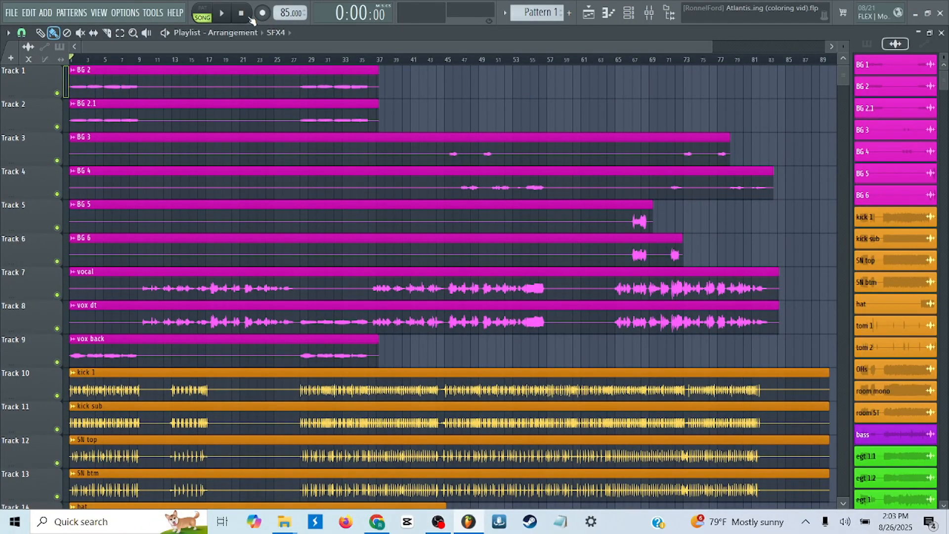